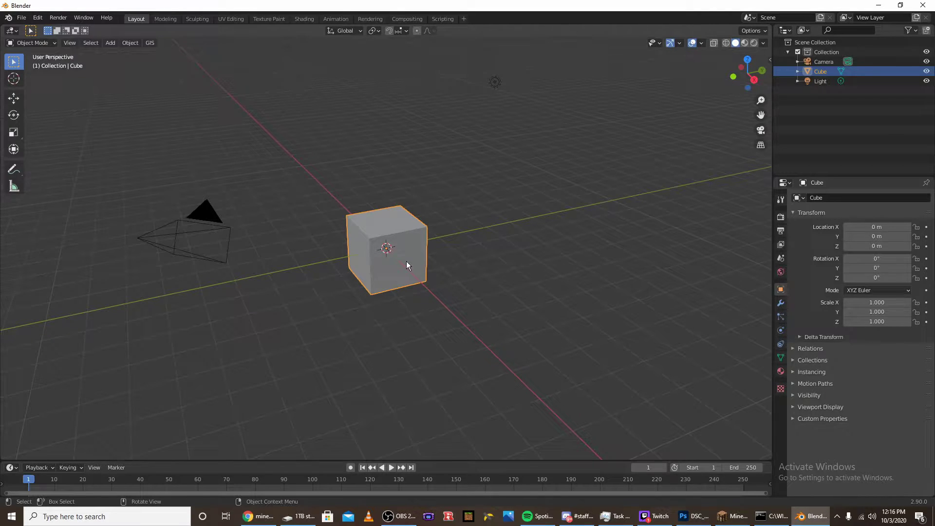
Delete the default cube from the scene.
key(x)
click(399, 255)
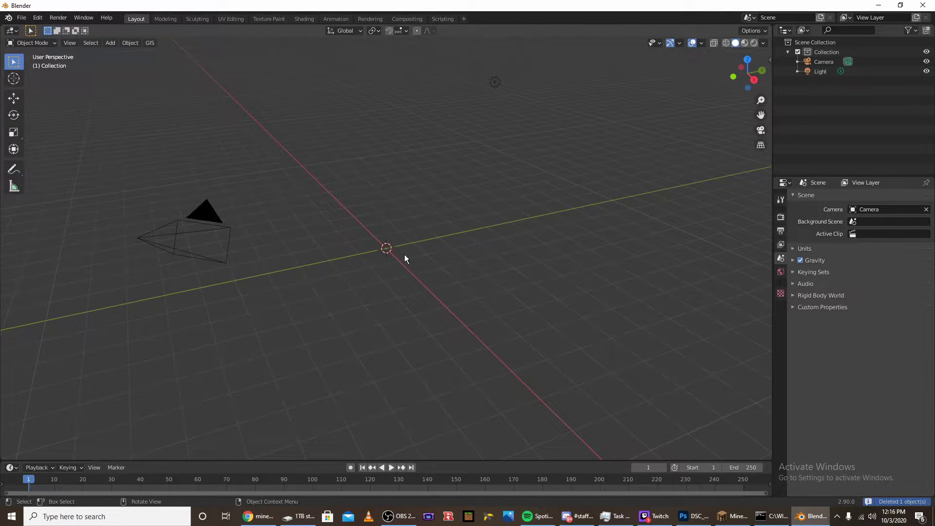
Search the add-on preferences for "sapling" to check whether Sapling Tree Gen is enabled.
click(21, 18)
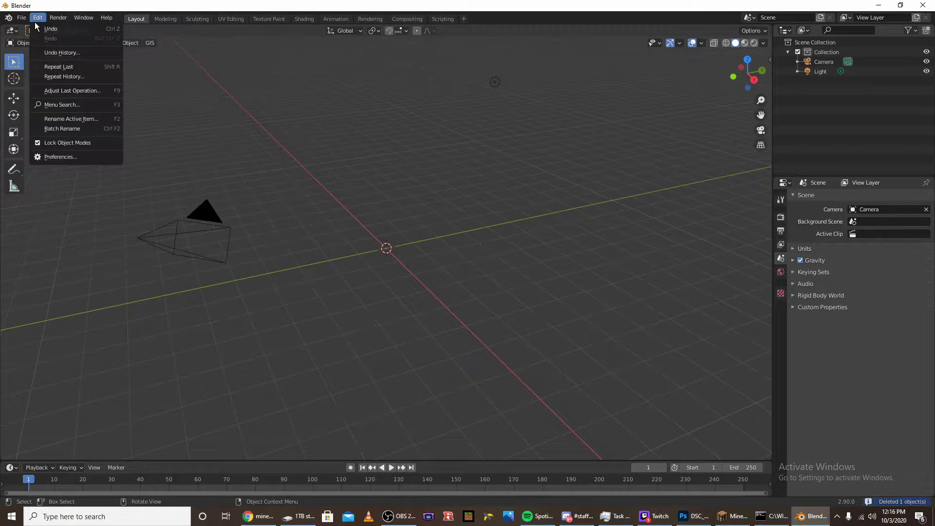
click(38, 17)
click(58, 154)
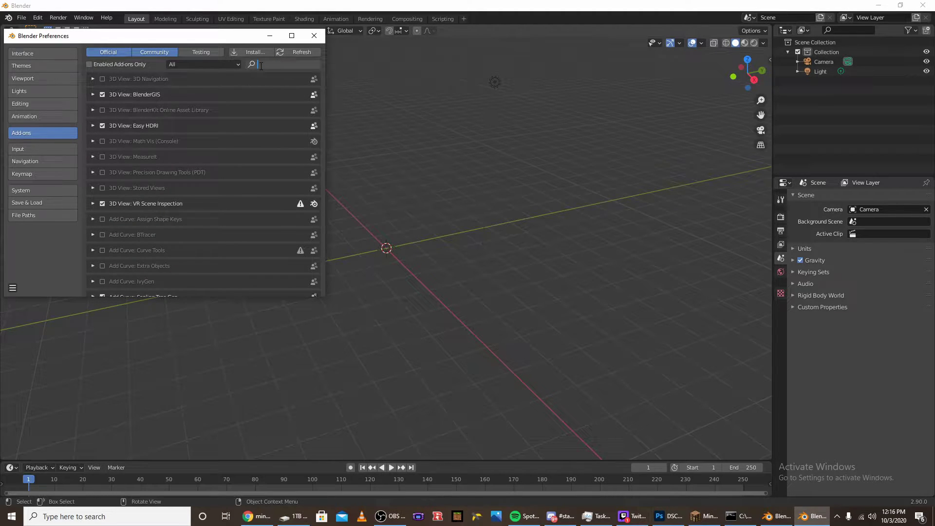
text(sapling)
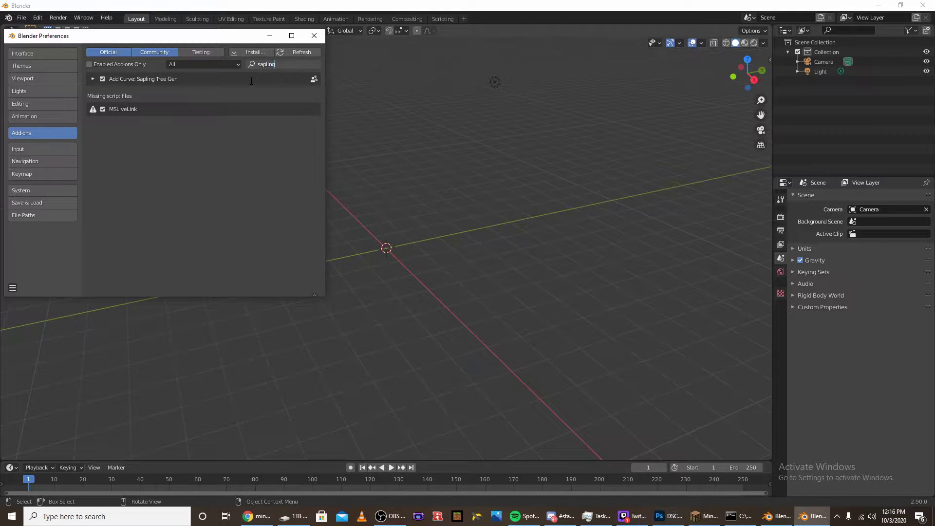
click(313, 36)
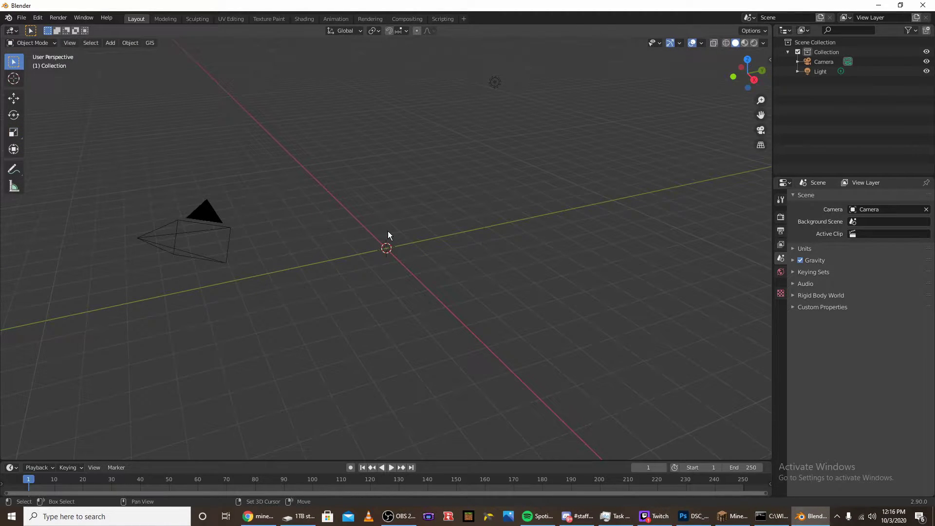
Add a Sapling Tree Gen curve and load the small_pine preset for it.
key(shift+a)
mouse_move(399, 239)
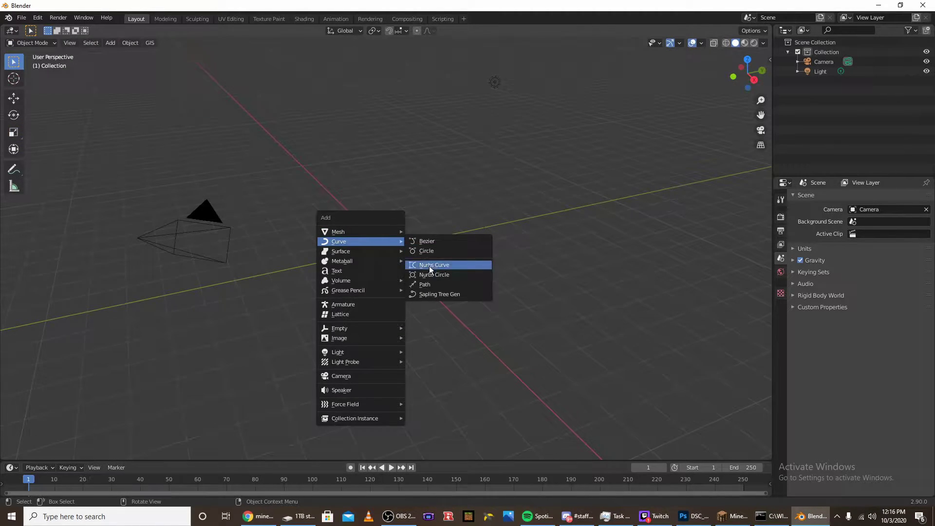
click(425, 293)
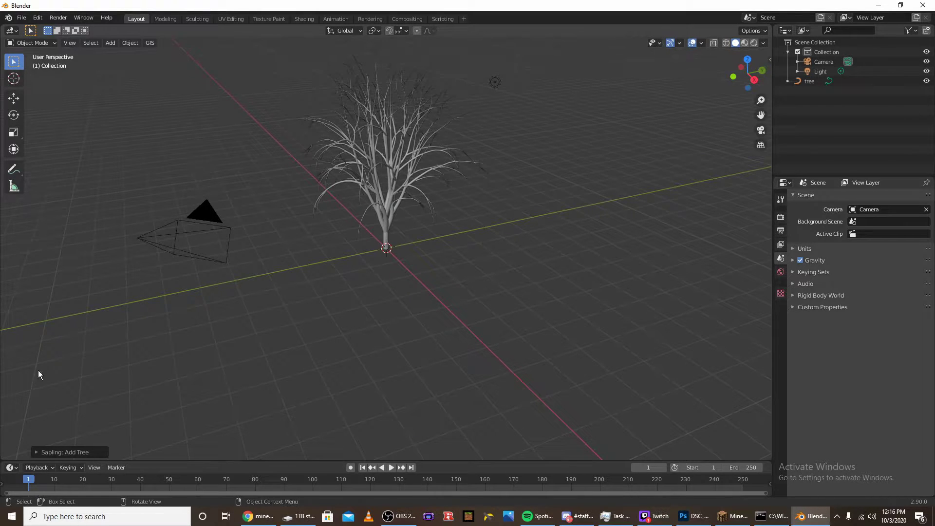
click(41, 452)
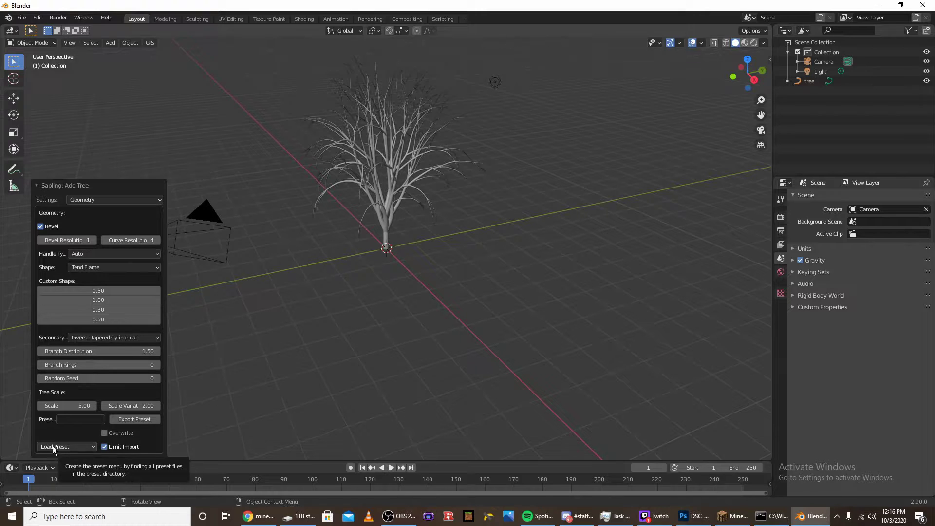
click(72, 446)
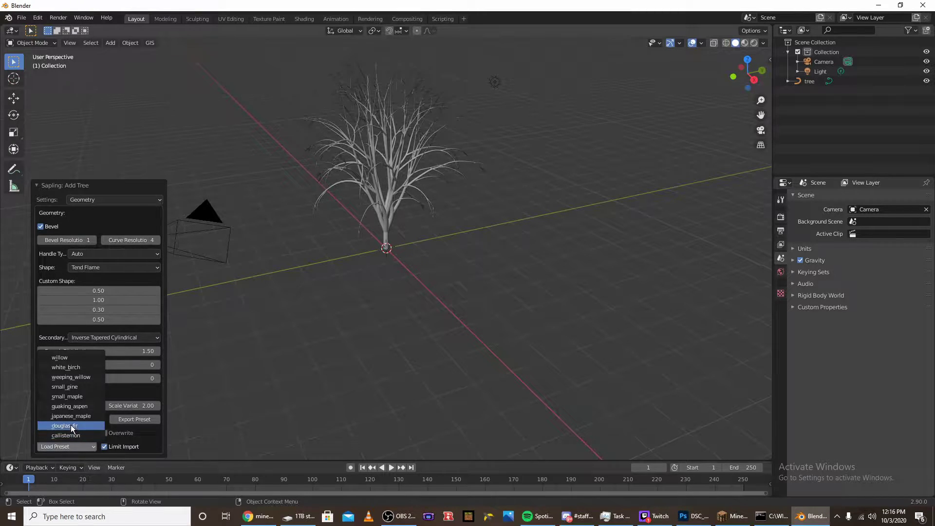
click(78, 387)
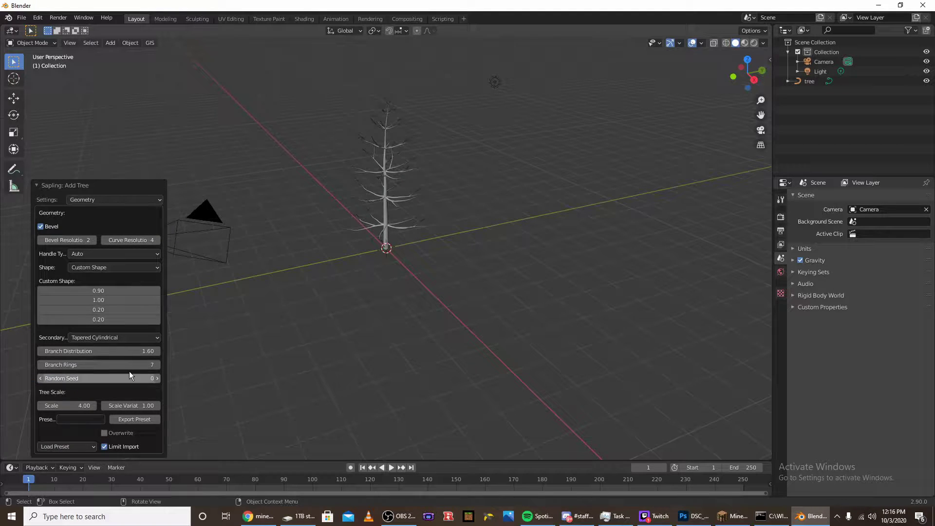
Lower the tree's Branch Distribution to about 0.85 in the Geometry settings.
shift+middle_drag(411, 180, 426, 367)
scroll(425, 369, down, 2)
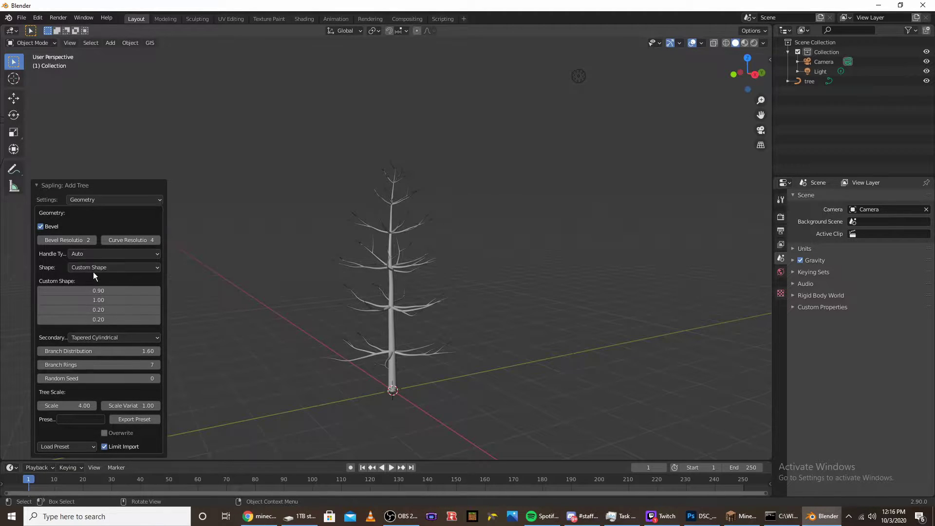
mouse_move(96, 350)
mouse_down()
mouse_move(54, 351)
mouse_move(120, 351)
mouse_move(105, 351)
mouse_up()
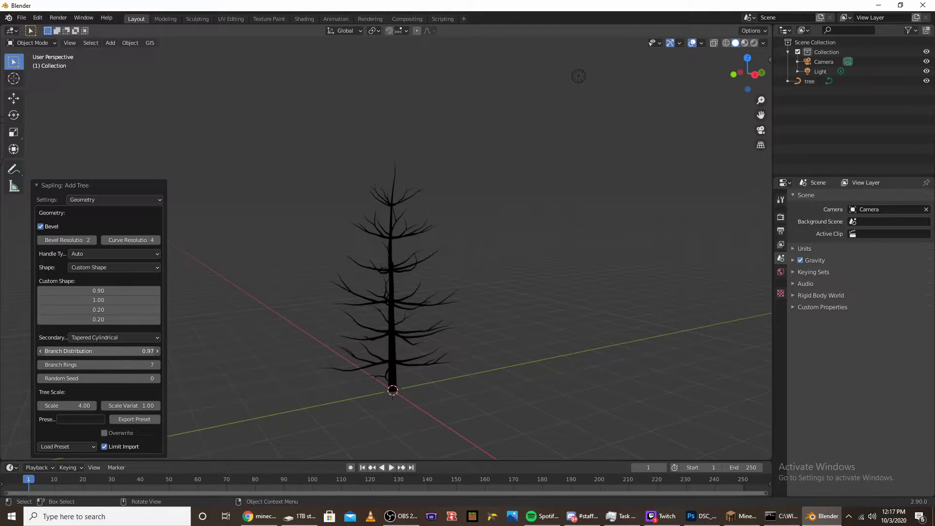
Switch the Sapling settings to Branch Splitting and set the branch Levels to 3.
click(103, 203)
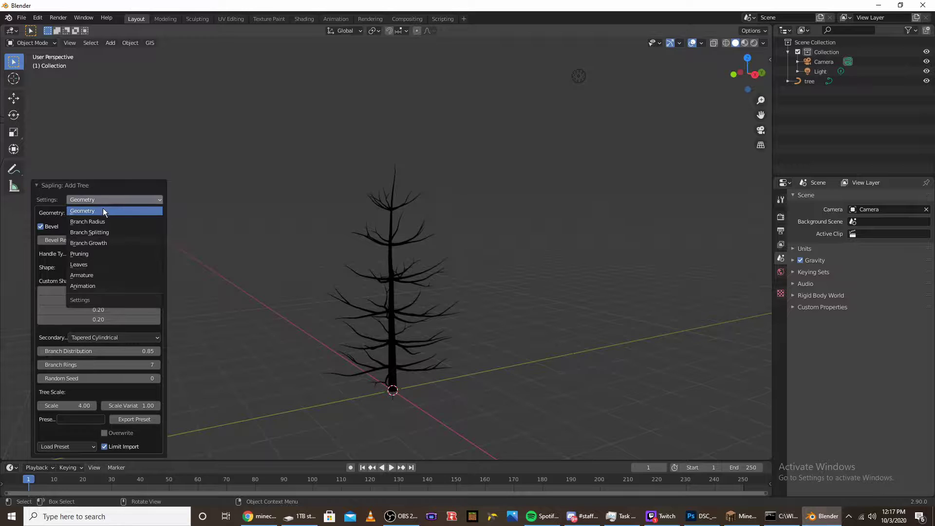
click(107, 233)
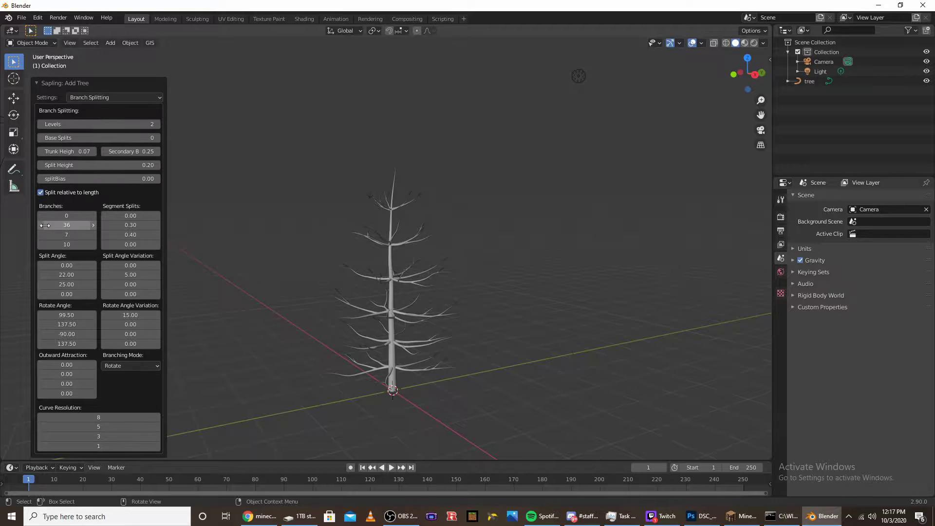
click(157, 124)
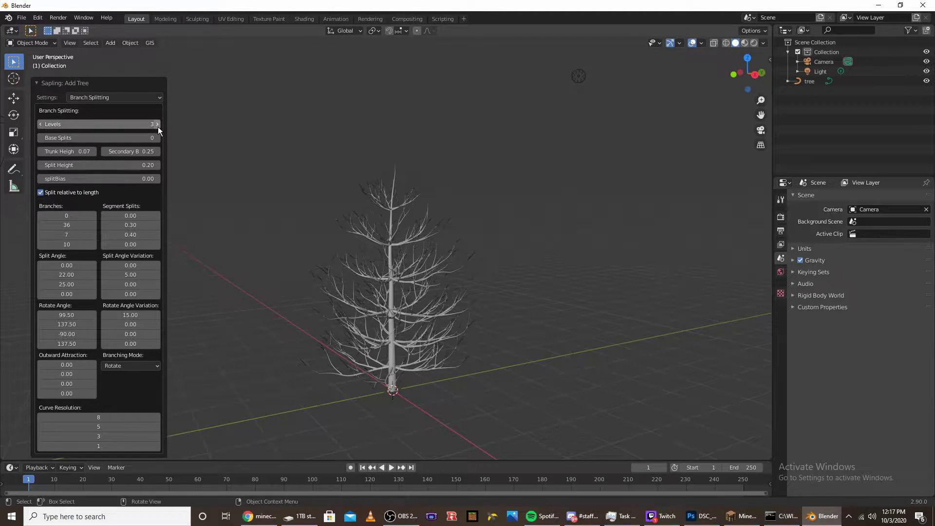
click(158, 126)
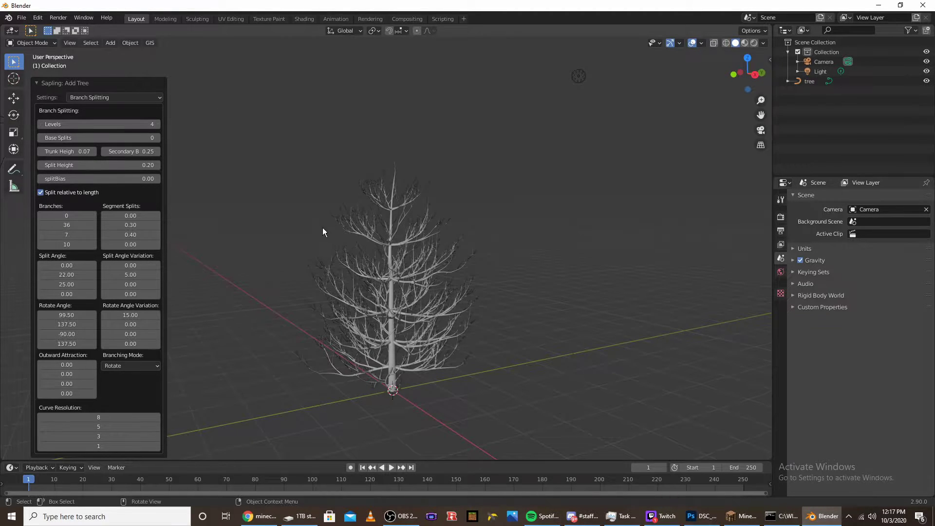
middle_drag(490, 222, 507, 235)
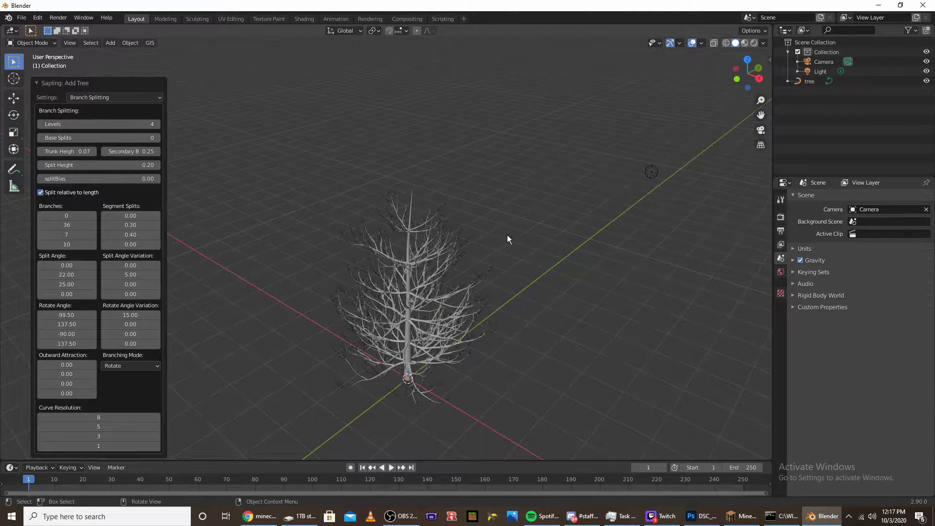
click(58, 123)
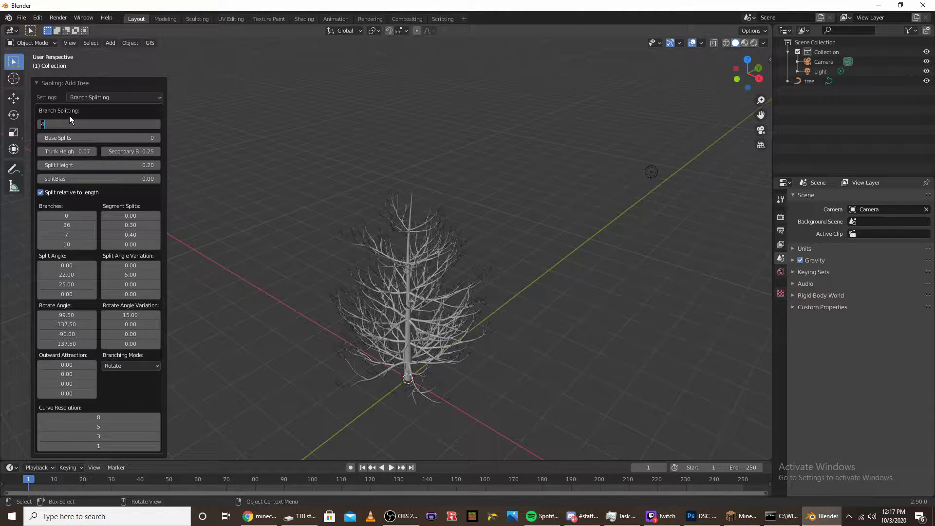
key(Escape)
click(41, 124)
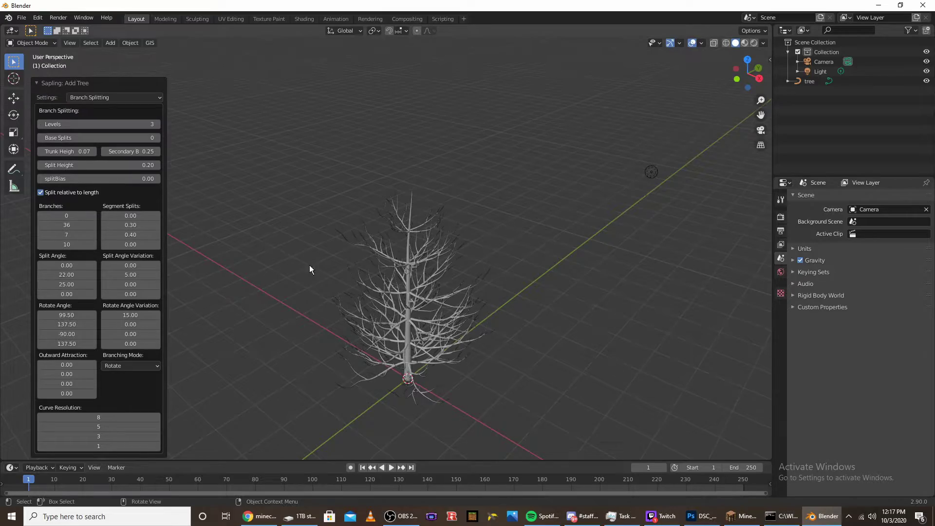
Set the tree's four Branches values to 5, 41, 9 and 12.
scroll(388, 293, up, 4)
middle_drag(388, 293, 355, 263)
scroll(382, 263, down, 4)
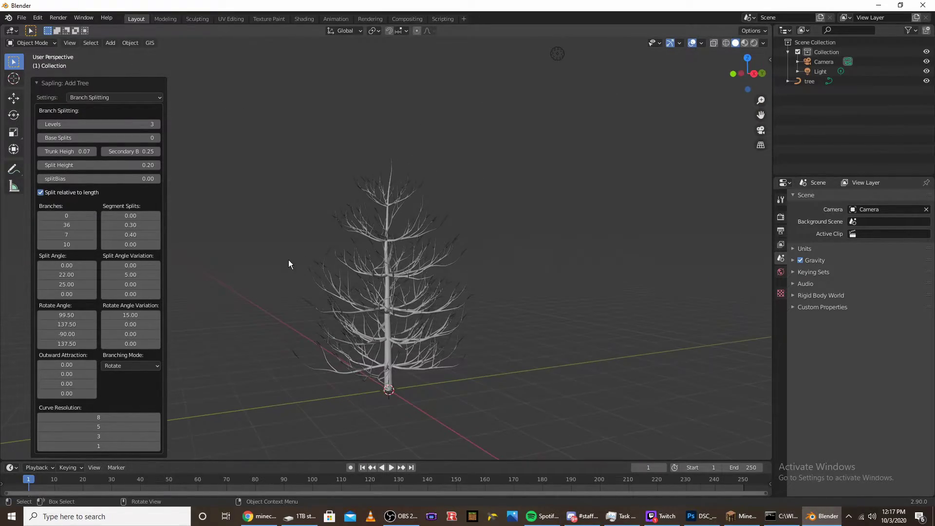
middle_drag(289, 264, 262, 278)
scroll(261, 278, up, 3)
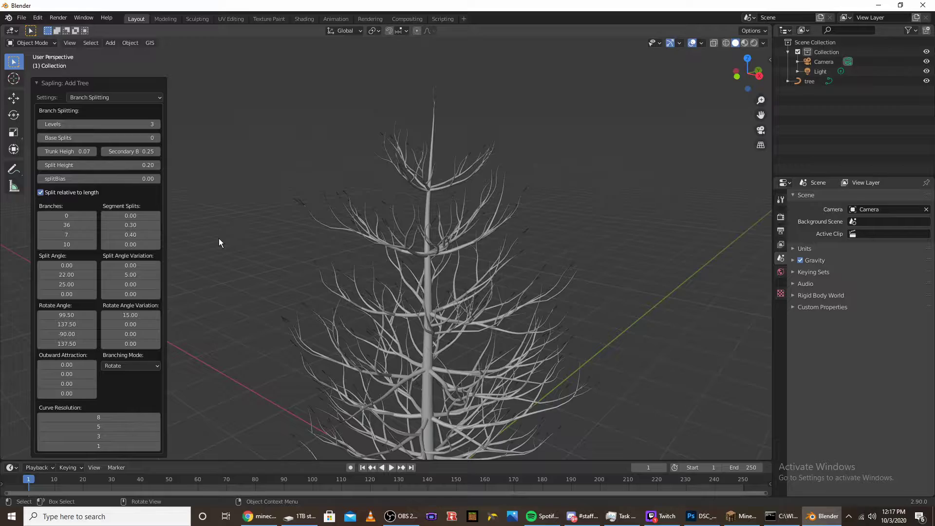
middle_drag(219, 242, 316, 250)
scroll(341, 256, up, 2)
scroll(341, 253, down, 3)
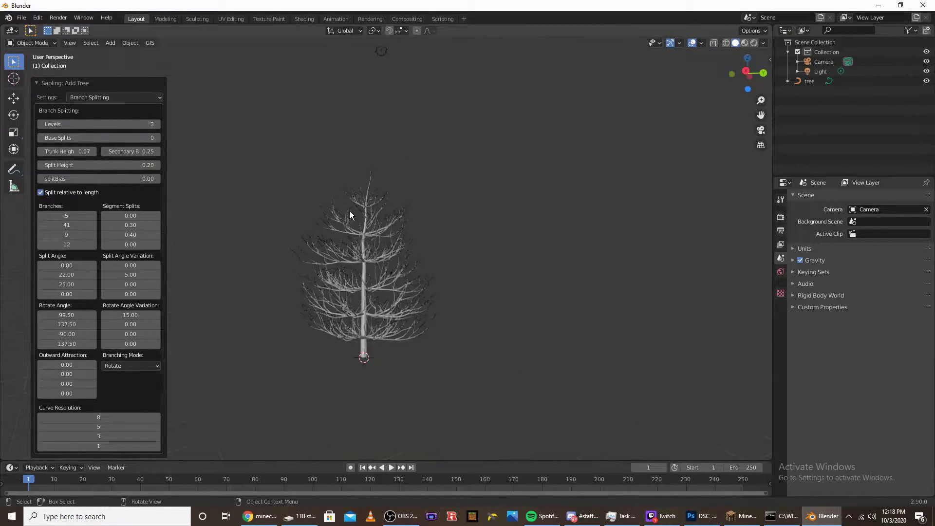
middle_drag(350, 212, 356, 232)
scroll(355, 266, up, 4)
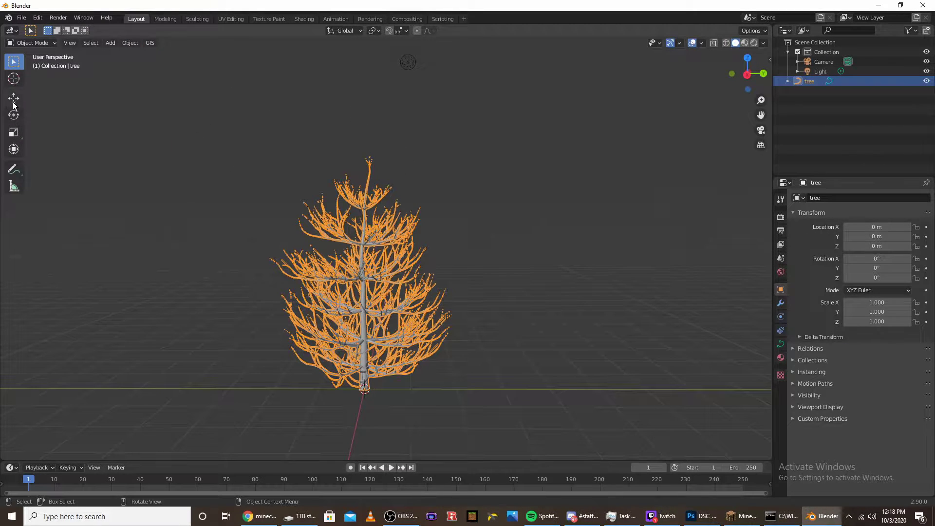
Move the tree about -0.02 m along Y and convert it from a curve to a mesh.
click(14, 99)
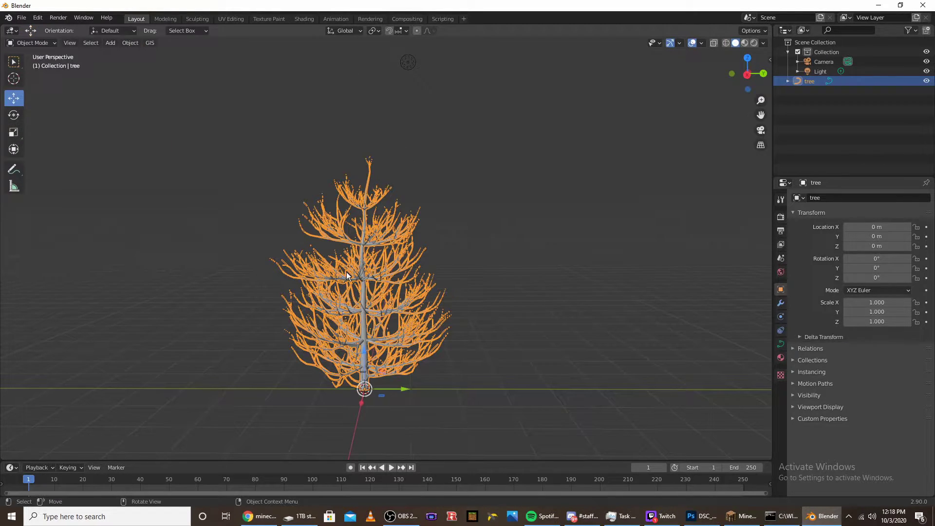
drag(395, 396, 390, 396)
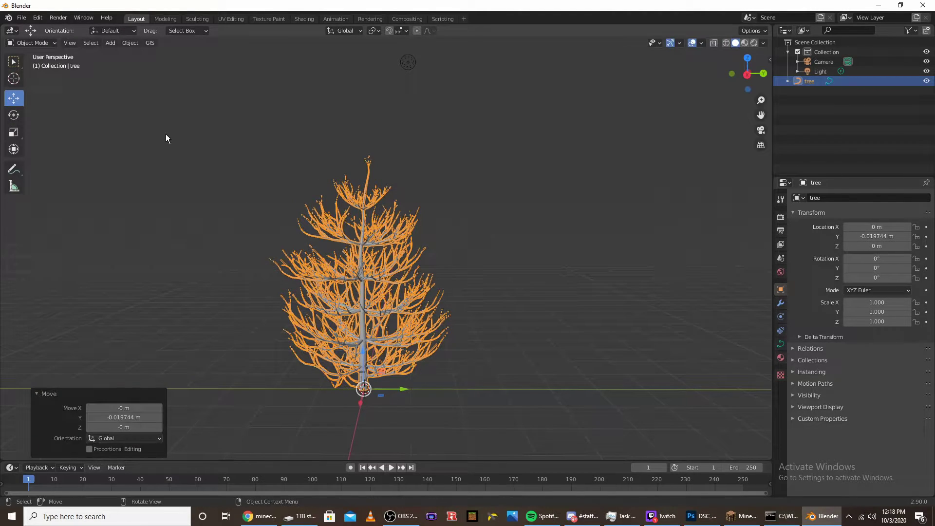
click(131, 43)
click(127, 43)
mouse_move(157, 299)
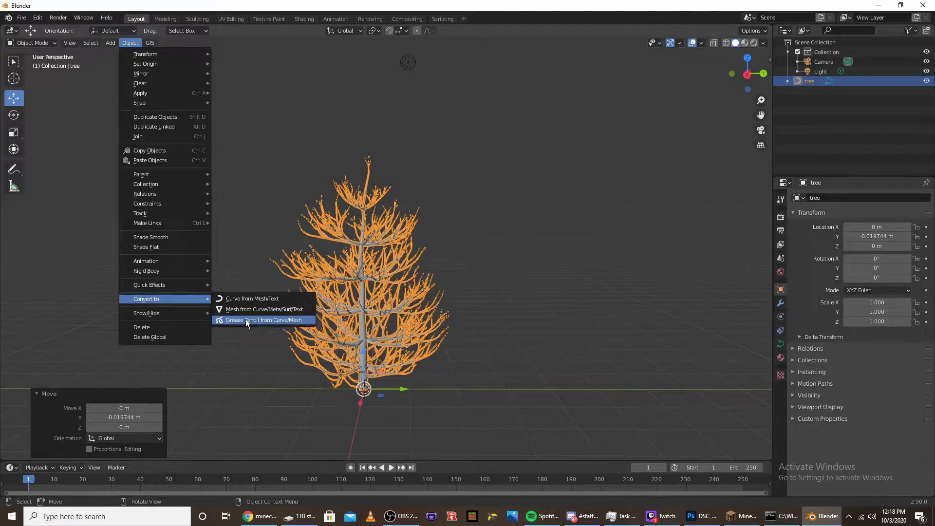
click(256, 310)
Add a cube at a 3D cursor placed on the ground beside the tree, scaled down to about 0.052.
middle_drag(306, 308, 181, 207)
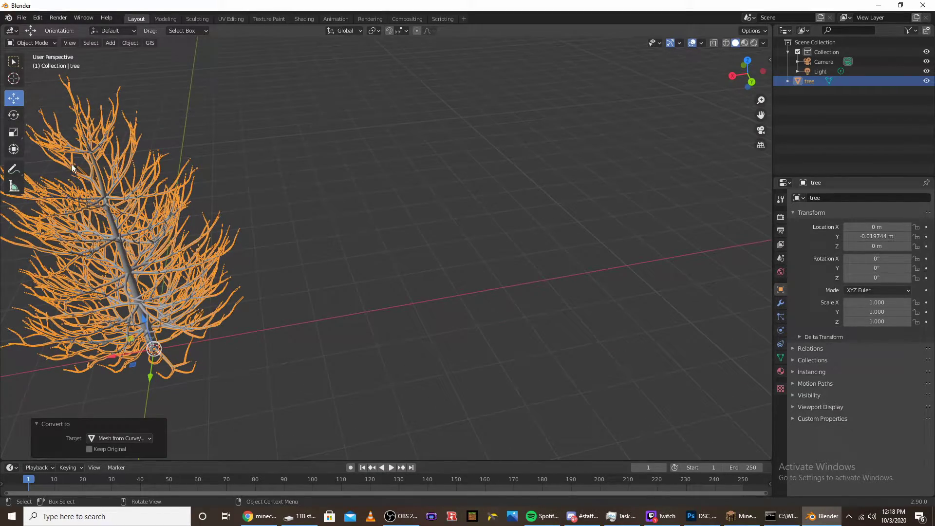
click(13, 78)
click(366, 317)
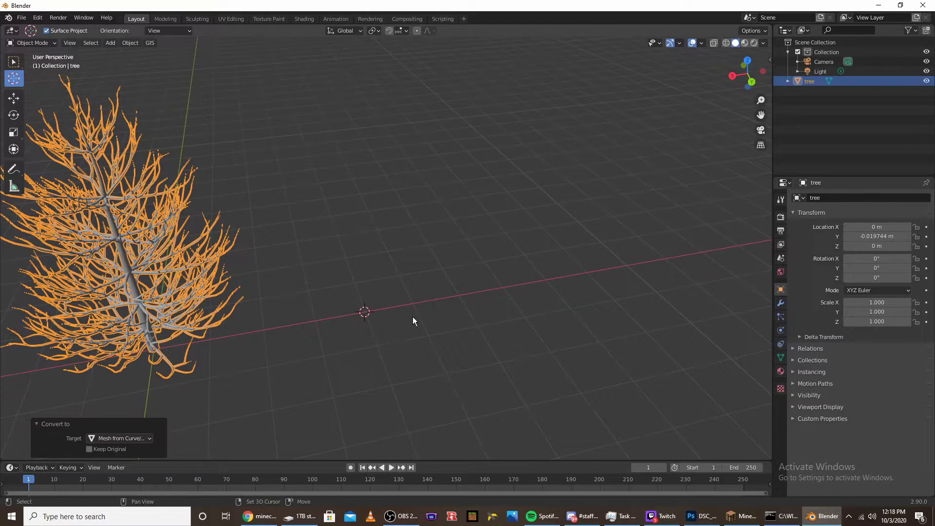
key(shift+a)
mouse_move(378, 308)
click(450, 317)
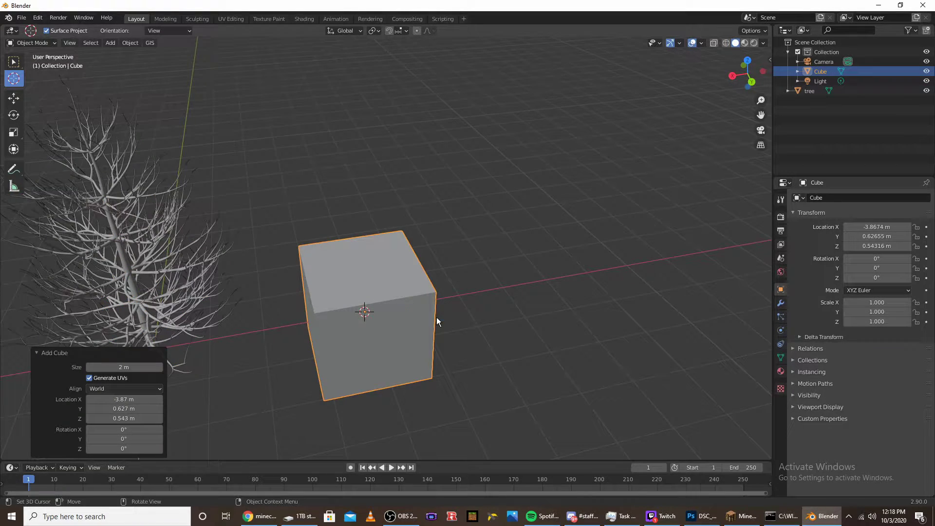
key(s)
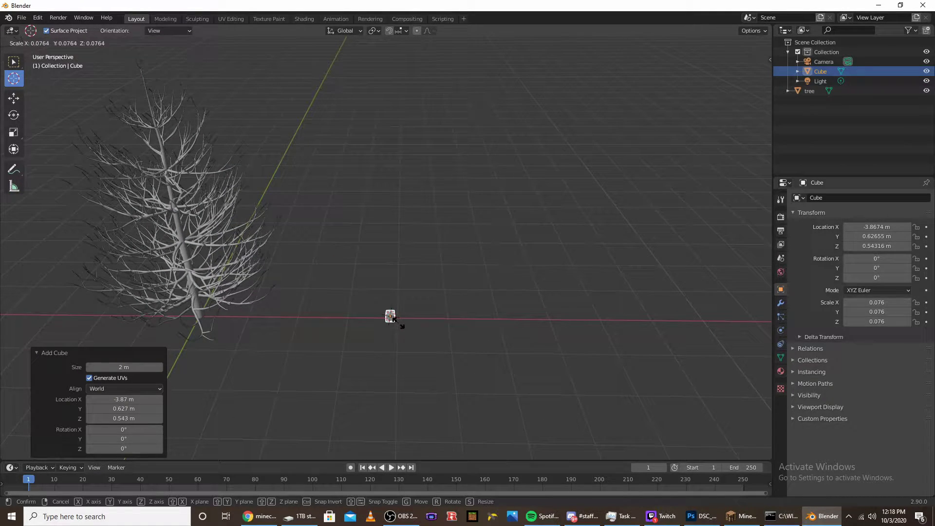
click(397, 326)
Put the small cube into Edit Mode with face selection active.
scroll(398, 326, up, 5)
shift+middle_drag(454, 379, 381, 148)
click(22, 42)
click(20, 64)
middle_drag(308, 225, 202, 208)
click(83, 43)
shift+middle_drag(690, 429, 508, 278)
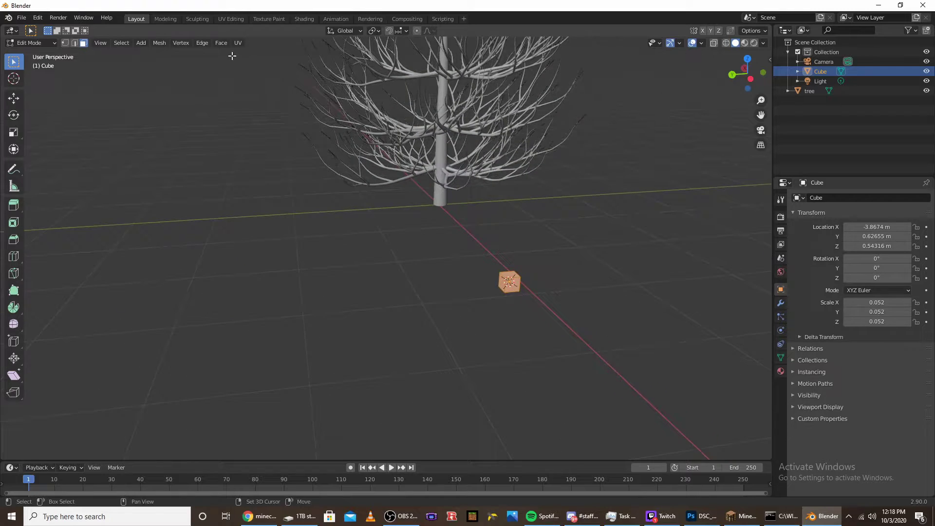
scroll(508, 283, down, 4)
Stretch the cube's end face along X into a thin rod and extrude a second segment about 0.9 m long.
click(14, 98)
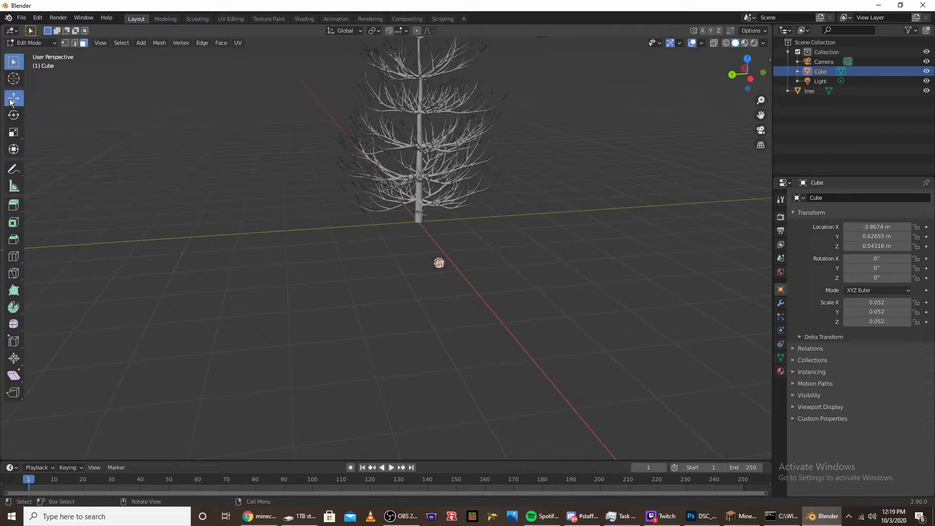
middle_drag(363, 194, 507, 225)
drag(278, 288, 359, 266)
key(e)
click(362, 270)
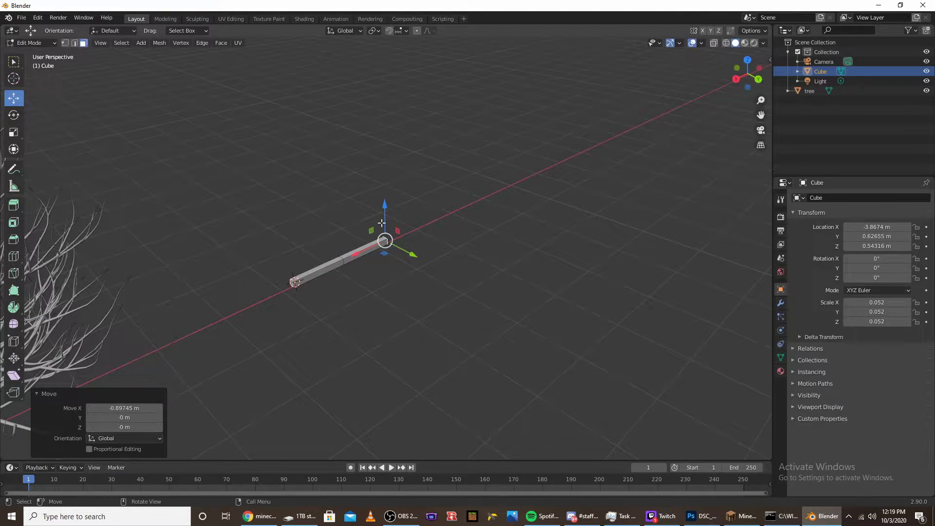
Extend the rod's end face farther along X and raise it slightly, finishing with a lift of about 0.028 m.
drag(382, 217, 382, 210)
drag(355, 252, 408, 234)
drag(433, 198, 434, 194)
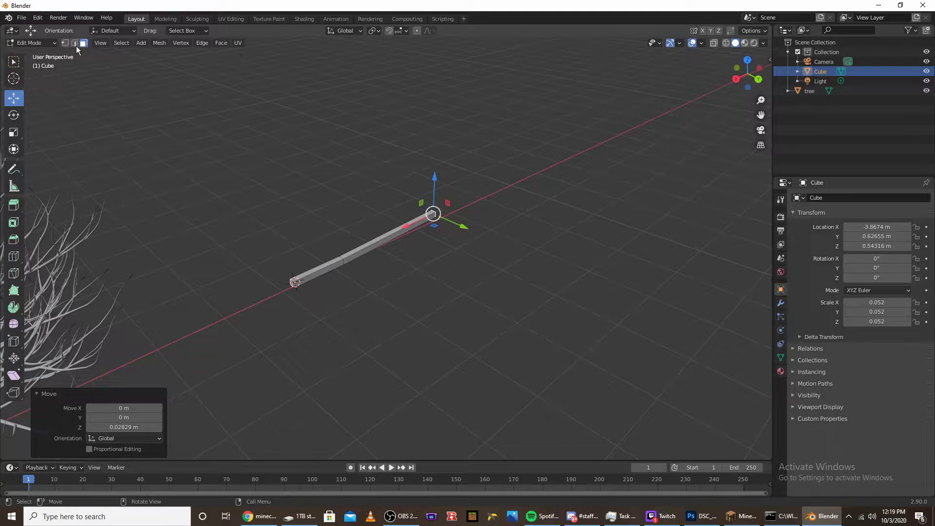
Select the rod's middle edge loop and shift it along X to adjust the bend.
alt+click(343, 262)
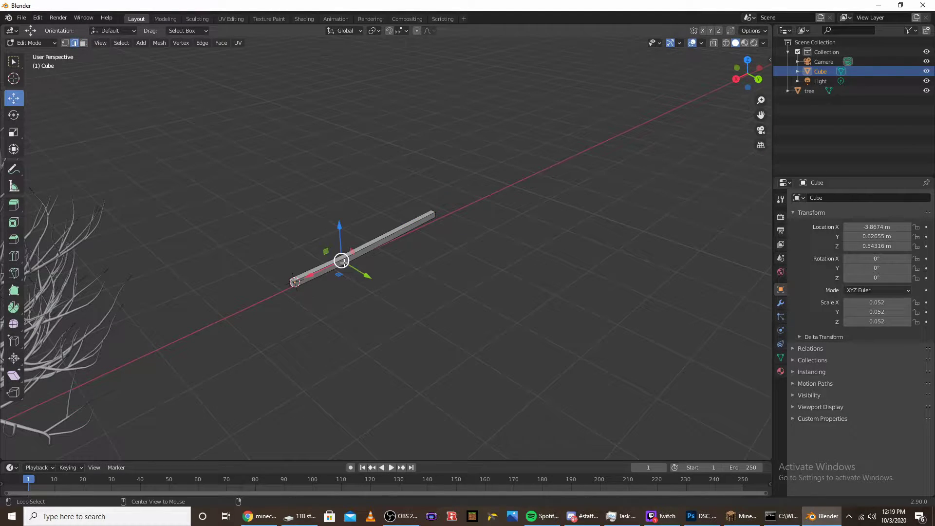
key(g)
key(x)
click(338, 267)
click(272, 166)
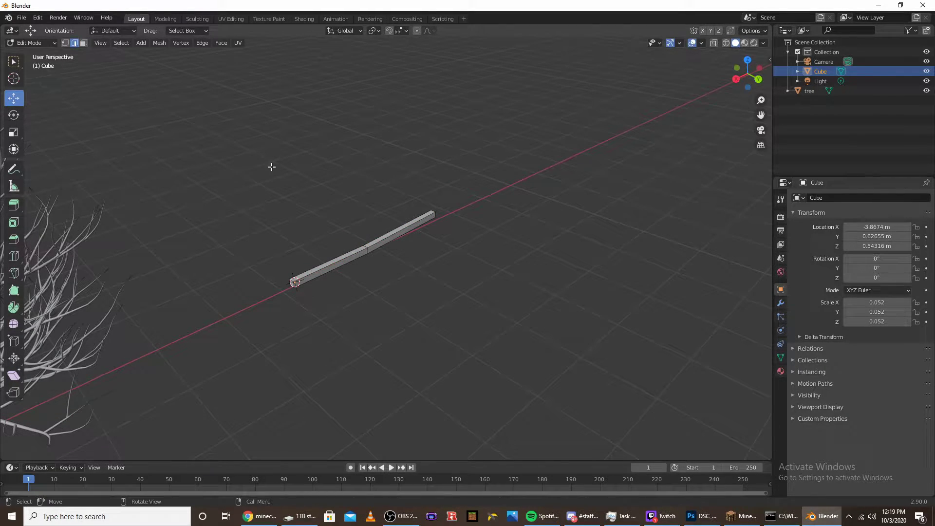
Return the rod to Object Mode and scale it down by a factor of about 0.371.
click(39, 44)
click(42, 49)
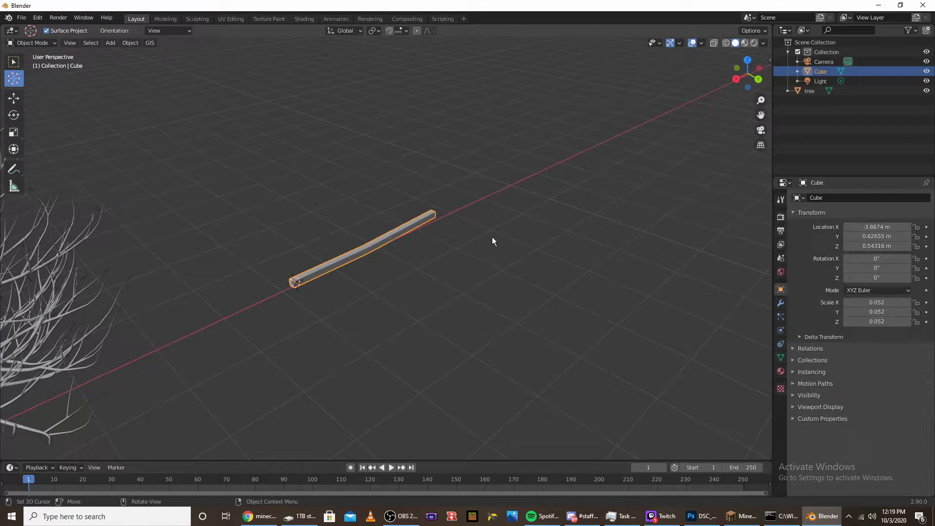
key(s)
click(376, 271)
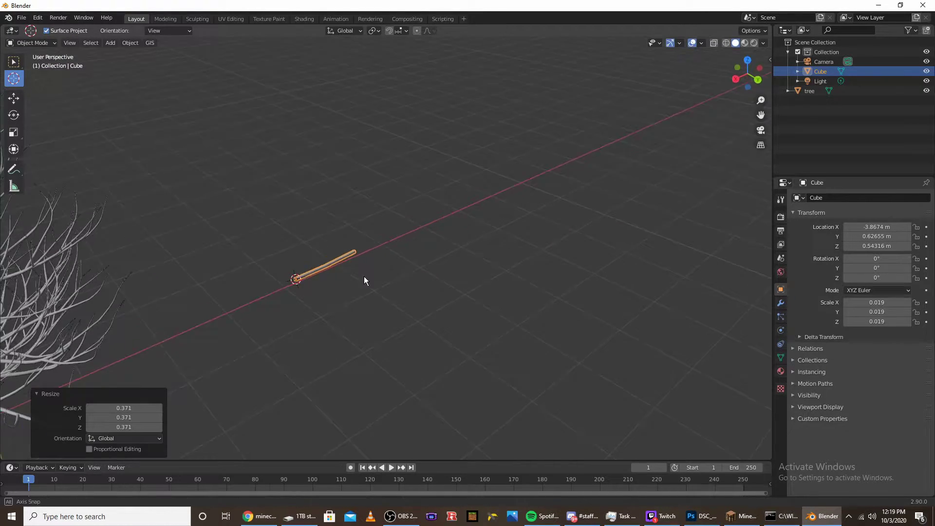
Add a Subdivision Surface modifier to the rod.
middle_drag(364, 277, 354, 253)
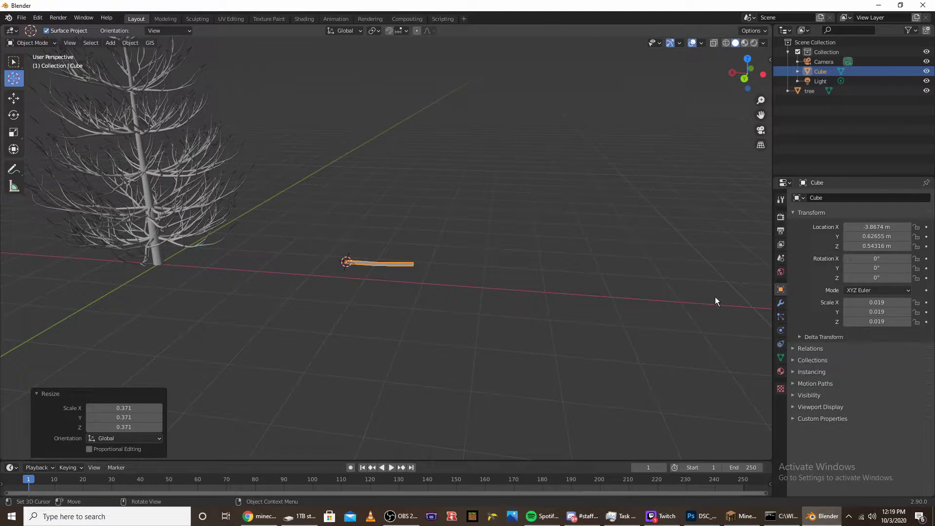
scroll(396, 261, up, 4)
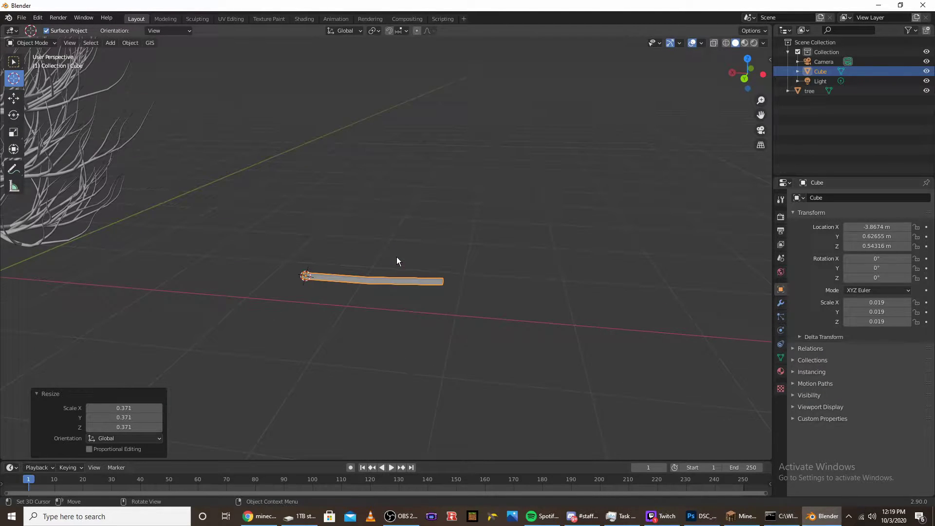
click(781, 303)
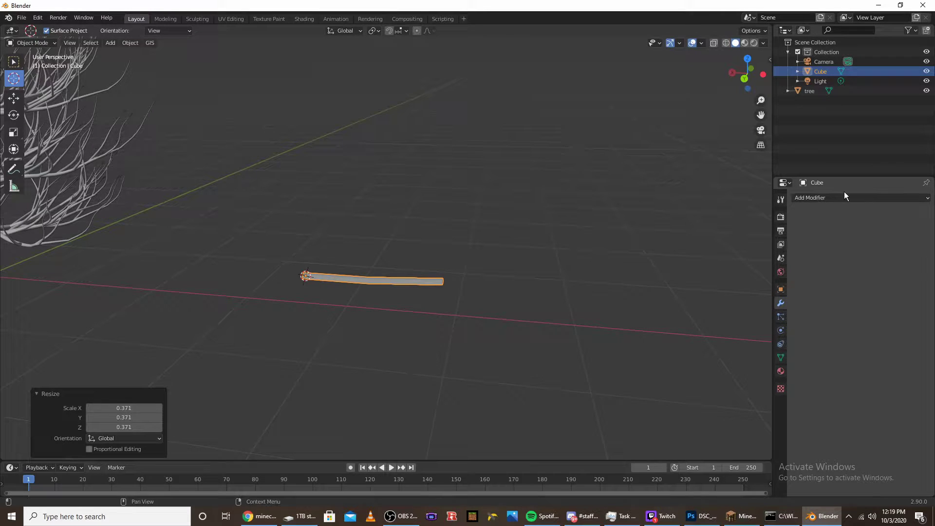
click(843, 197)
click(740, 359)
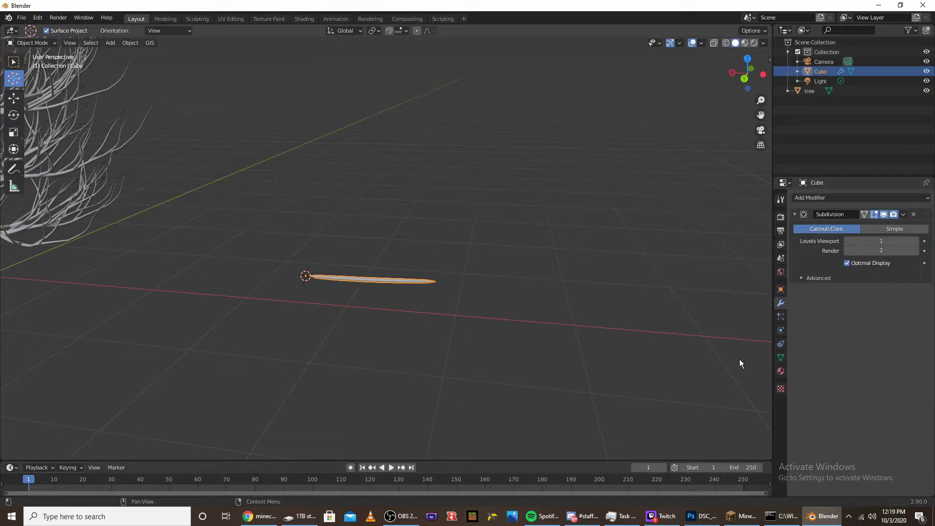
Raise the Subdivision modifier's viewport level and apply the modifier to the rod.
click(912, 240)
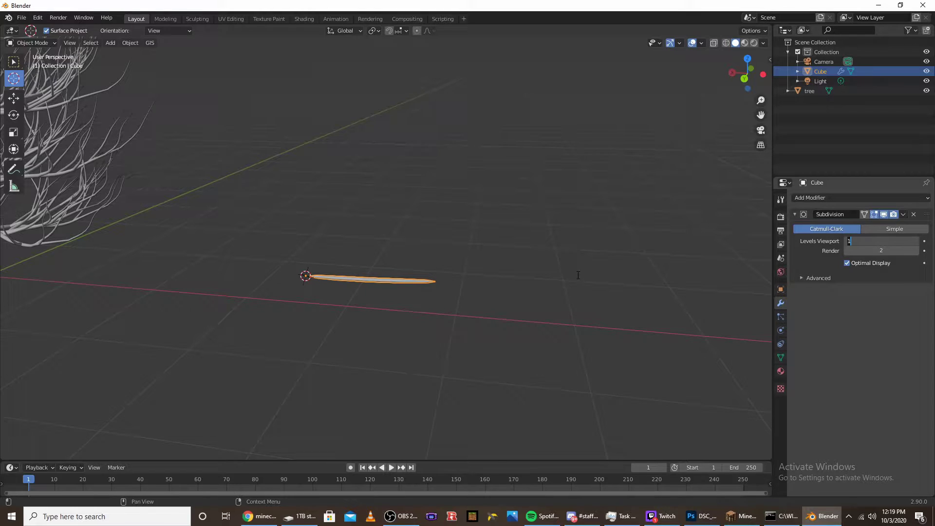
click(916, 242)
middle_drag(739, 270, 427, 370)
click(903, 215)
click(865, 229)
Duplicate the smoothed stem in place and move the copy about 0.53 m along Y.
scroll(463, 351, up, 3)
middle_drag(481, 257, 479, 252)
key(shift+d)
right_click(441, 140)
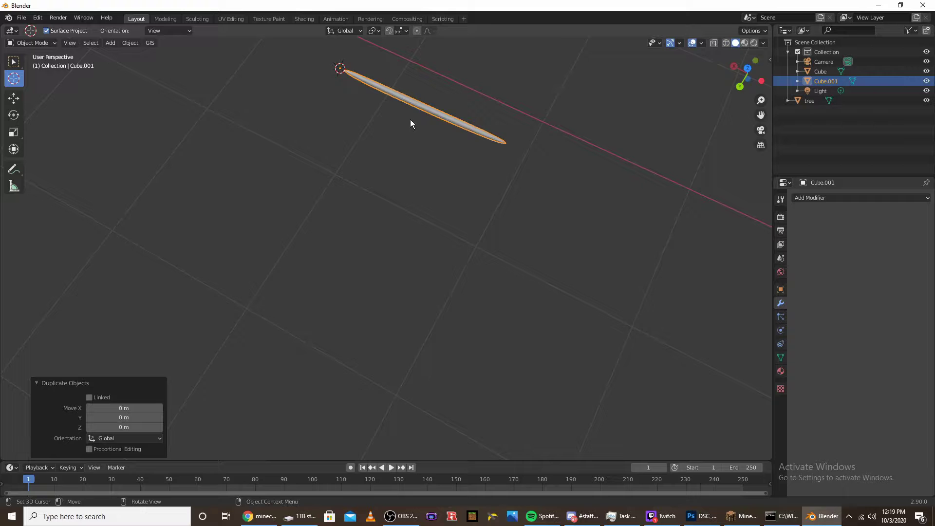
click(13, 98)
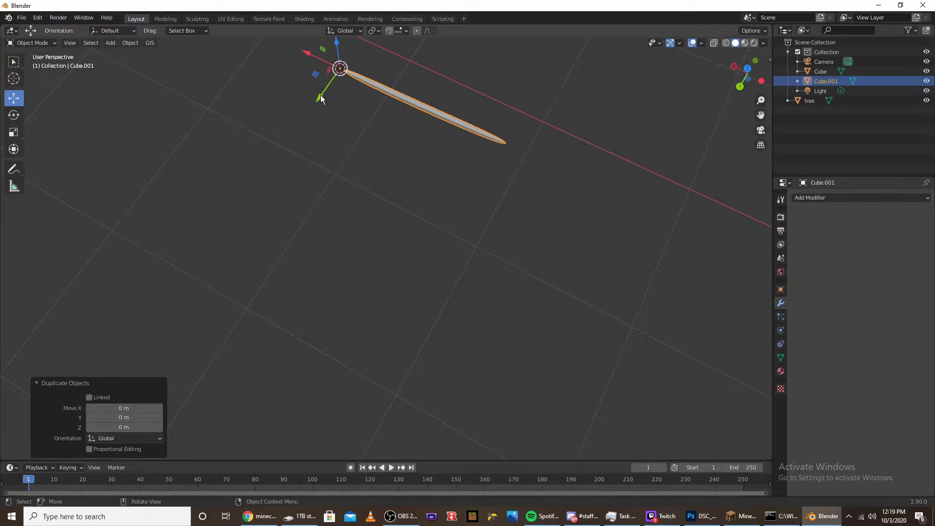
drag(321, 99, 253, 154)
Add a Decimate modifier in Collapse mode to the copy and set its ratio to about 0.0641.
click(838, 199)
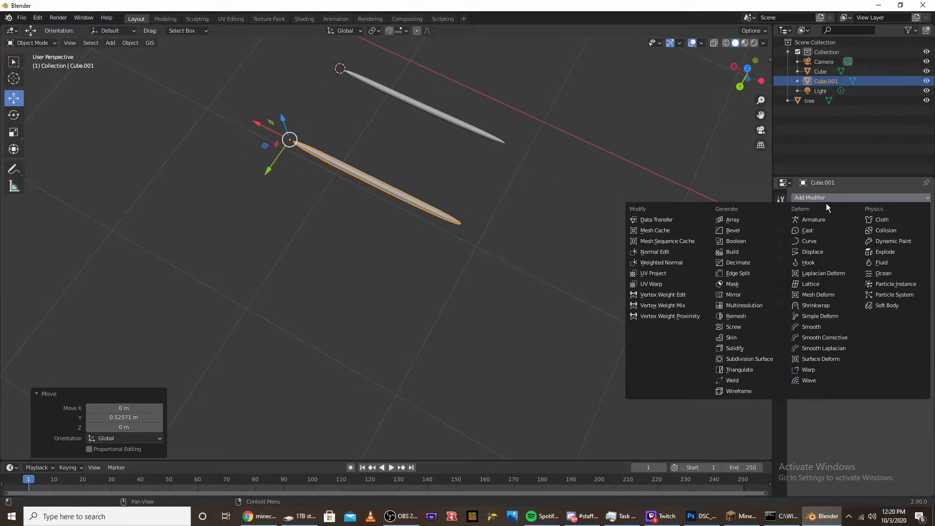
click(750, 262)
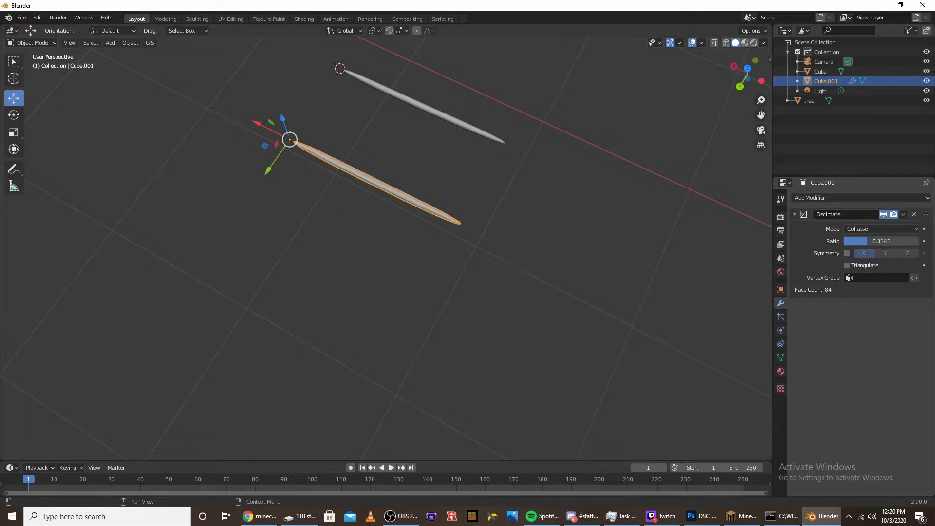
drag(868, 241, 849, 241)
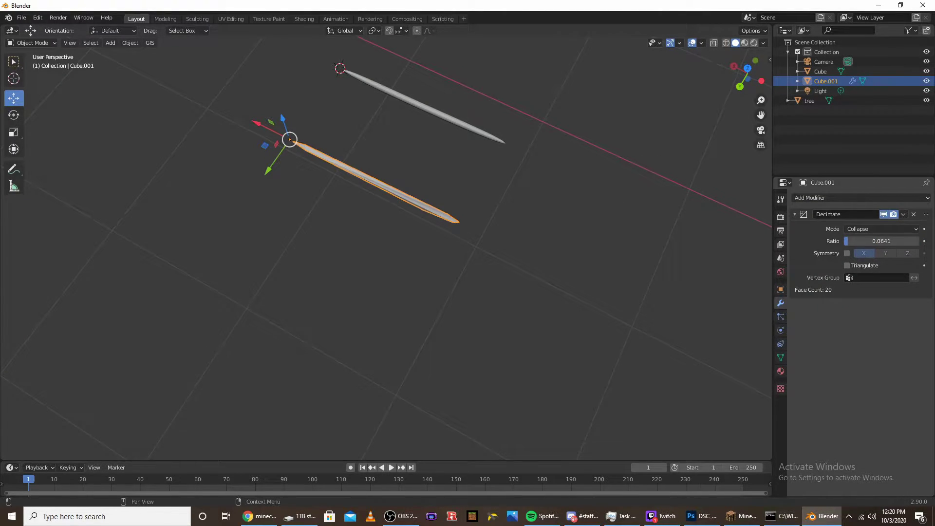
Scale the decimated copy down by a factor of about 0.426 to make a needle.
scroll(529, 222, up, 3)
middle_drag(529, 222, 375, 268)
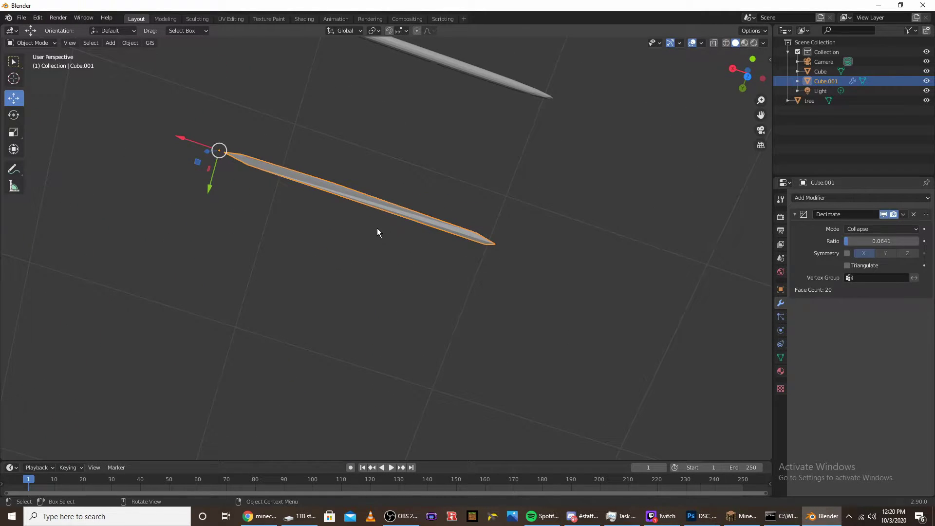
middle_drag(377, 230, 452, 201)
key(s)
click(399, 223)
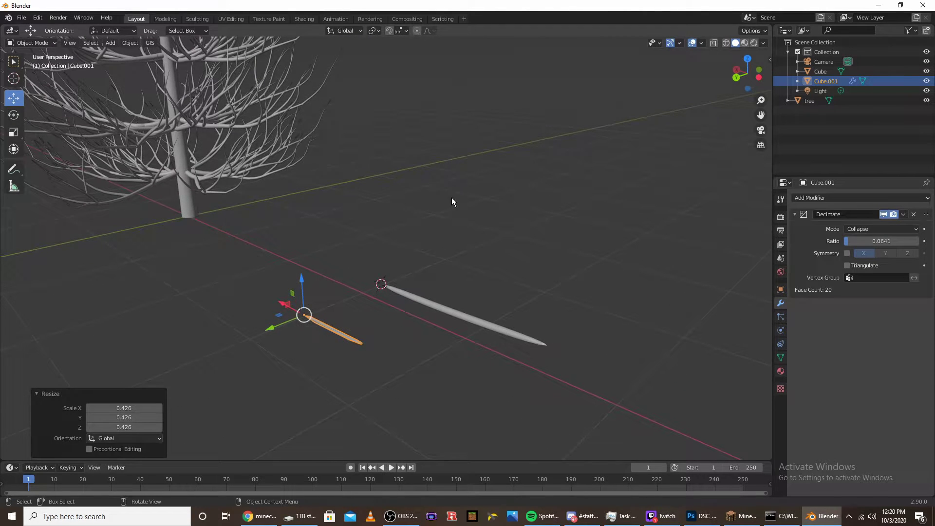
Select the original larger stem and create a new material for it in the Shading workspace.
click(472, 316)
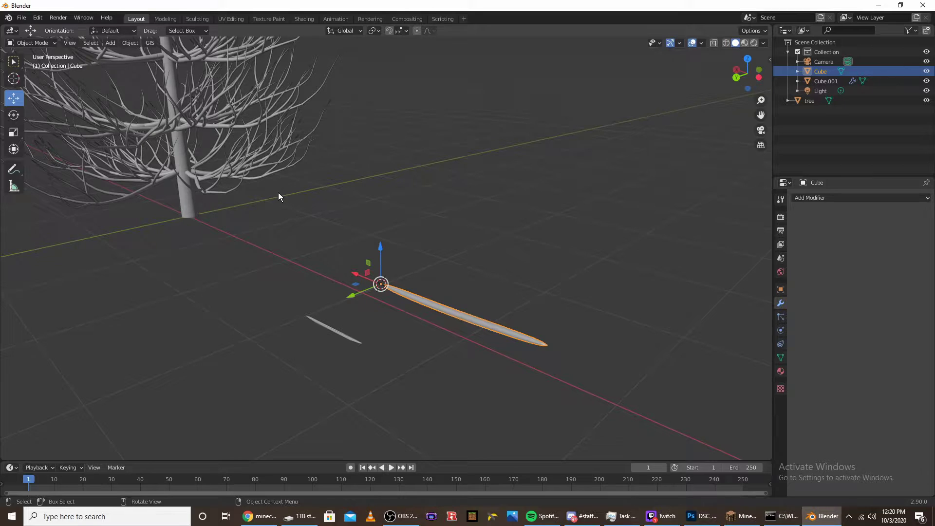
click(298, 18)
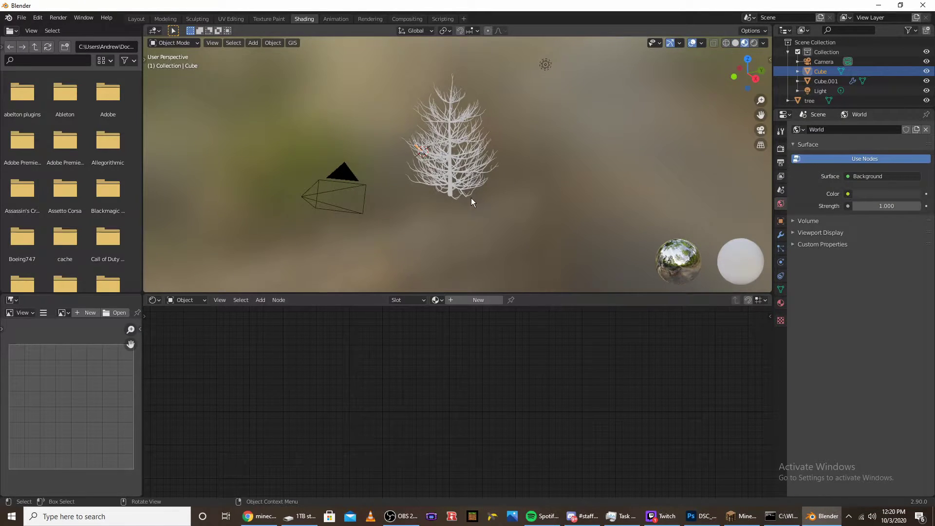
scroll(471, 198, up, 8)
middle_drag(495, 173, 436, 219)
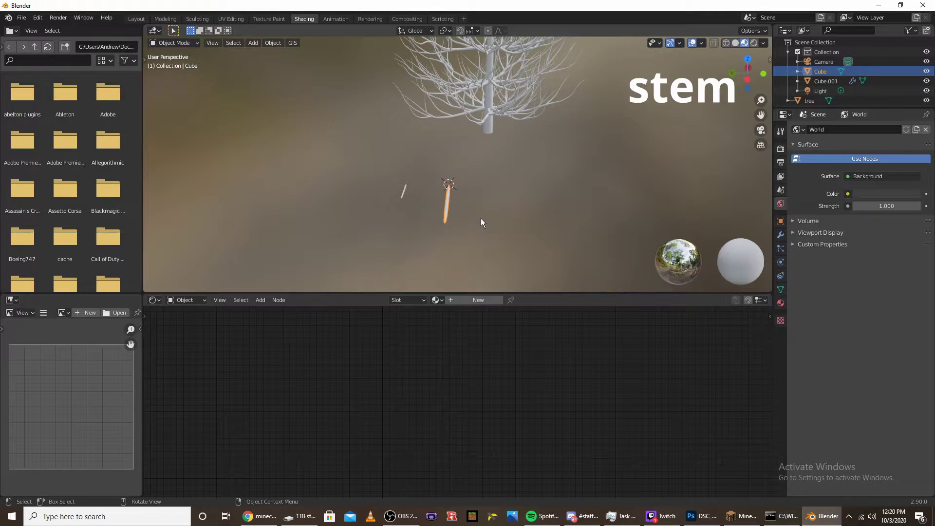
click(458, 300)
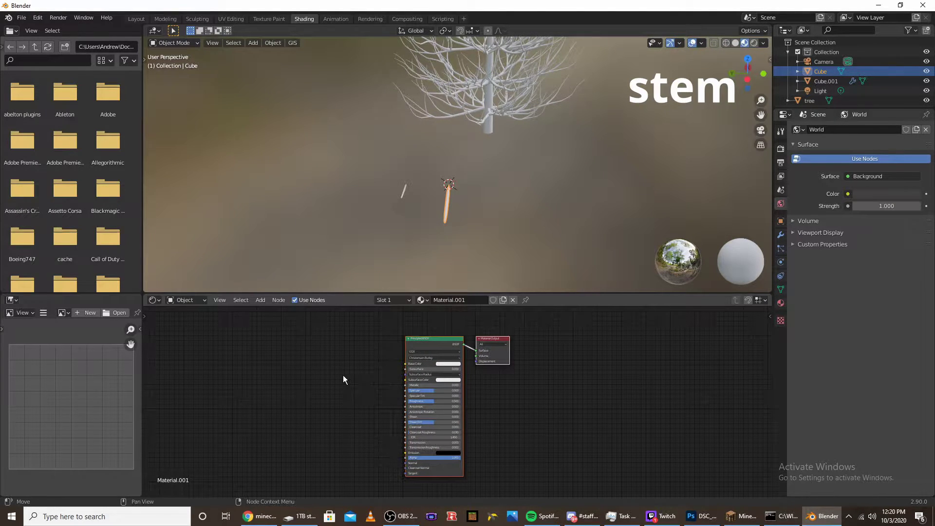
Add a MixRGB node to the stem material and connect its Color output to the Principled BSDF's Base Color.
key(shift+a)
click(354, 368)
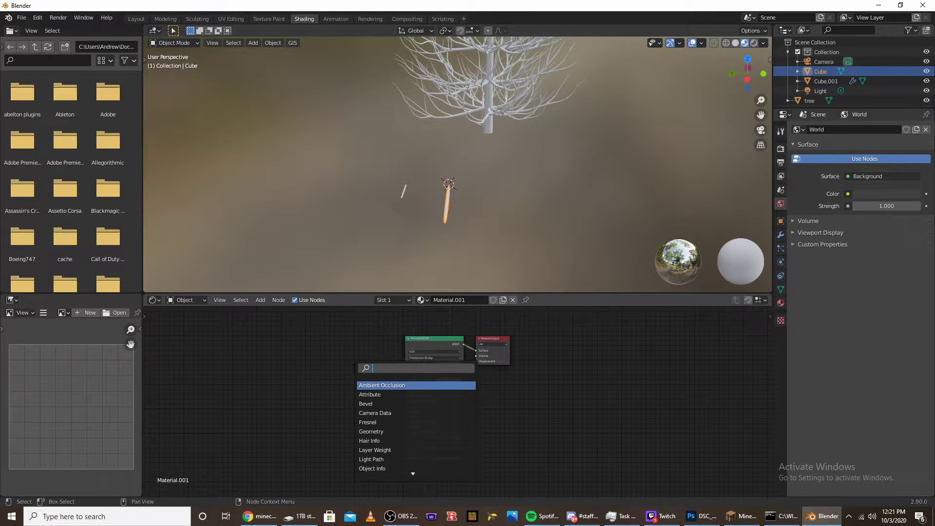
text(mi)
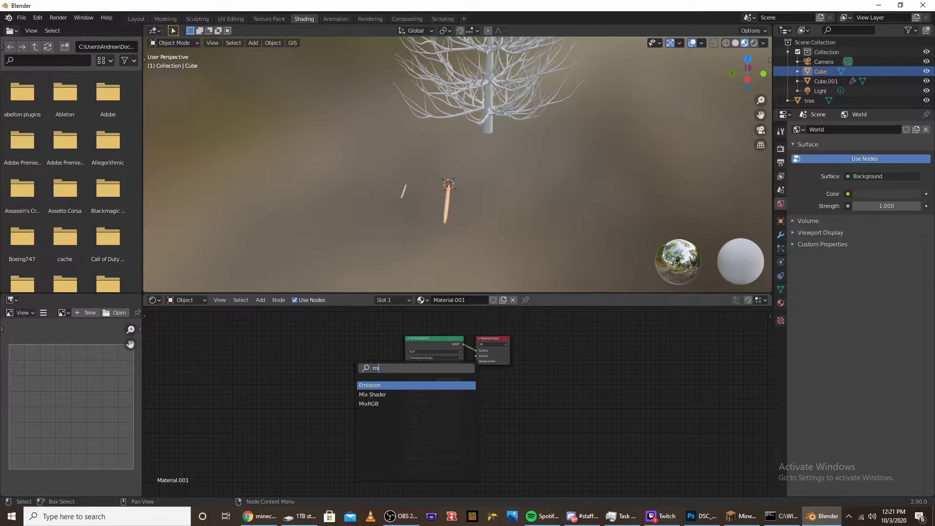
text(x)
click(369, 394)
click(356, 372)
drag(374, 354, 405, 363)
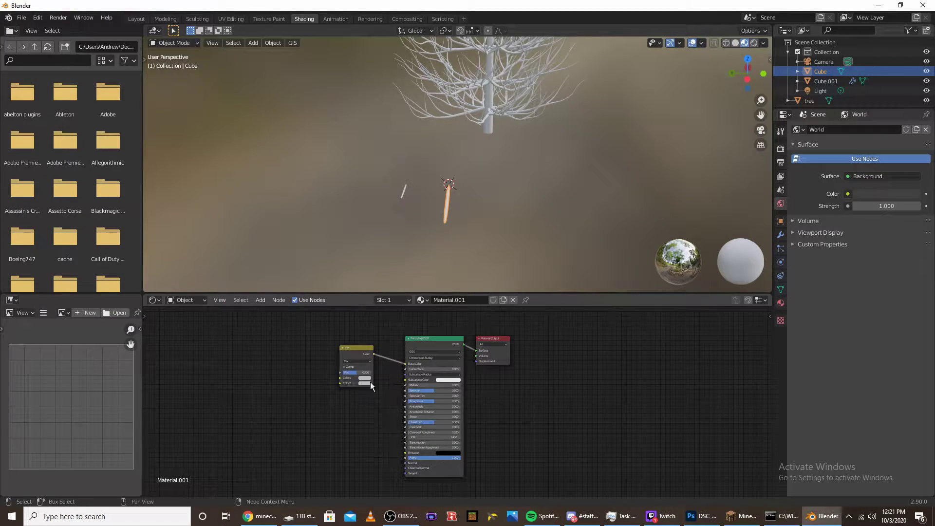
Set the Mix node's Color1 to a brown of about hue 0.069, saturation 0.305 and value 0.589.
scroll(370, 382, up, 4)
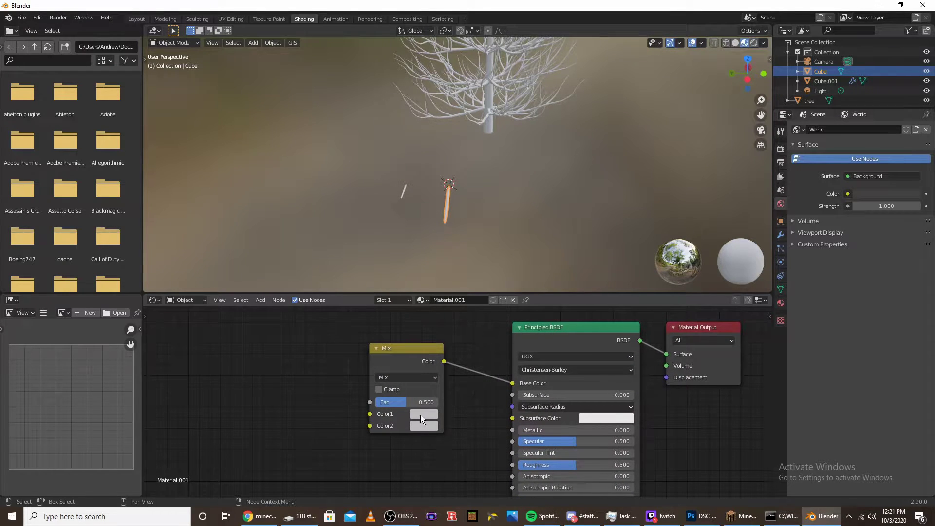
click(424, 414)
drag(443, 313, 449, 310)
drag(503, 282, 502, 291)
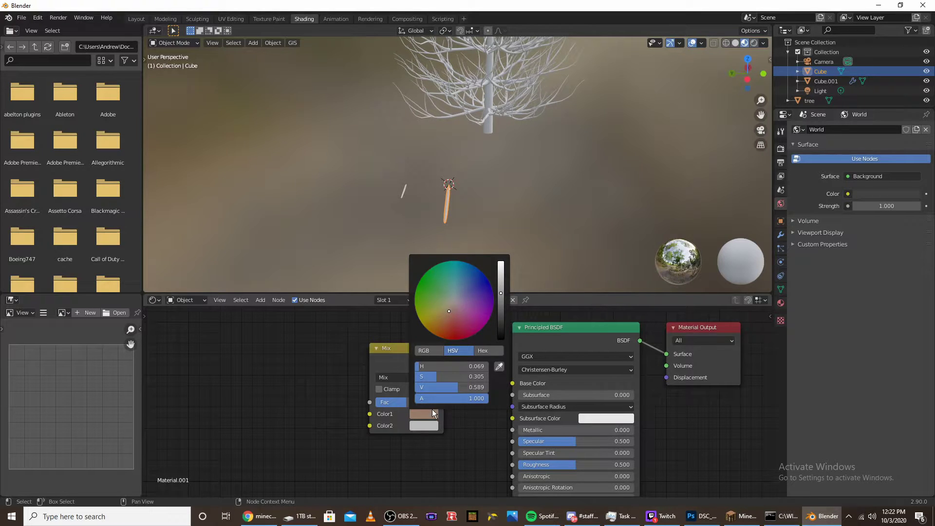
Set the Mix node's Color2 to a lighter brown of about hue 0.054, saturation 0.202 and value 0.730.
click(424, 426)
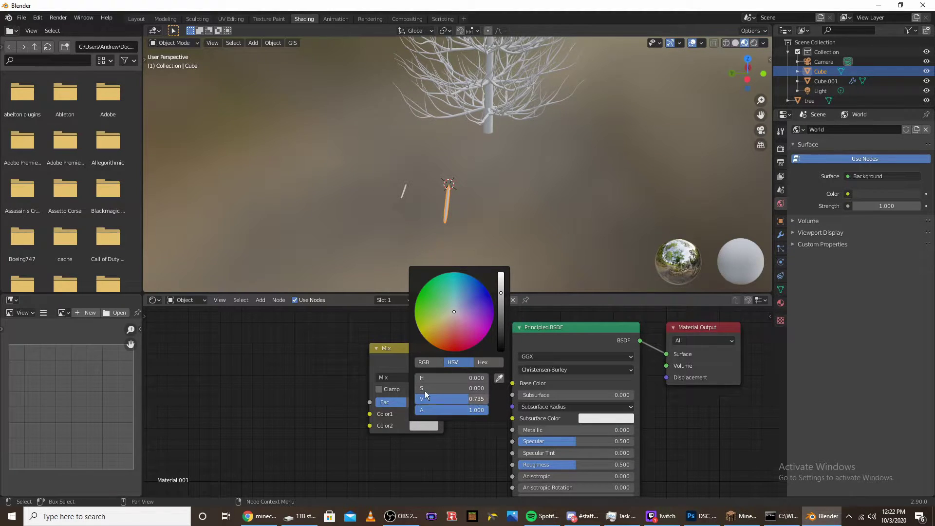
drag(454, 314, 451, 322)
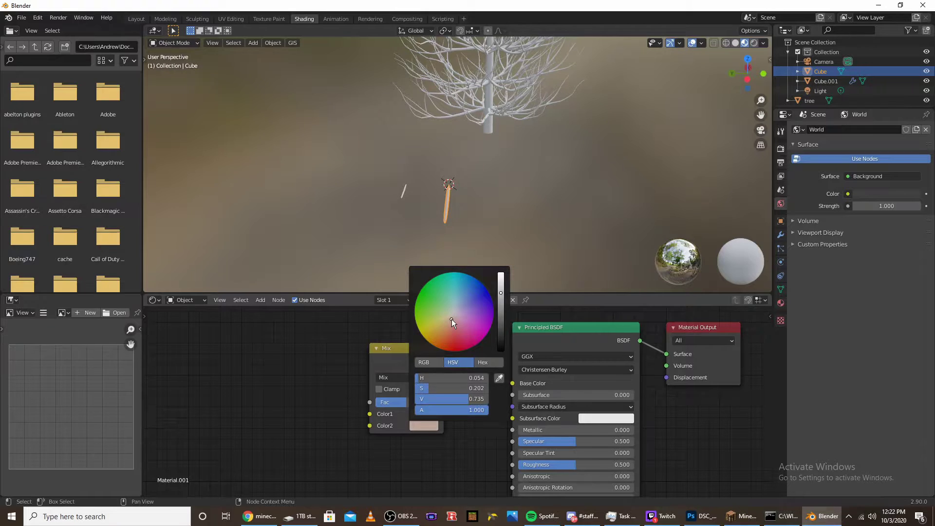
mouse_move(500, 293)
mouse_down()
mouse_move(501, 312)
mouse_move(501, 292)
mouse_up()
click(429, 427)
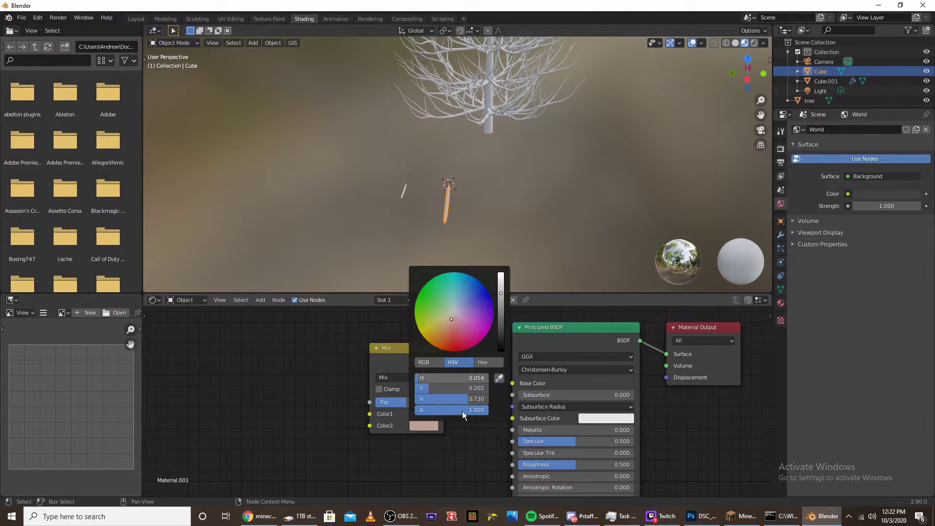
Add a ColorRamp node and connect its Color output to the Mix node's Fac input.
scroll(399, 437, down, 2)
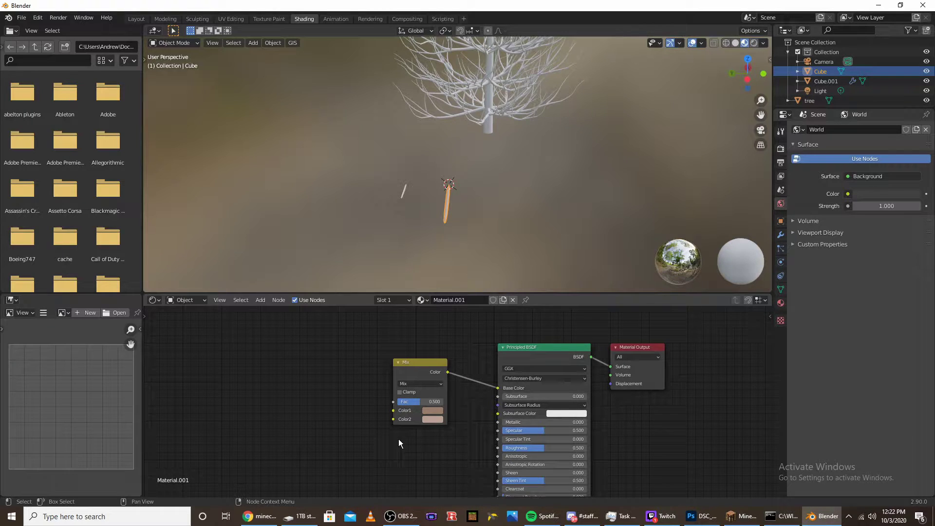
key(shift+a)
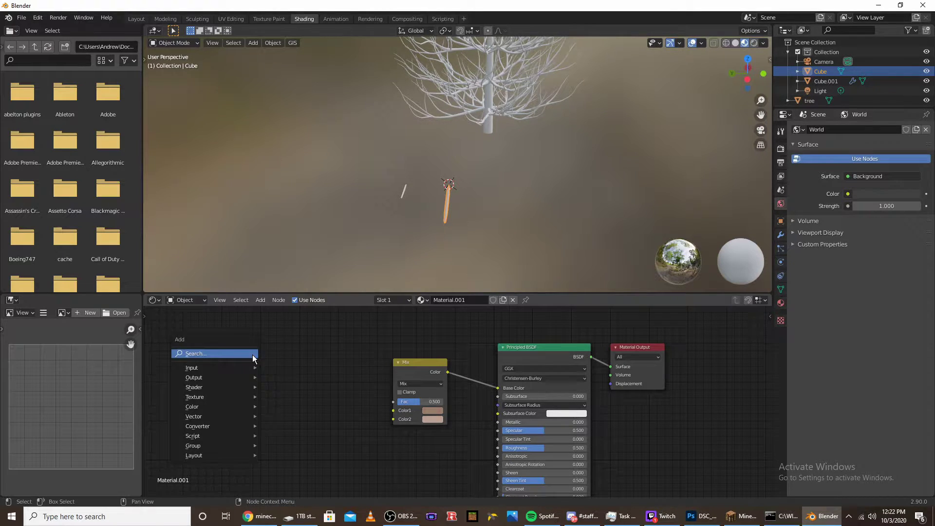
click(252, 355)
text(color)
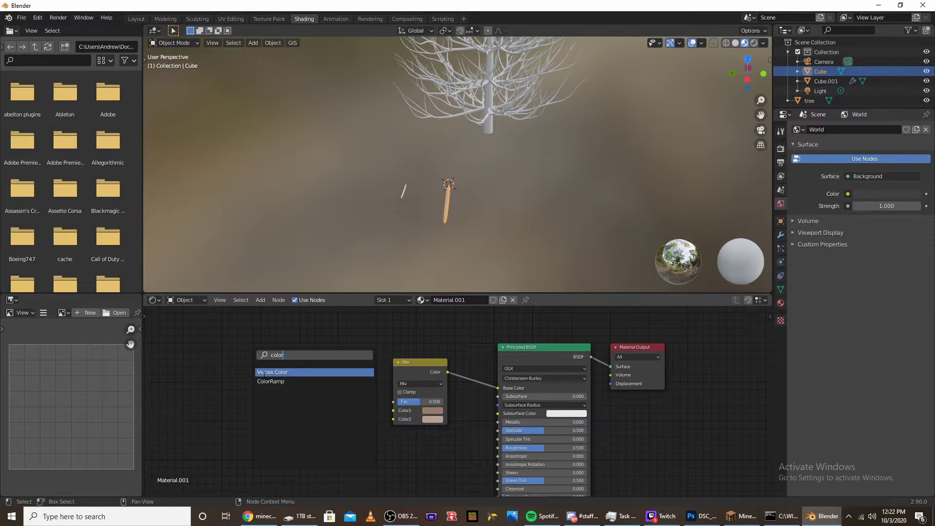
click(271, 381)
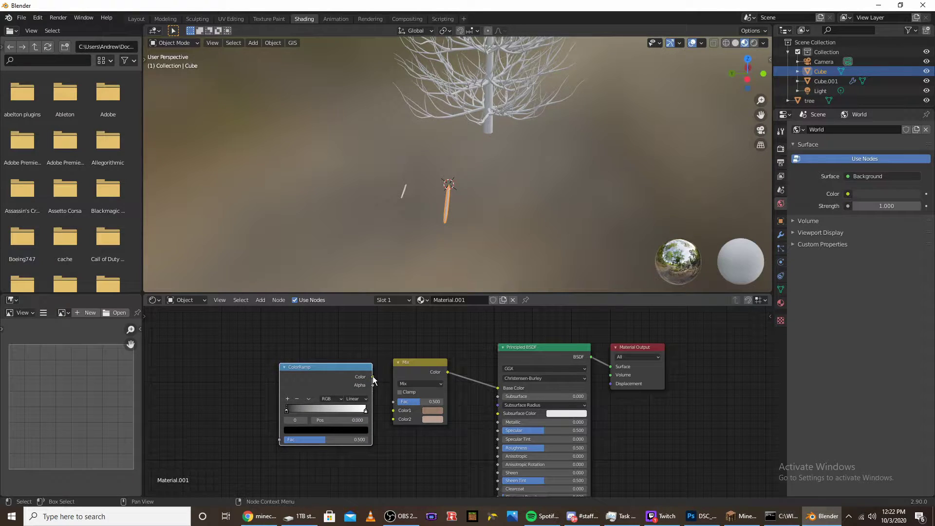
drag(372, 377, 394, 402)
Move the ColorRamp's black stop to about 0.486 and its white stop to about 0.668.
scroll(322, 407, up, 2)
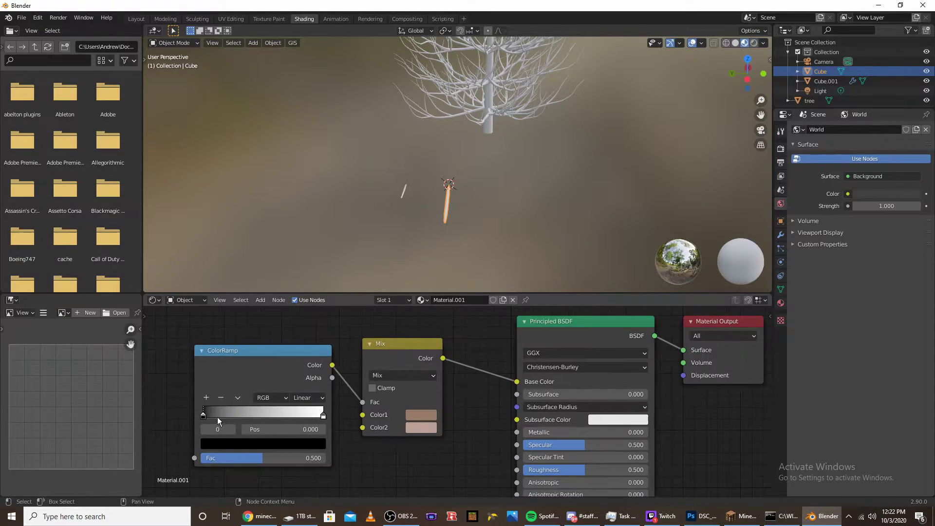
drag(205, 416, 265, 415)
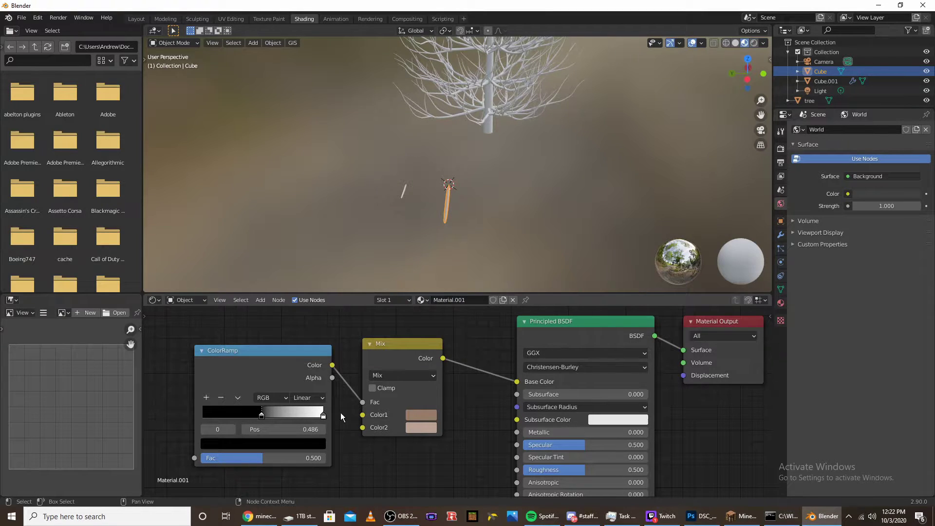
drag(324, 414, 281, 422)
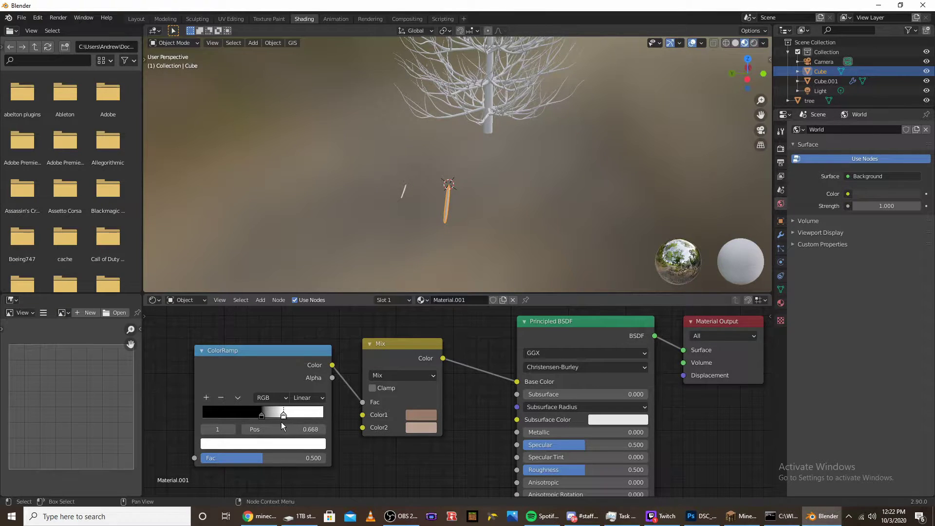
Keep the ColorRamp's interpolation Linear and add a Noise Texture node with its Fac output connected to the ramp's Fac input.
click(307, 397)
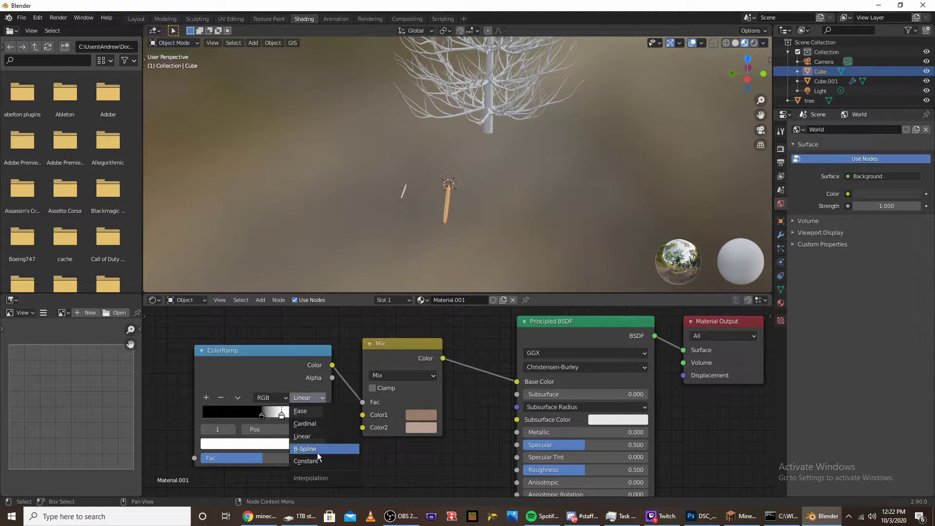
click(306, 440)
scroll(260, 400, down, 5)
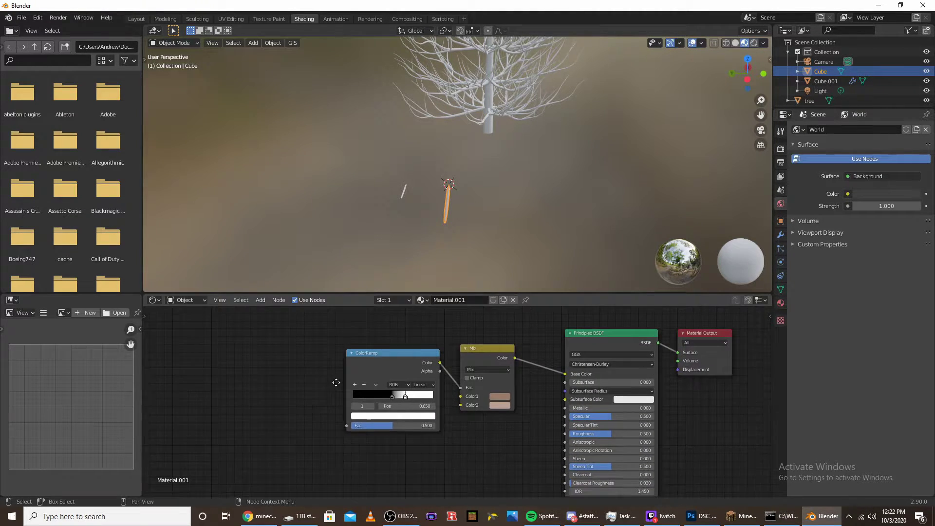
key(shift+a)
click(263, 392)
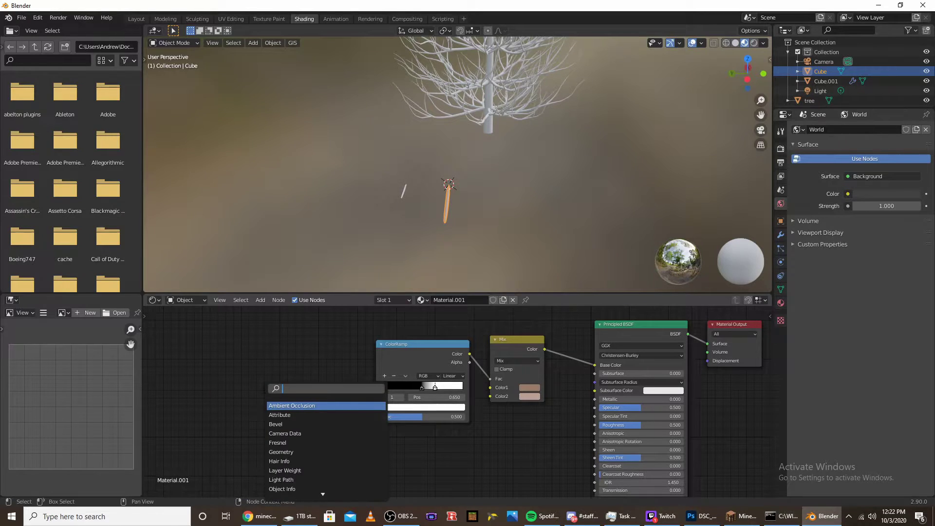
text(noise)
click(285, 406)
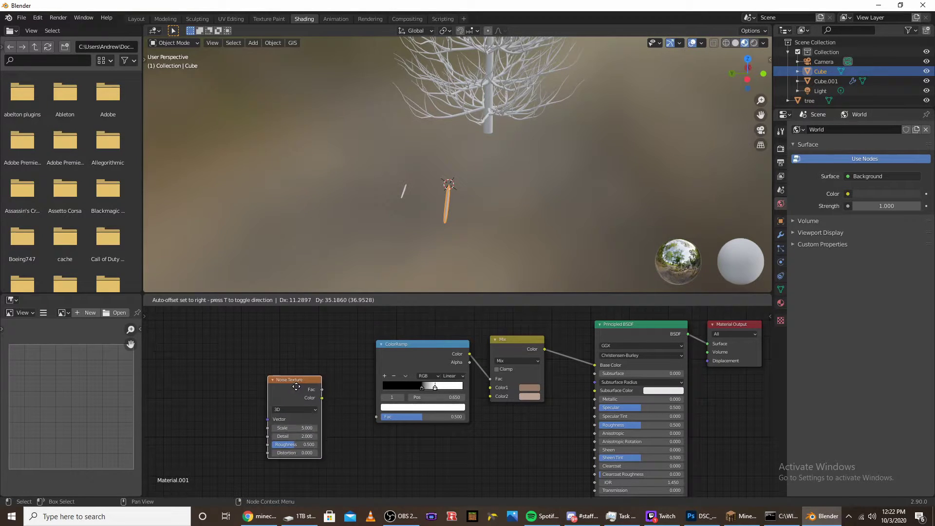
click(327, 367)
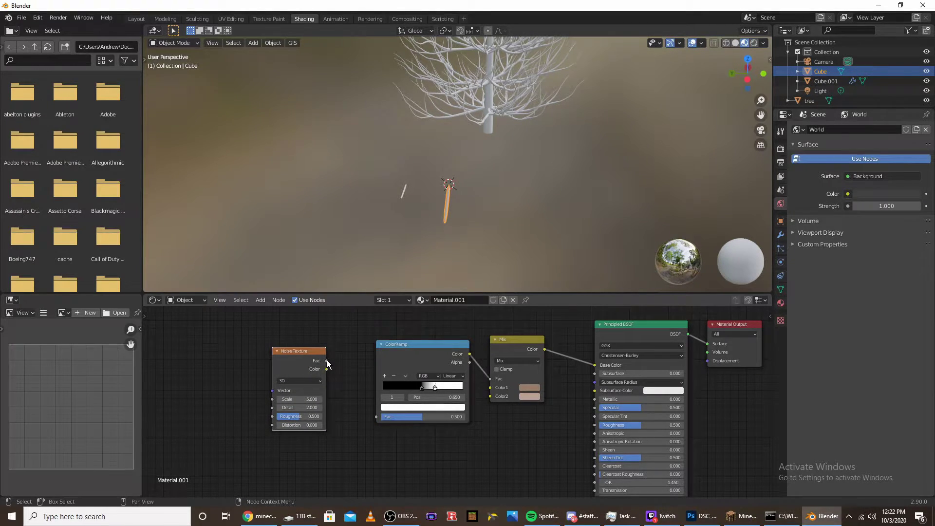
drag(326, 361, 378, 417)
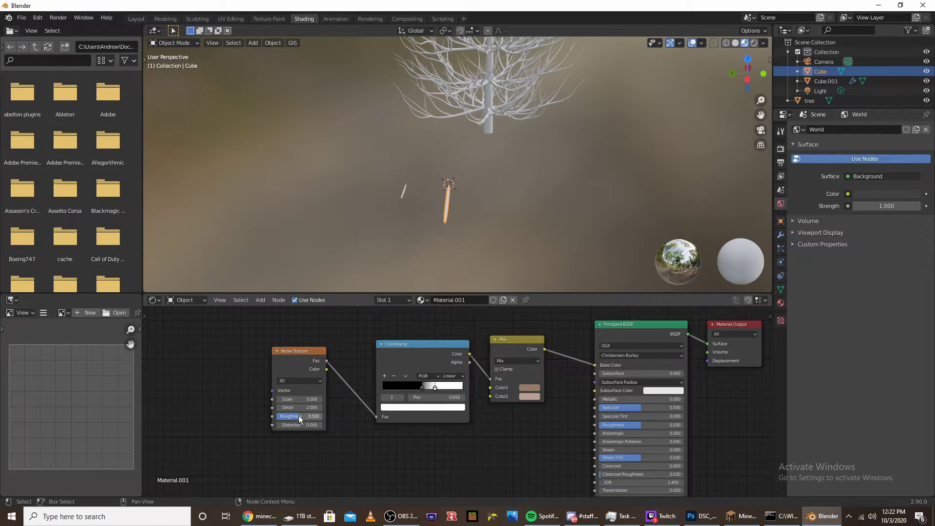
Set the Noise Texture's scale to 2, detail to 8.5 and roughness to about 0.658.
drag(299, 399, 294, 399)
click(305, 400)
text(2)
key(Return)
drag(300, 417, 305, 417)
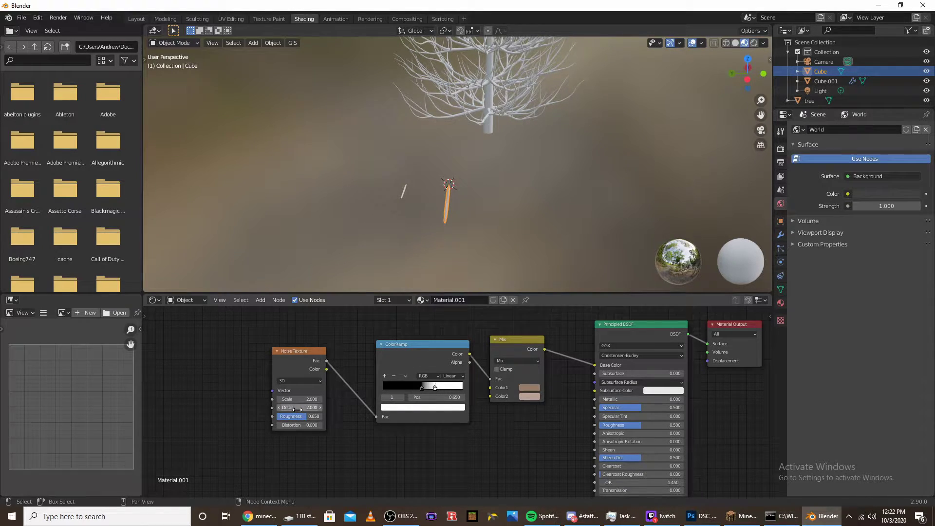
drag(299, 406, 298, 407)
Add a Texture Coordinate node beside the Noise Texture and connect its Generated output to the noise's Vector input.
scroll(347, 410, down, 3)
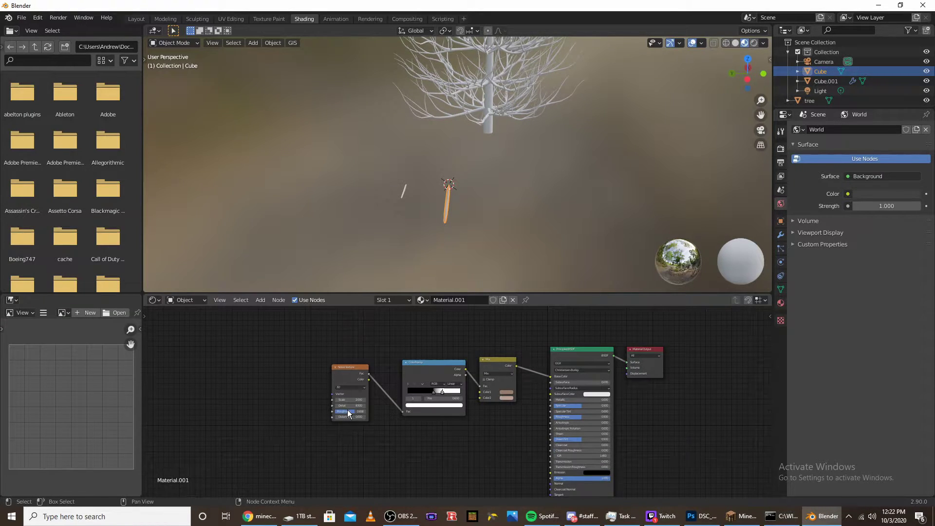
key(shift+a)
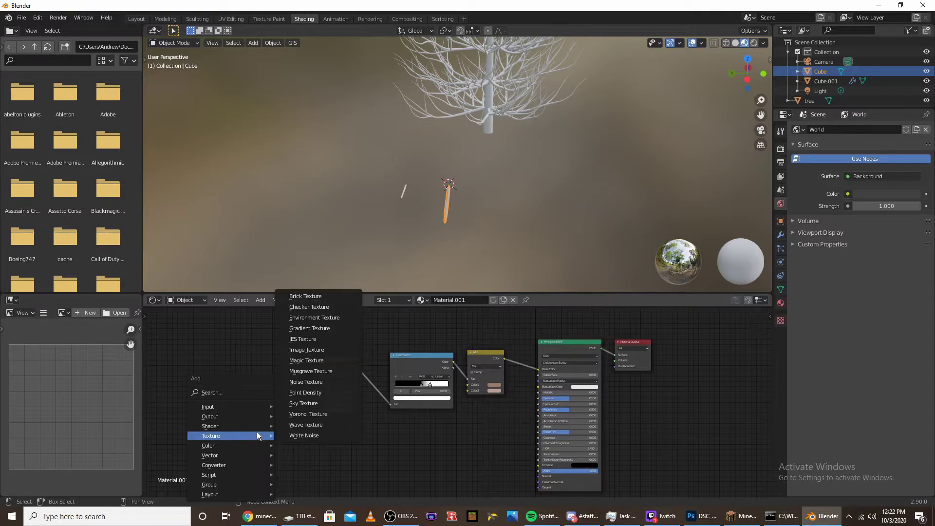
click(234, 396)
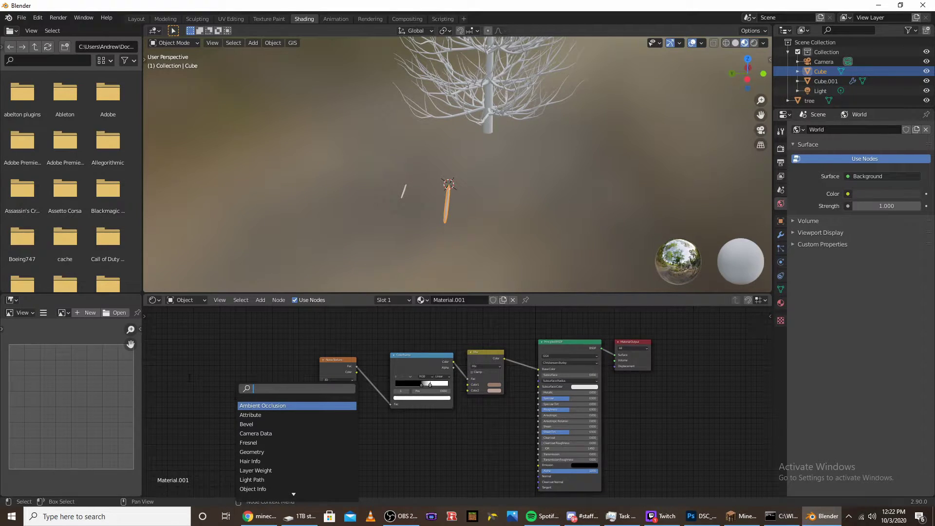
text(te)
click(266, 415)
click(227, 402)
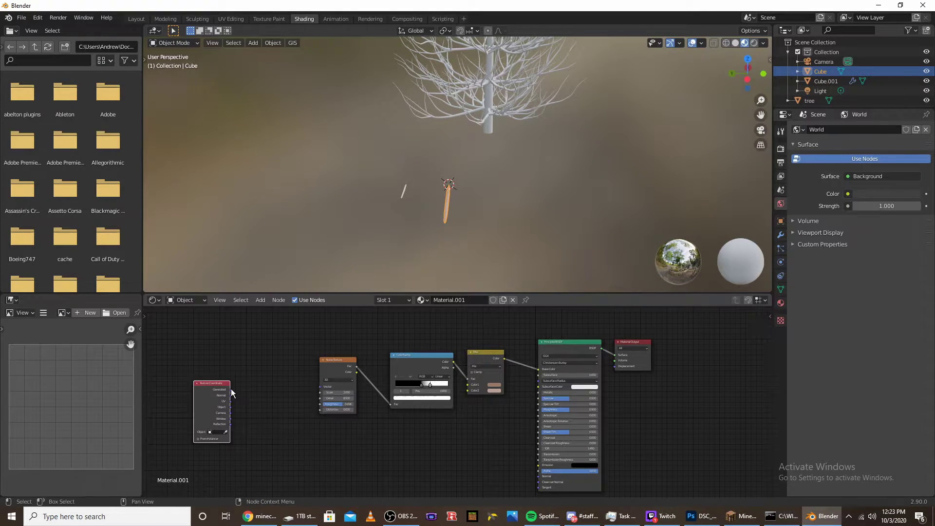
drag(231, 389, 319, 387)
drag(219, 384, 275, 366)
Add a second Noise Texture node below the first and set its detail to 6.
key(shift+a)
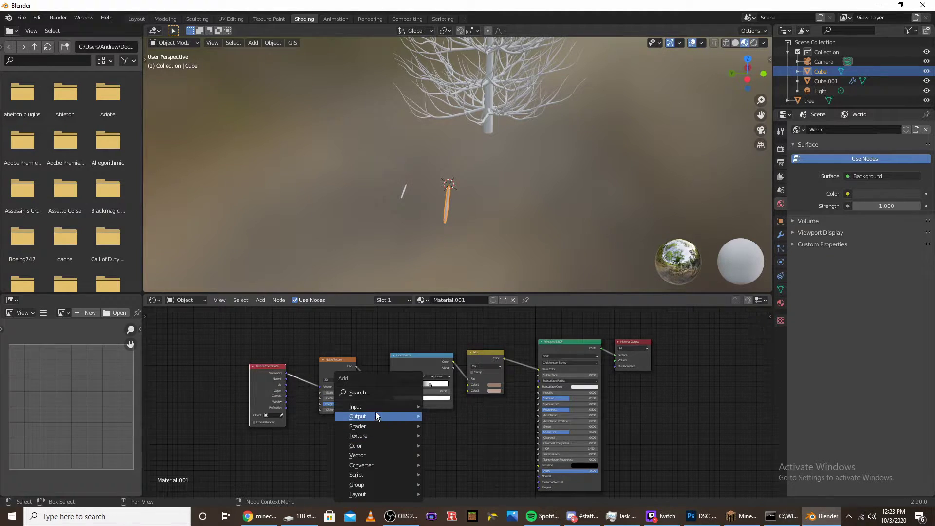
click(376, 393)
text(noise)
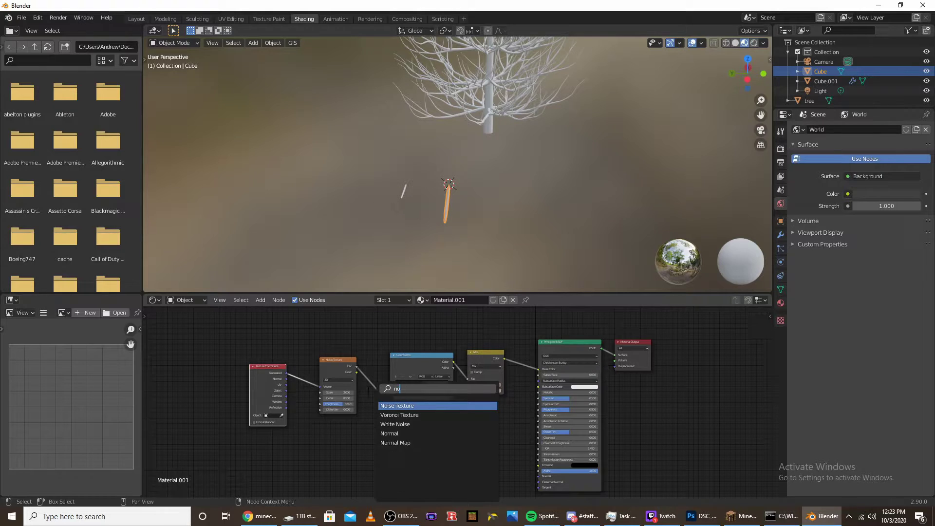
key(Return)
click(345, 440)
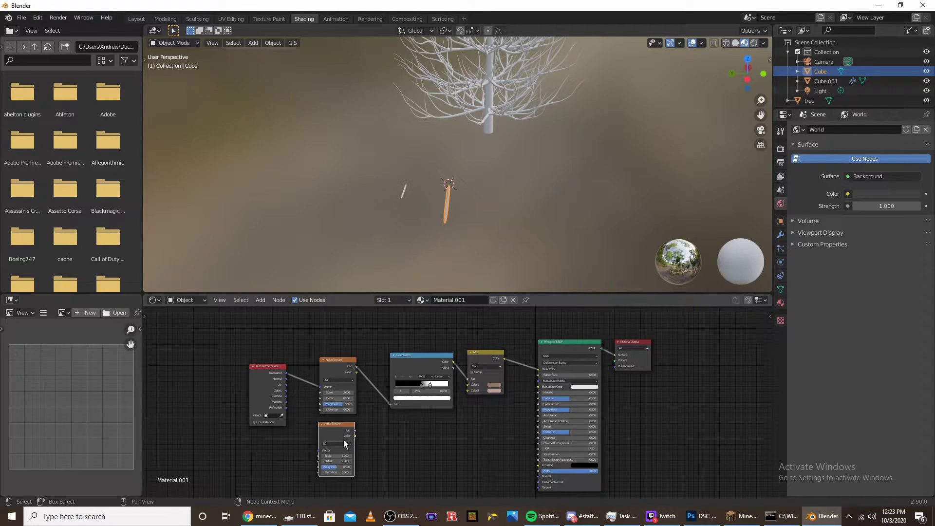
click(336, 461)
text(20)
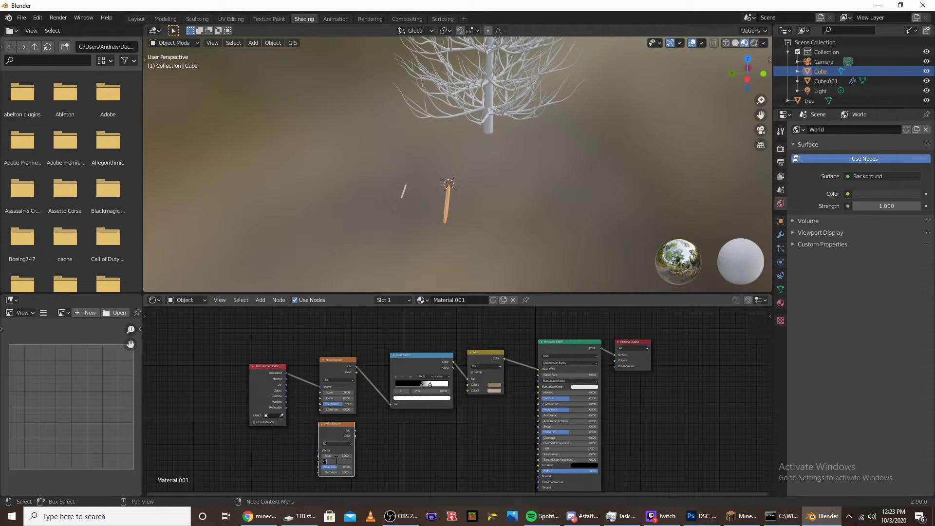
text(6)
key(Return)
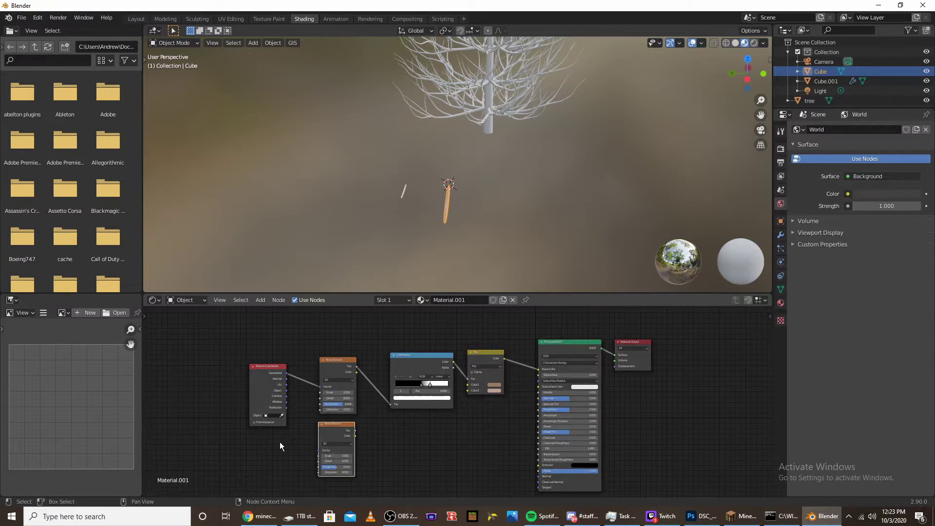
Connect the UV coordinates to the second Noise Texture's Vector and its Color output to the Material Output's Displacement.
scroll(280, 443, up, 3)
middle_drag(197, 415, 257, 375)
scroll(238, 340, up, 1)
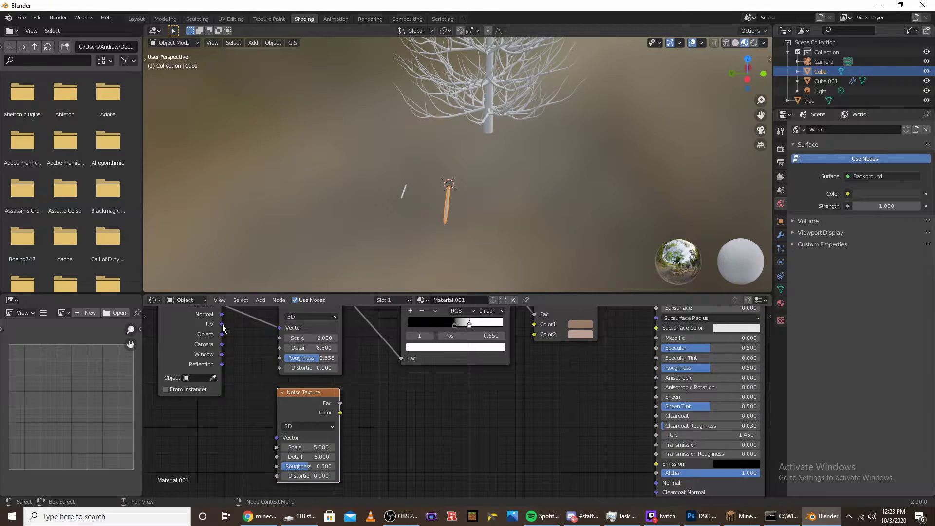
drag(222, 324, 277, 437)
scroll(375, 422, down, 2)
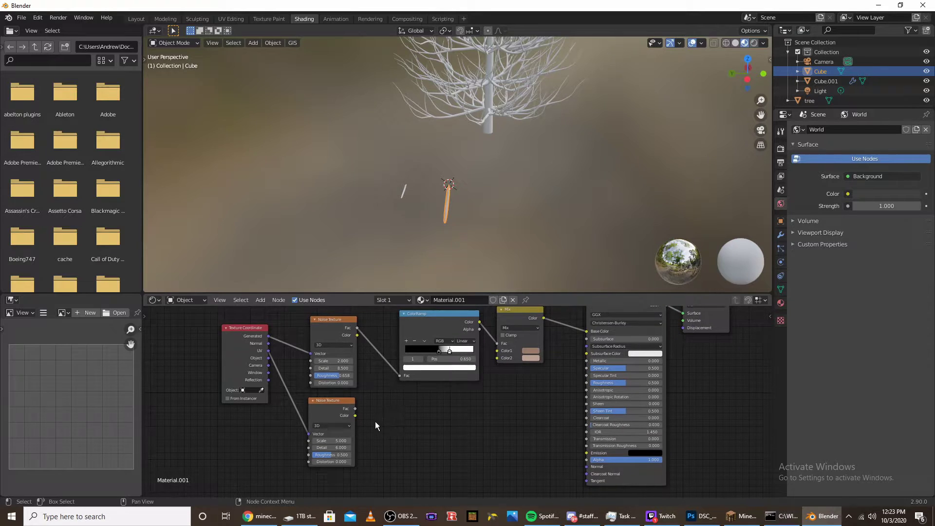
middle_drag(376, 422, 299, 442)
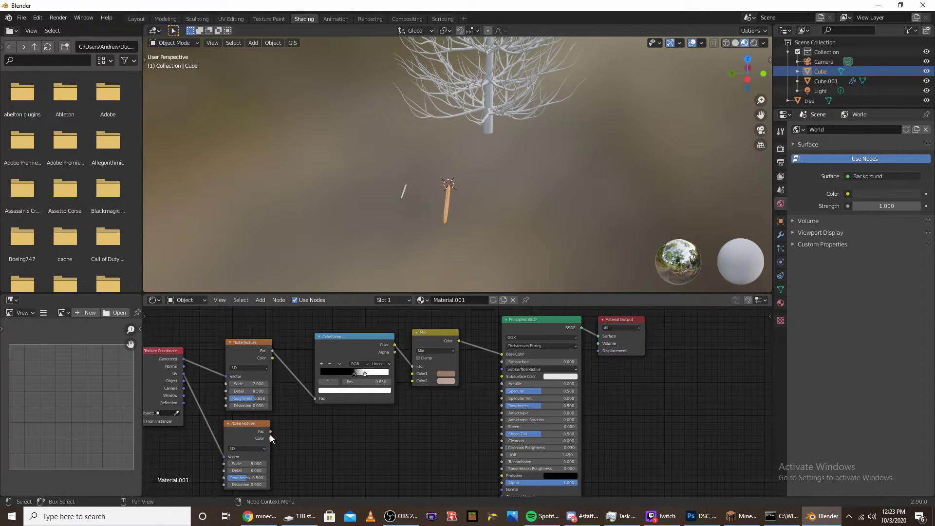
drag(270, 439, 502, 377)
Inspect the shaded stem up close and copy all the nodes of its material.
scroll(498, 195, up, 4)
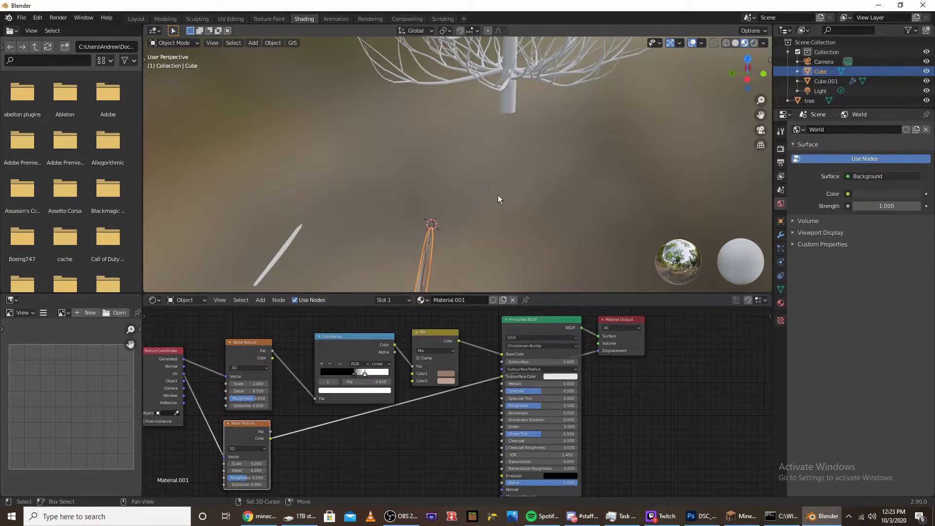
mouse_move(497, 131)
middle_down()
mouse_move(525, 139)
mouse_move(503, 142)
middle_up()
scroll(502, 142, up, 5)
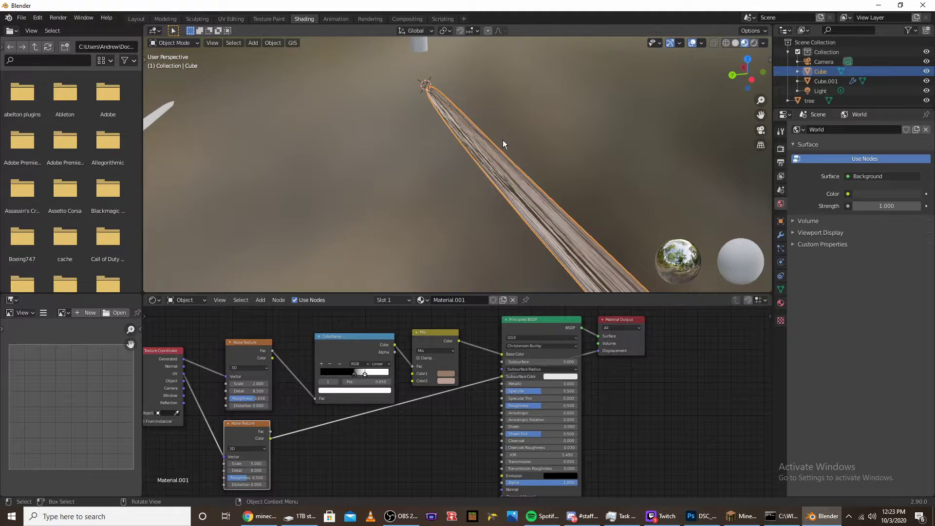
scroll(502, 141, down, 5)
click(374, 225)
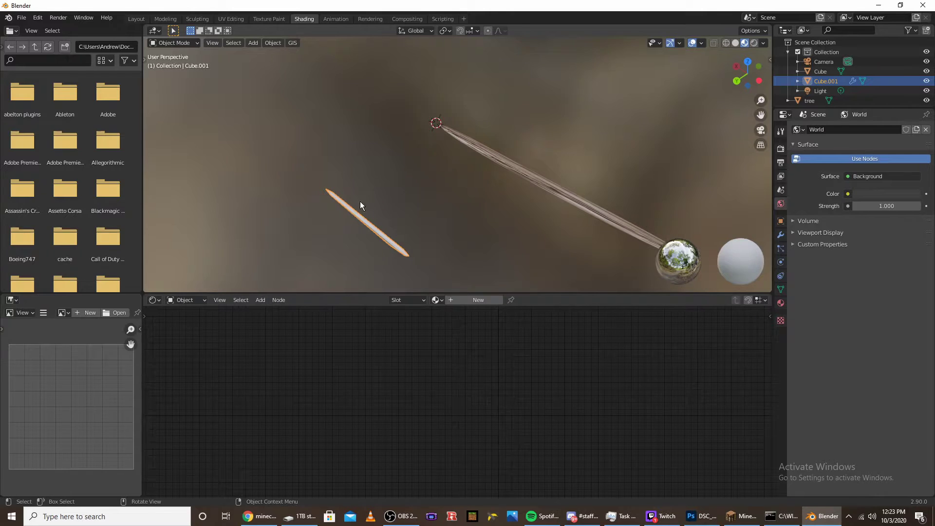
click(527, 174)
scroll(352, 332, down, 4)
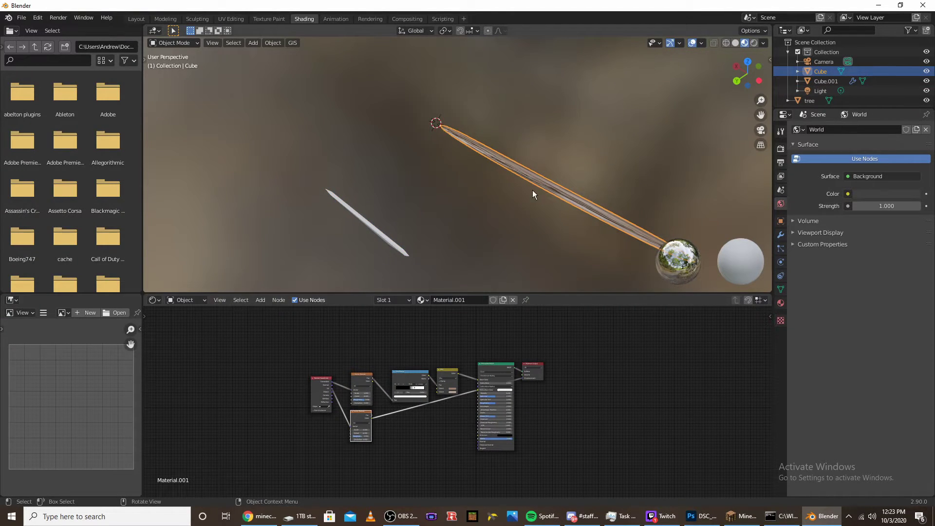
drag(273, 327, 558, 444)
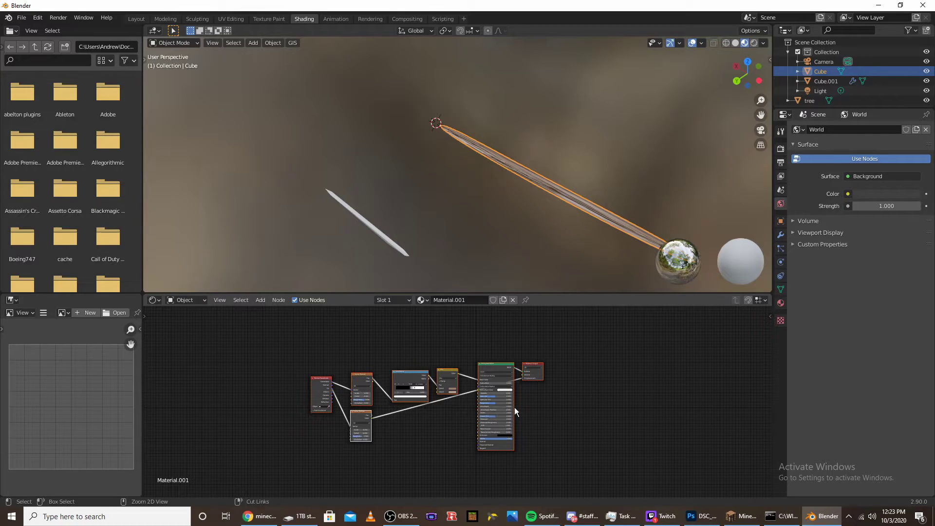
Create a new material for the needle and replace its default nodes with the copied stem nodes.
click(386, 247)
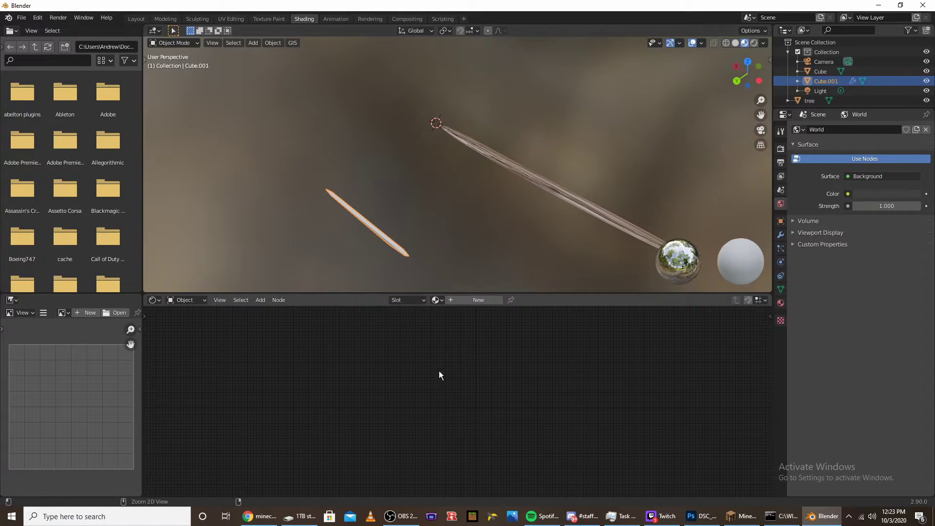
click(473, 299)
key(x)
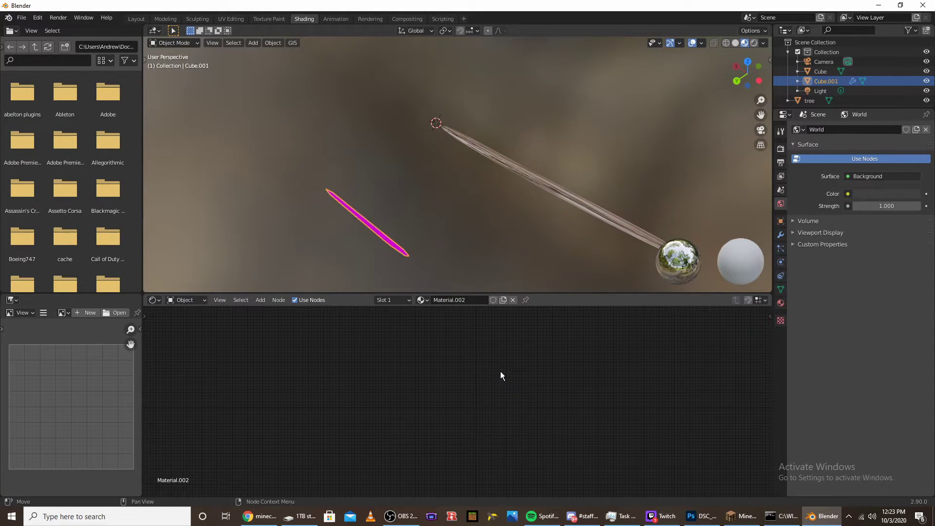
key(ctrl+v)
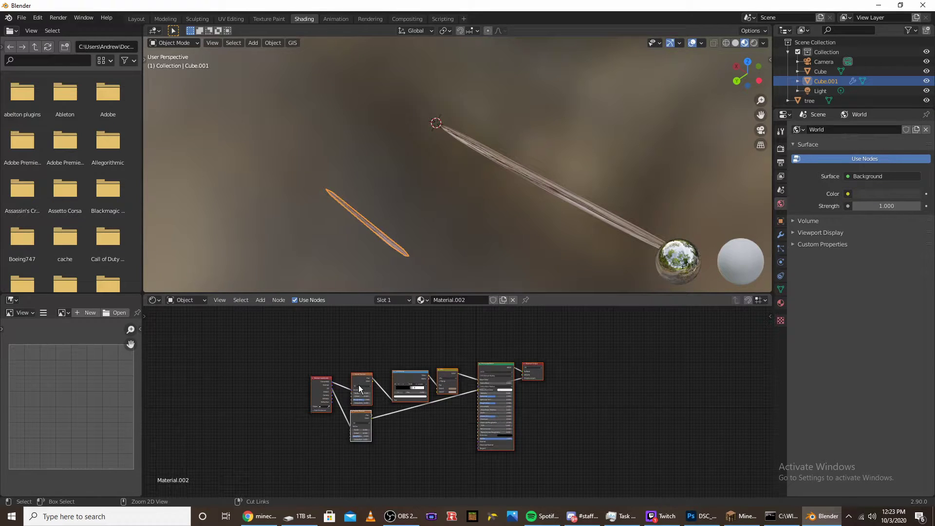
Disconnect the Displacement input in the needle's material and delete the second Noise Texture node.
scroll(332, 394, up, 3)
middle_drag(320, 394, 414, 429)
scroll(438, 395, up, 5)
scroll(481, 397, down, 4)
scroll(415, 429, up, 4)
scroll(668, 402, down, 2)
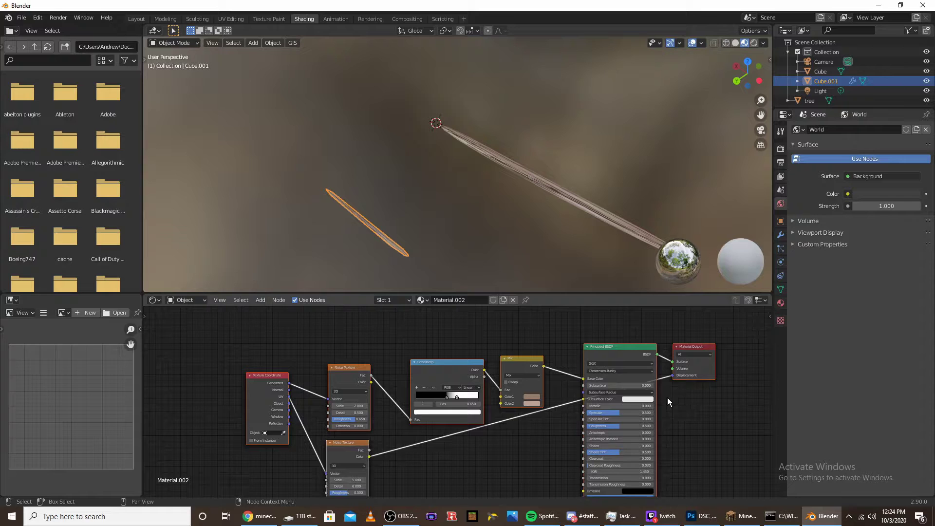
drag(673, 376, 356, 446)
click(350, 446)
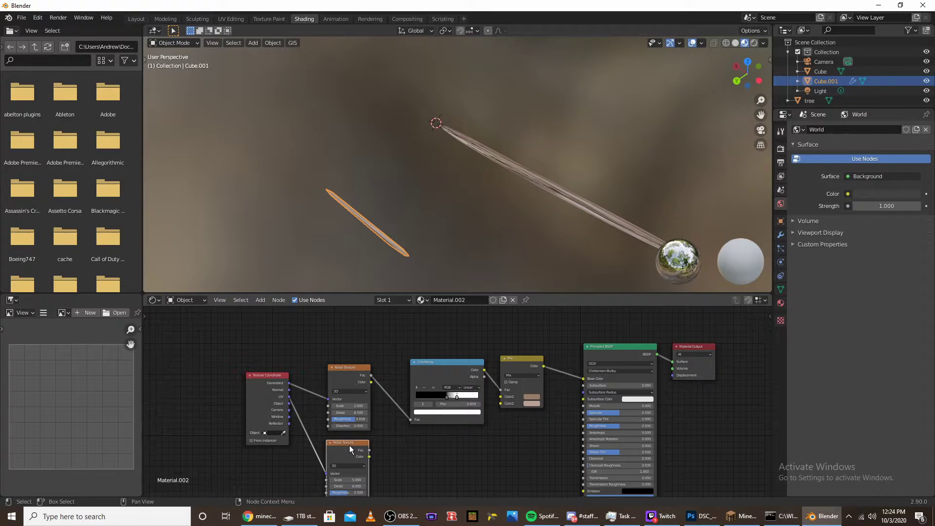
key(x)
Set the needle material's Mix node to a dark green for Color1 and a lighter green for Color2.
scroll(458, 429, up, 2)
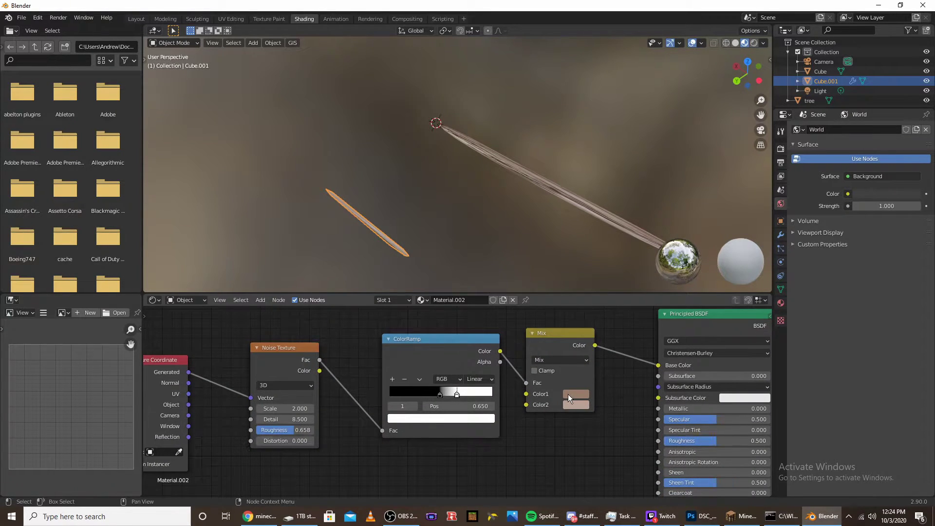
click(571, 393)
mouse_move(598, 293)
mouse_down()
mouse_move(589, 278)
mouse_move(592, 303)
mouse_move(588, 296)
mouse_up()
click(576, 405)
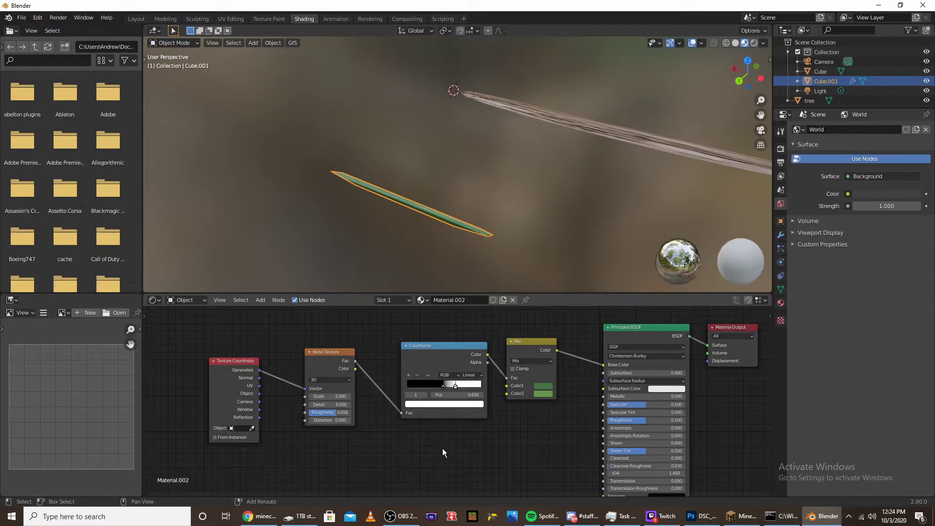
Add a Mapping node fed by the UV coordinates and a Gradient Texture node that takes the Mapping's Vector output.
key(shift+a)
click(423, 392)
text(map)
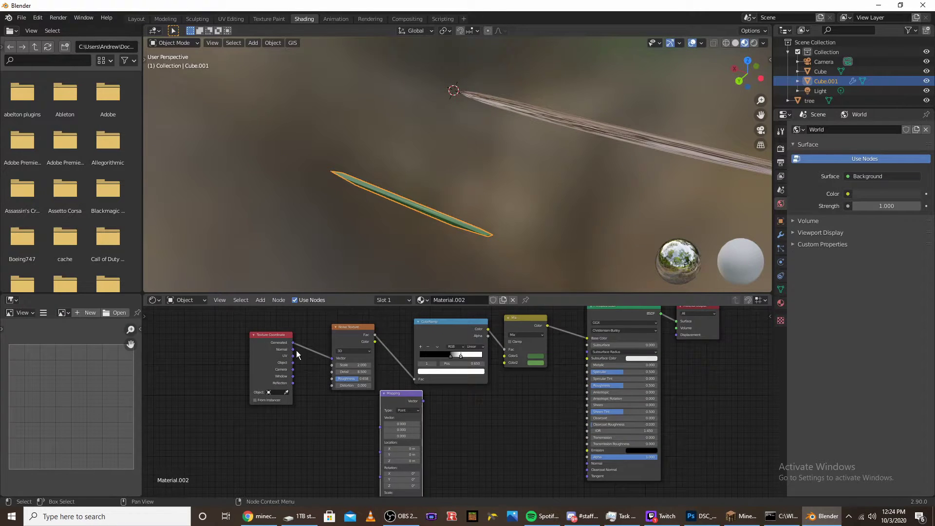
drag(294, 357, 388, 430)
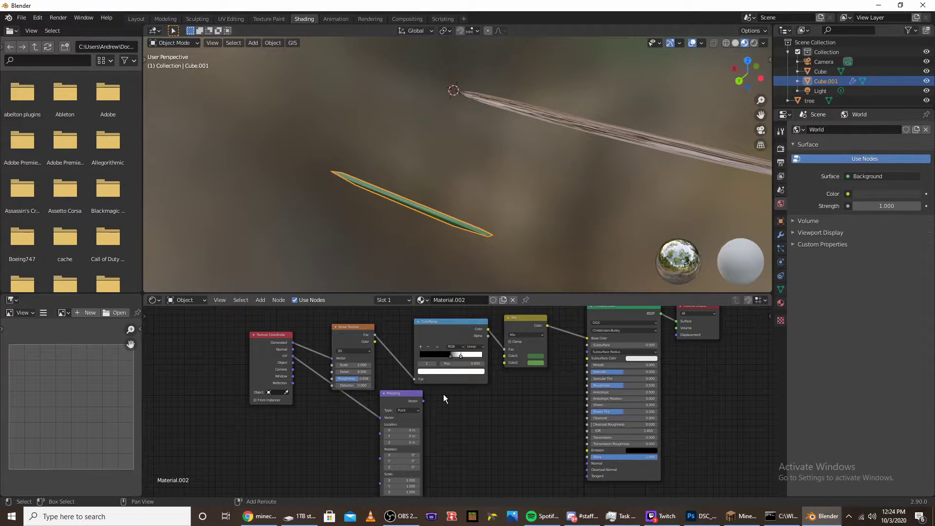
key(shift+a)
click(419, 392)
Insert a second MixRGB node before the Principled BSDF, with the green mix as Color1 and the gradient's Color driving Fac.
key(shift+a)
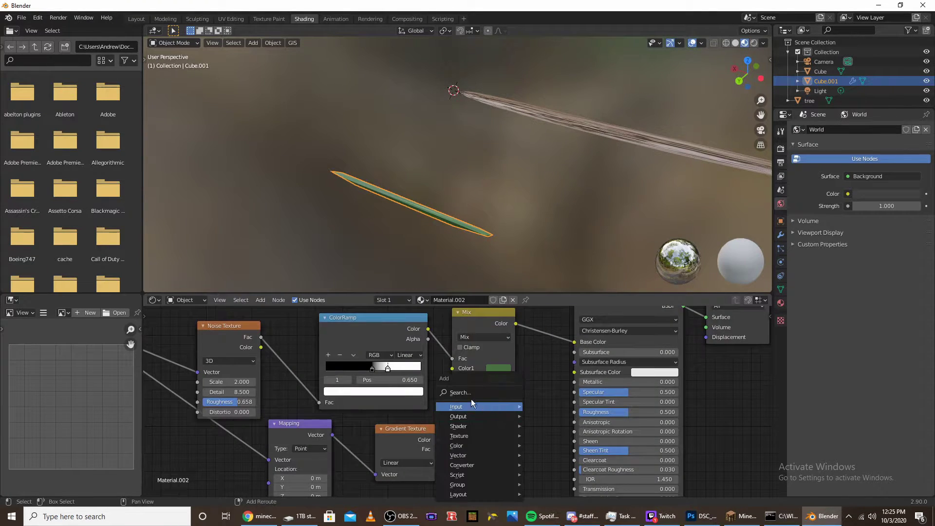
click(469, 392)
text(mixr)
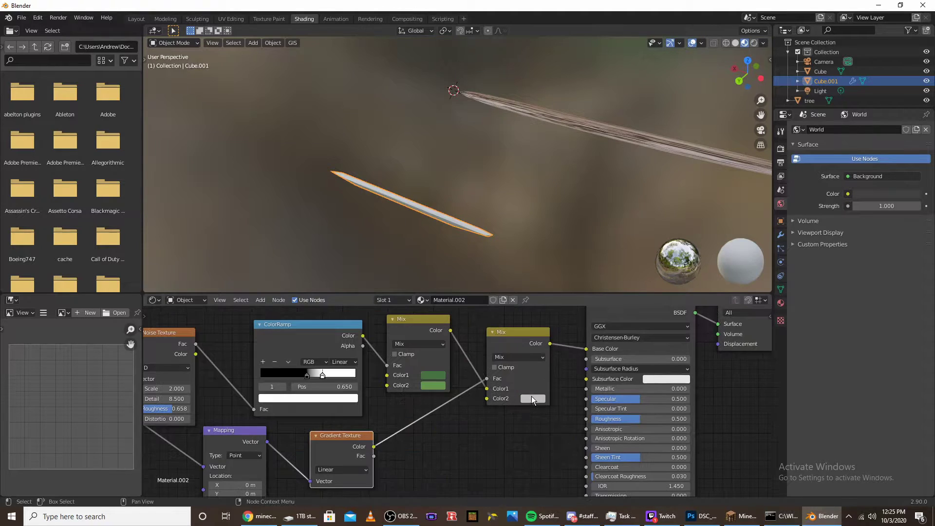
Set Color2 of the second Mix node in the needle material to a pale light green at full brightness.
click(532, 397)
drag(571, 308, 540, 279)
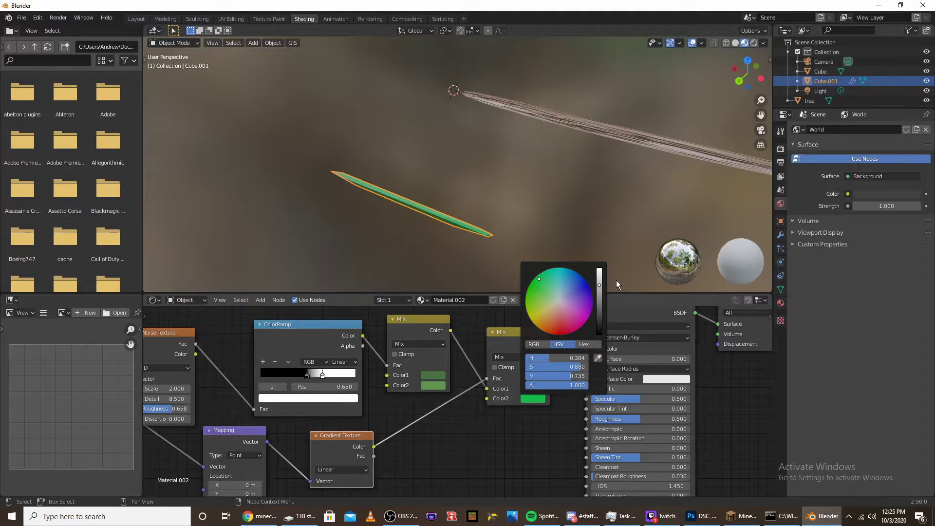
drag(600, 286, 599, 268)
drag(541, 282, 551, 296)
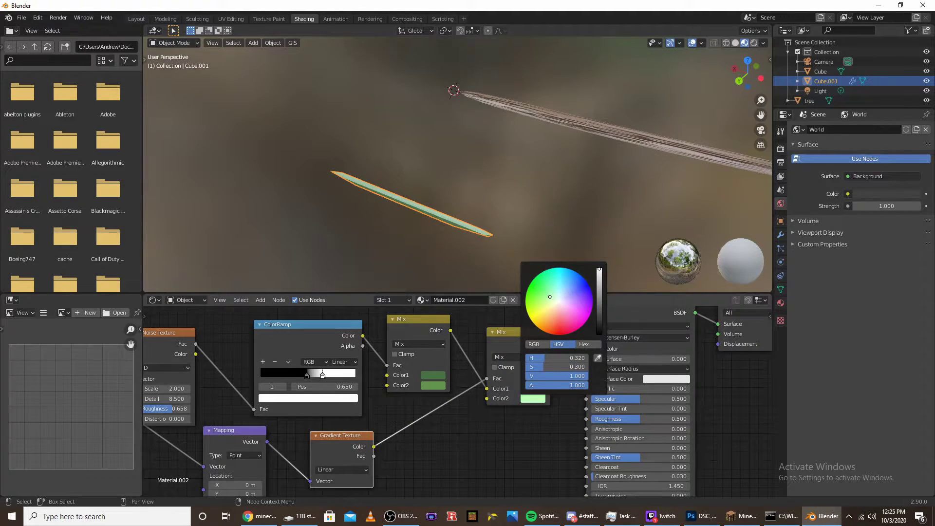
click(532, 399)
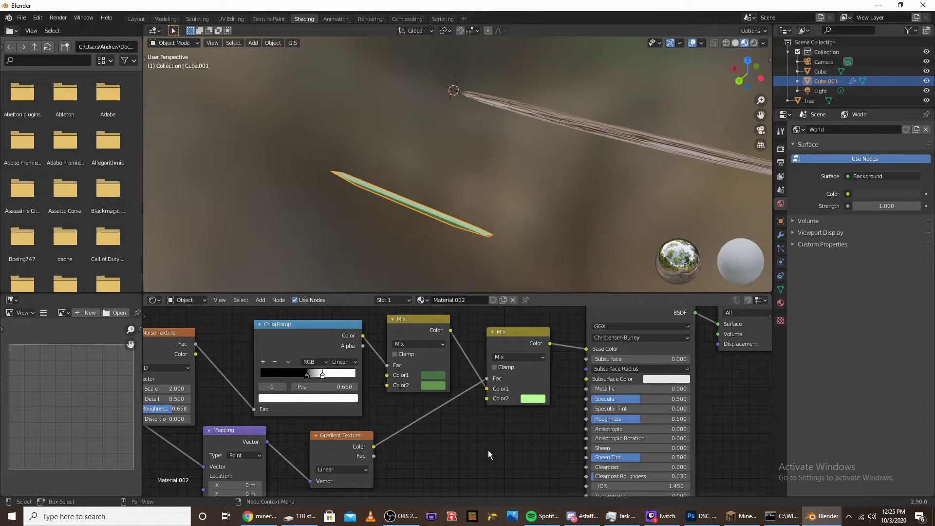
Set the gradient's Mapping node to an X location of -0.8 m and rotation of X -2.1°, Y -18.9°, Z -54.8°.
middle_drag(468, 459, 586, 336)
scroll(506, 418, up, 3)
scroll(427, 425, down, 5)
scroll(455, 219, up, 7)
middle_drag(452, 192, 429, 149)
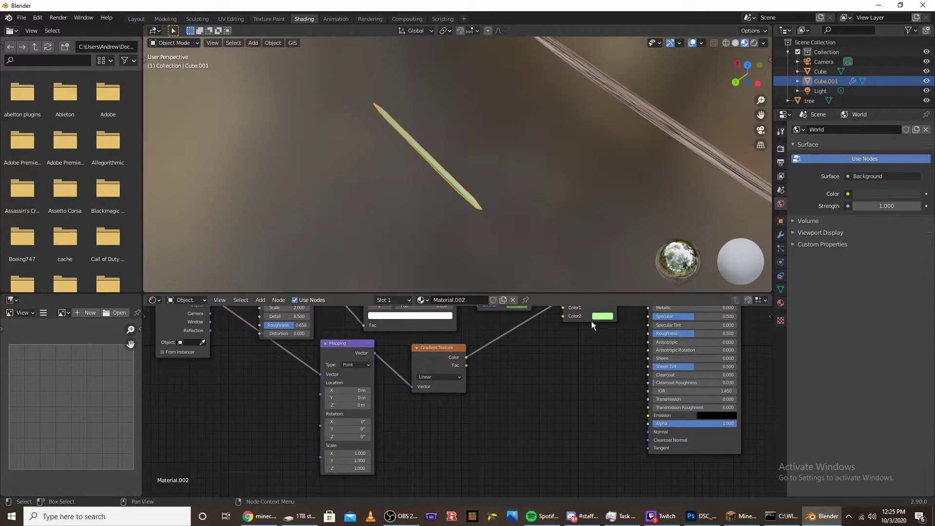
middle_drag(592, 320, 557, 394)
middle_drag(419, 172, 451, 206)
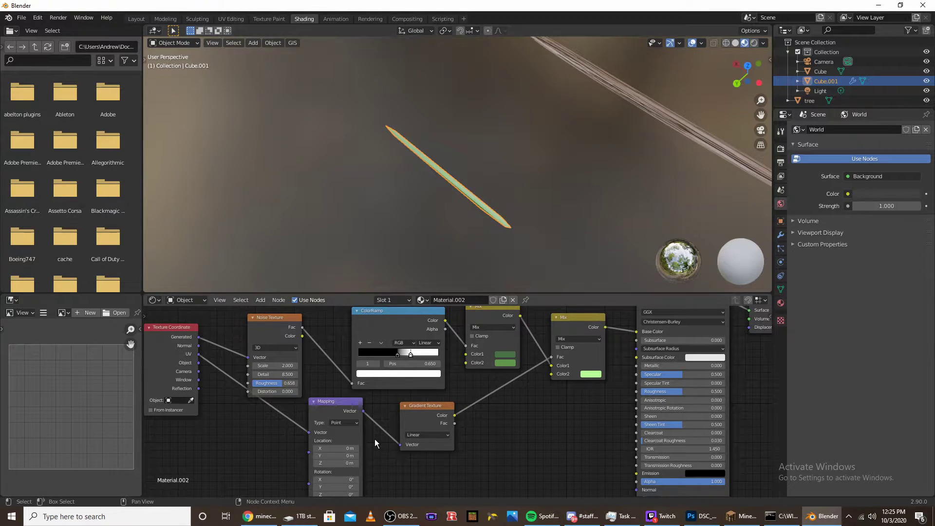
scroll(376, 438, down, 3)
middle_drag(375, 438, 387, 391)
scroll(365, 426, up, 5)
middle_drag(365, 426, 406, 417)
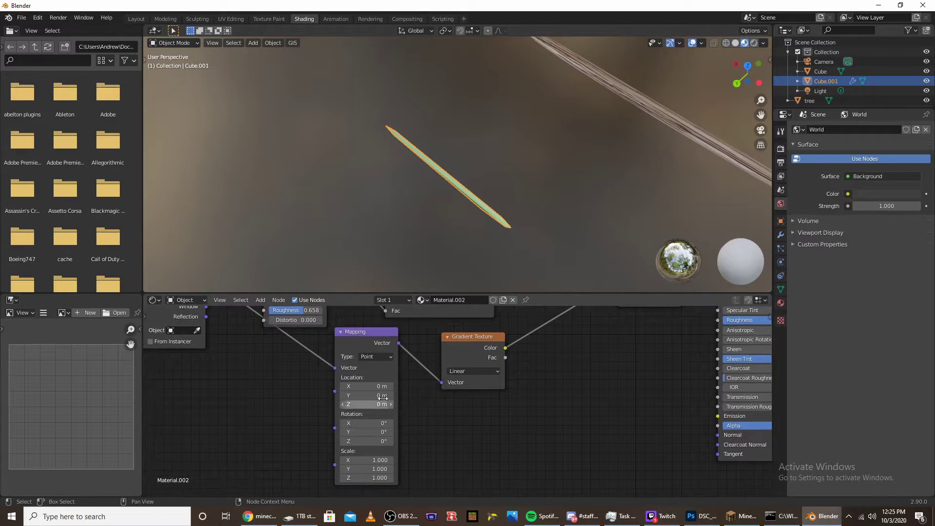
mouse_move(365, 386)
mouse_down()
mouse_move(389, 386)
mouse_move(332, 386)
mouse_move(373, 386)
mouse_up()
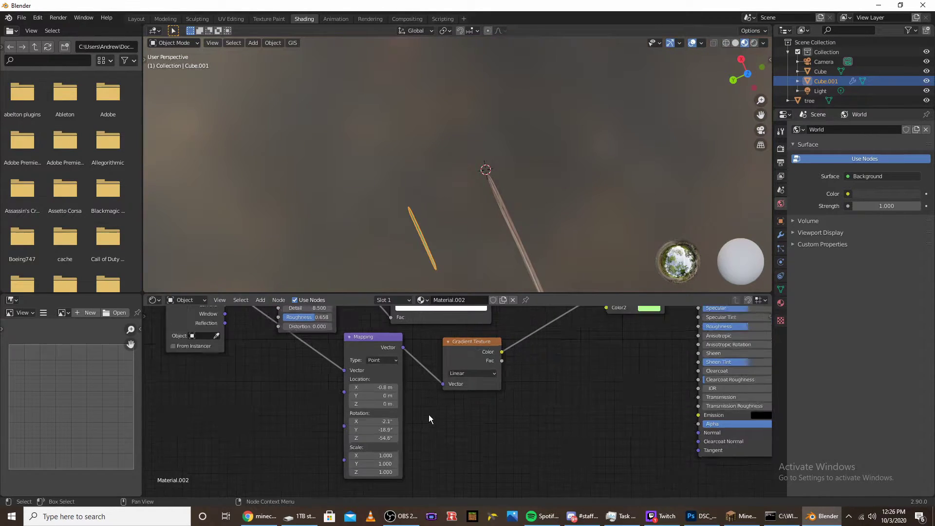
Deselect the needle and fine-tune the Mapping node's X location to -0.9 m while checking the gradient.
scroll(428, 419, down, 3)
click(563, 120)
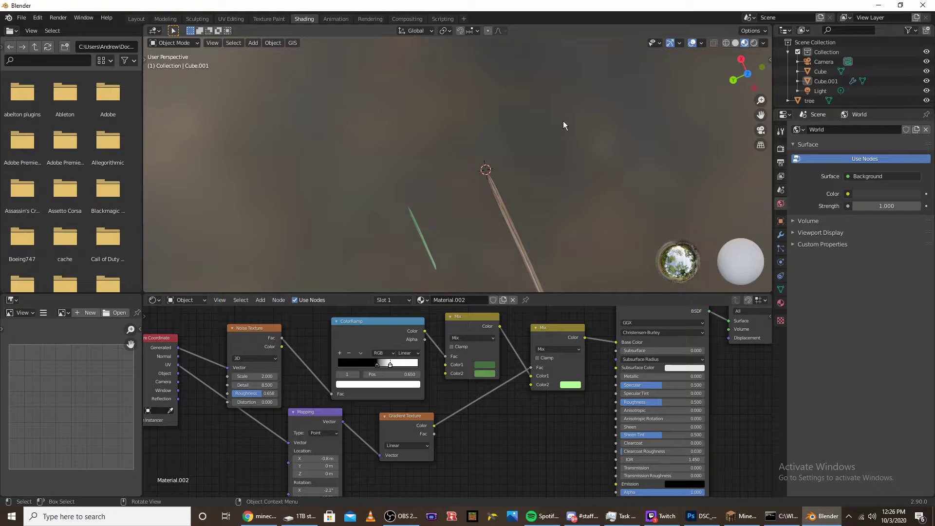
drag(317, 459, 307, 459)
middle_drag(487, 197, 486, 185)
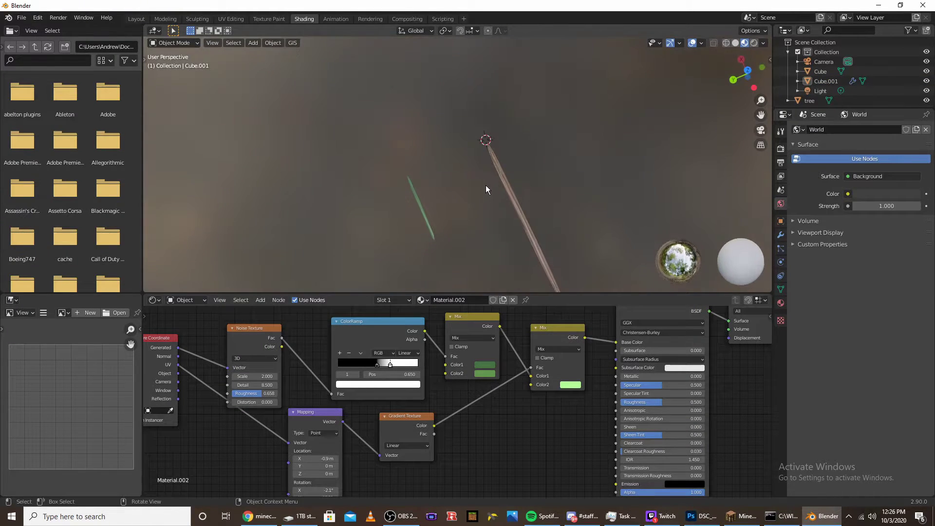
middle_drag(517, 81, 462, 141)
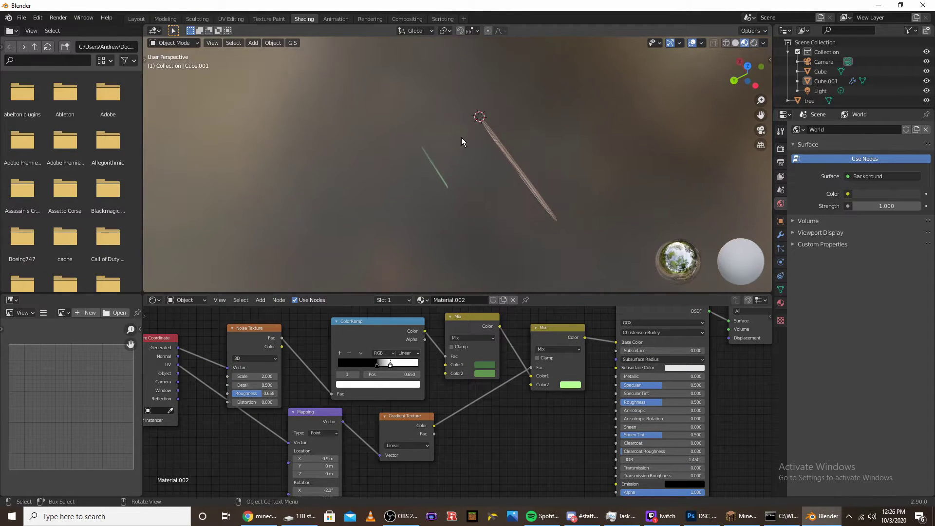
Select the brown stem, switch to the Layout workspace and put the stem into Weight Paint mode.
click(494, 136)
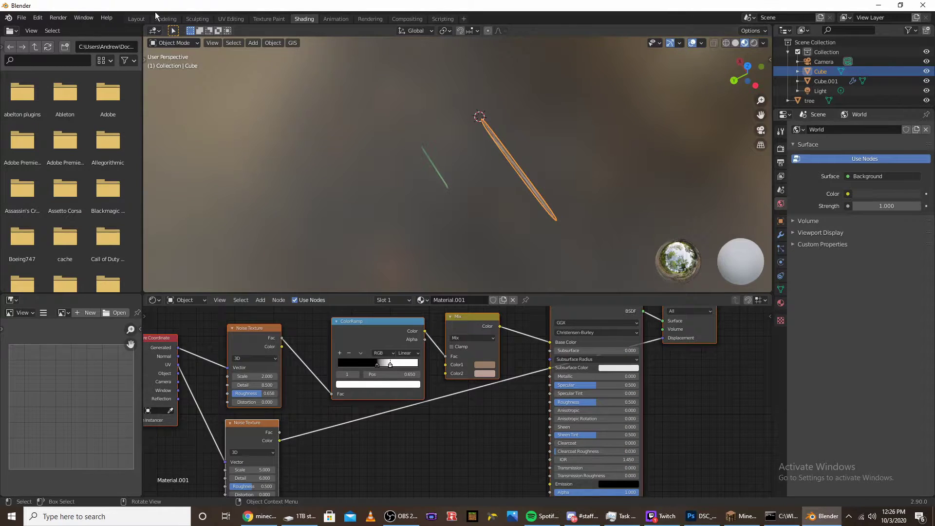
click(136, 19)
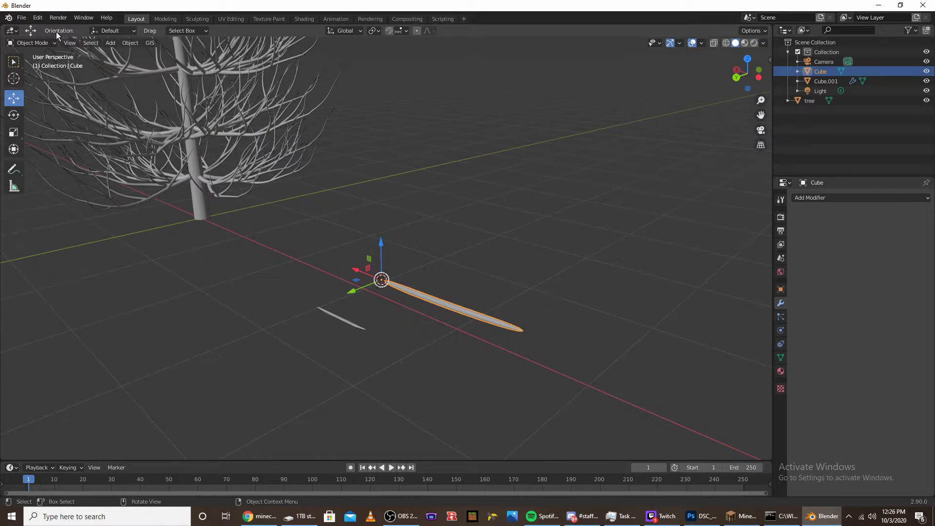
click(31, 43)
click(34, 109)
scroll(470, 210, up, 1)
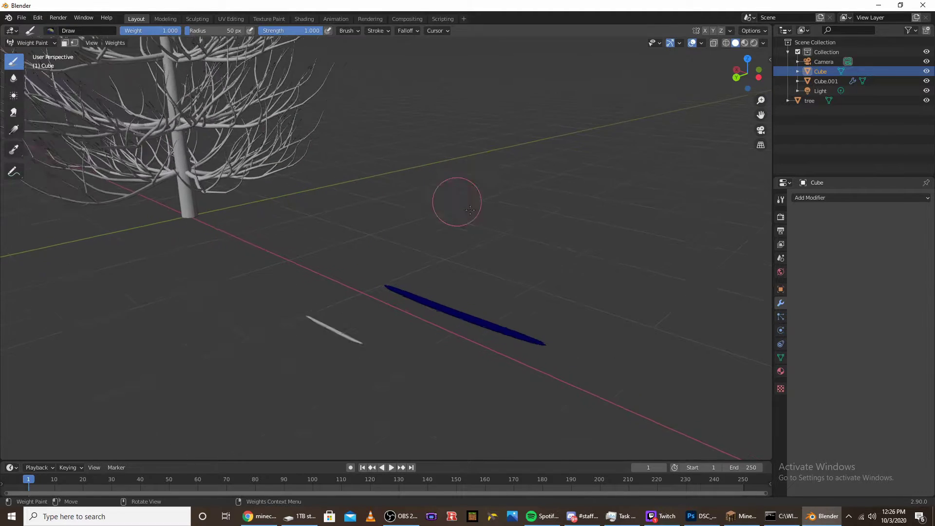
middle_drag(471, 210, 622, 273)
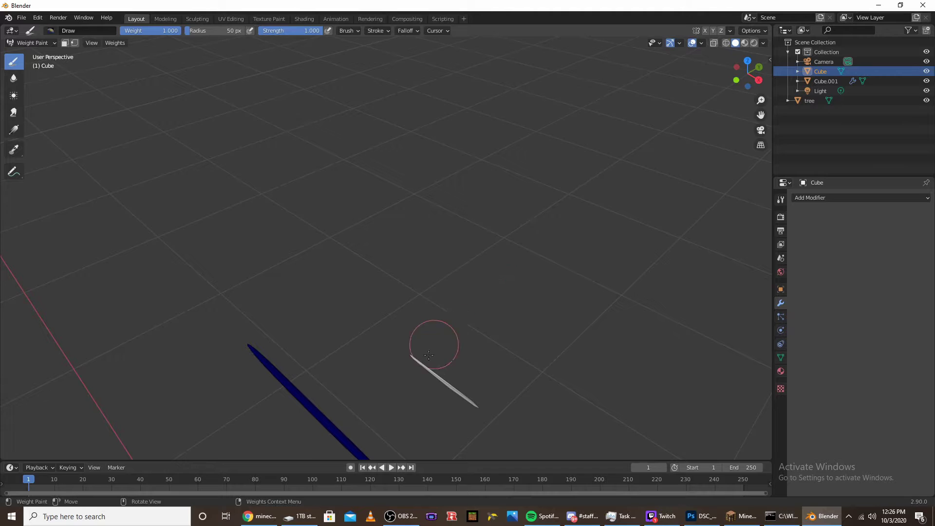
middle_drag(434, 387, 516, 314)
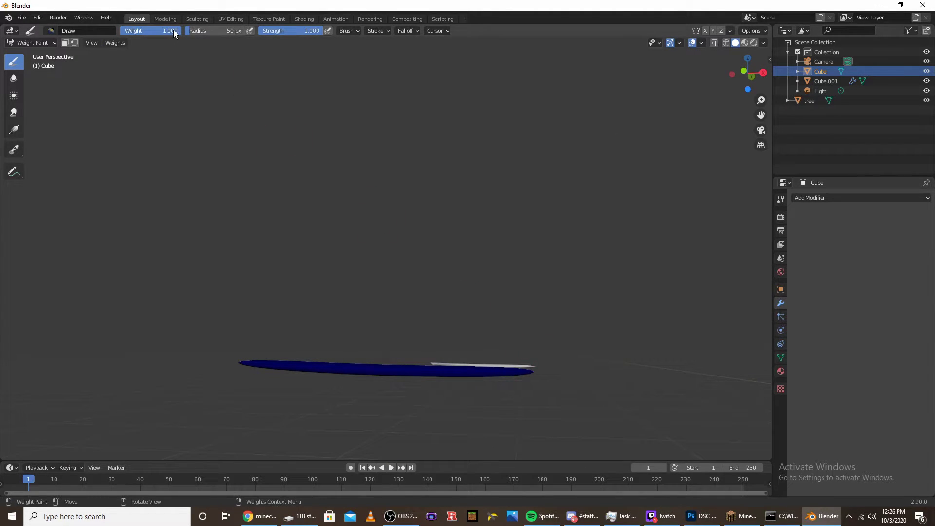
Paint weights over the stem, from its end along its length, with brush weight 1.000 and strength 0.178.
click(151, 31)
key(Return)
drag(314, 31, 269, 31)
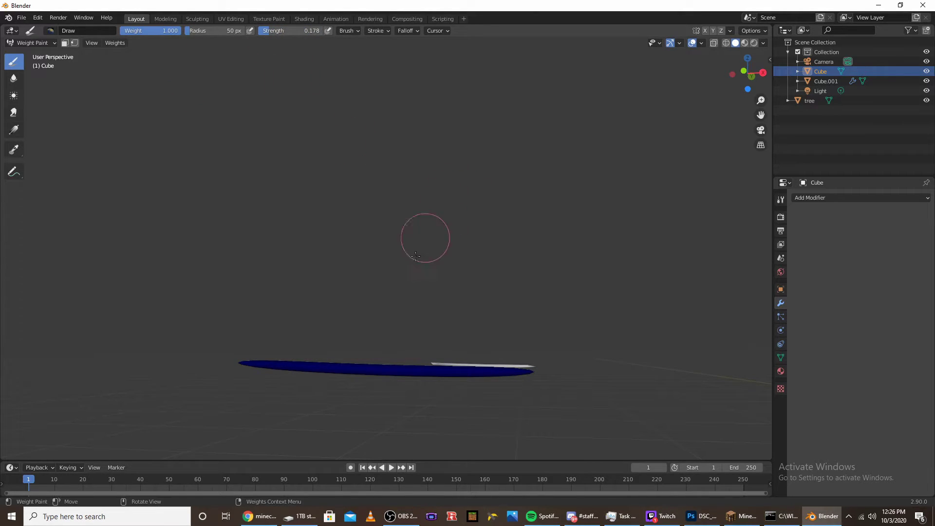
middle_drag(423, 236, 434, 275)
mouse_move(313, 334)
mouse_down()
mouse_move(505, 345)
mouse_move(353, 332)
mouse_up()
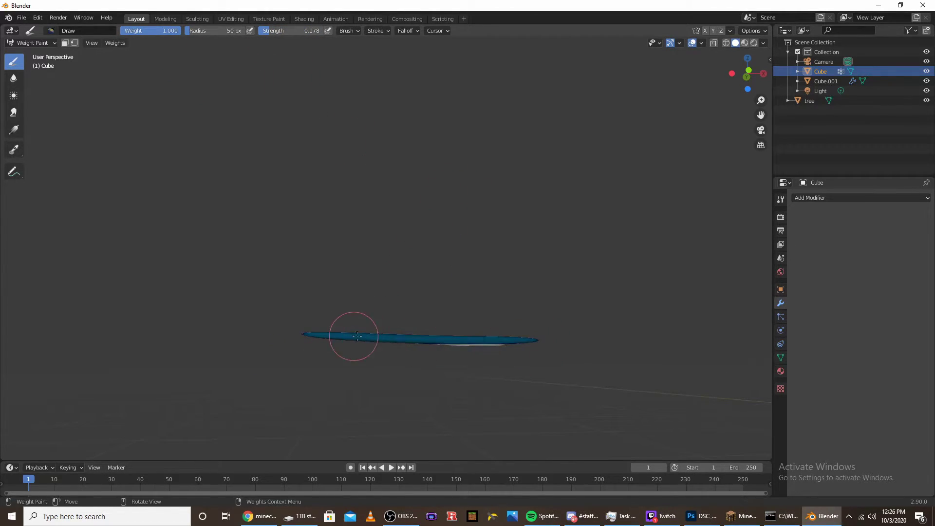
mouse_move(353, 332)
middle_down()
mouse_move(444, 413)
mouse_move(446, 122)
mouse_move(447, 173)
middle_up()
scroll(448, 174, up, 4)
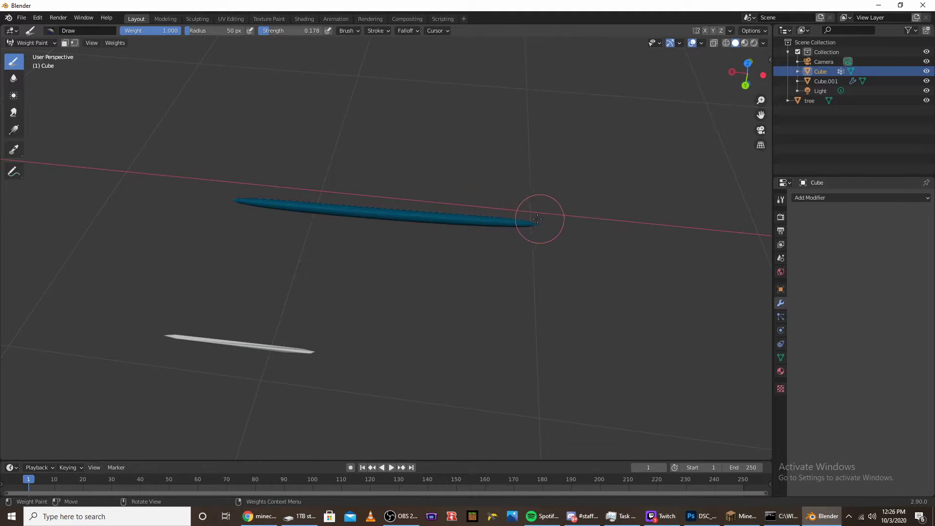
mouse_move(538, 219)
mouse_down()
mouse_move(527, 227)
mouse_move(320, 203)
mouse_move(538, 224)
mouse_move(316, 213)
mouse_move(534, 221)
mouse_move(429, 214)
mouse_up()
Return the stem to Object Mode and add a Hair particle system to it.
click(20, 42)
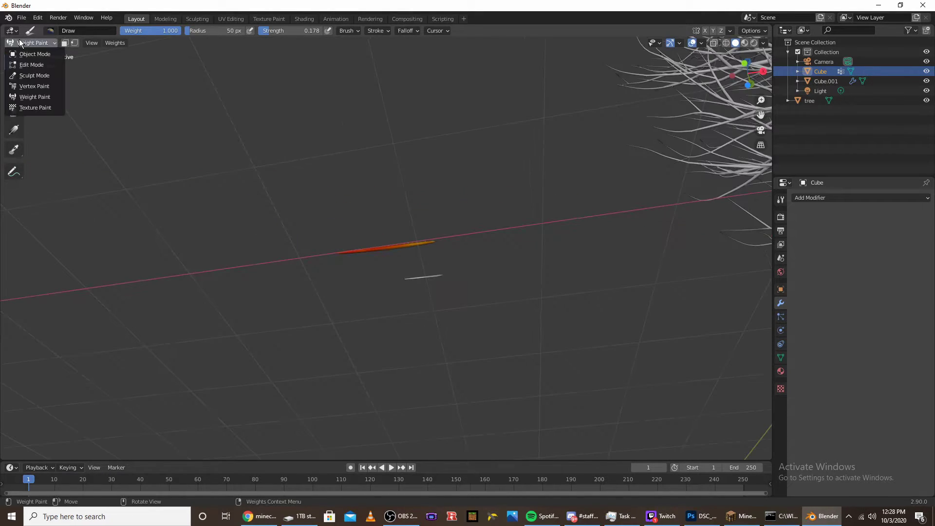
click(41, 52)
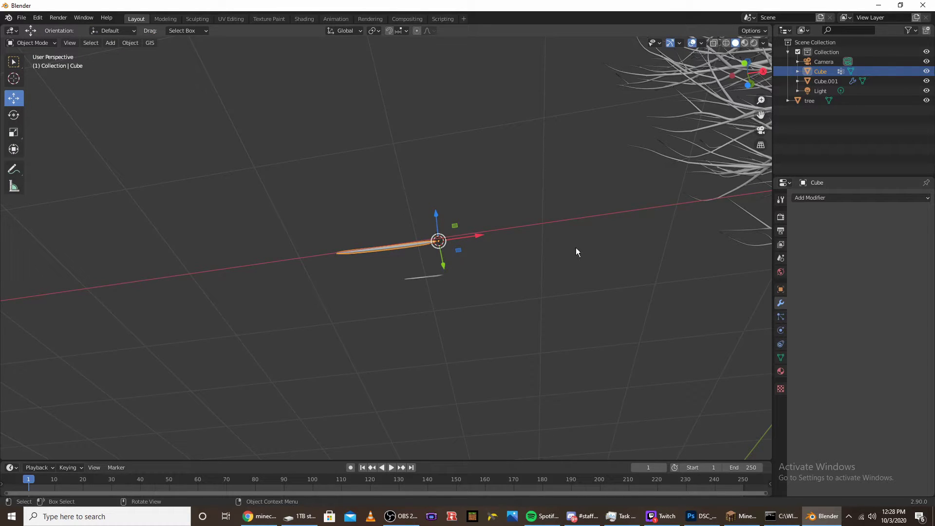
click(781, 316)
click(927, 198)
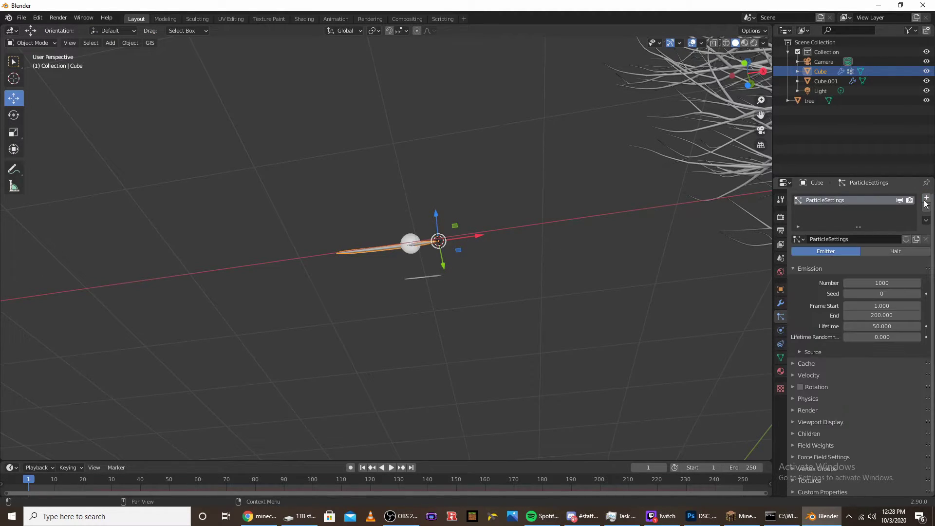
middle_drag(601, 218, 492, 297)
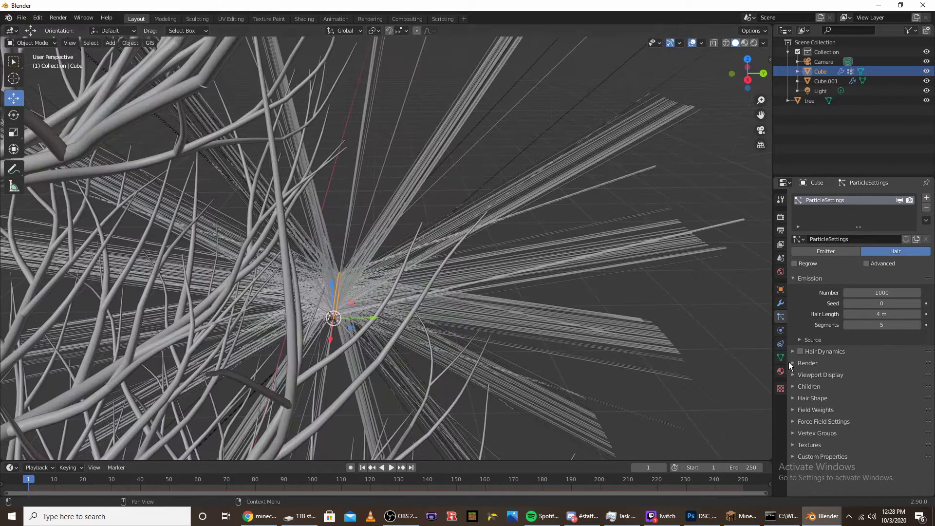
Render the stem's hair particles as Object, with the needle as the Instance Object.
click(797, 363)
scroll(829, 348, down, 3)
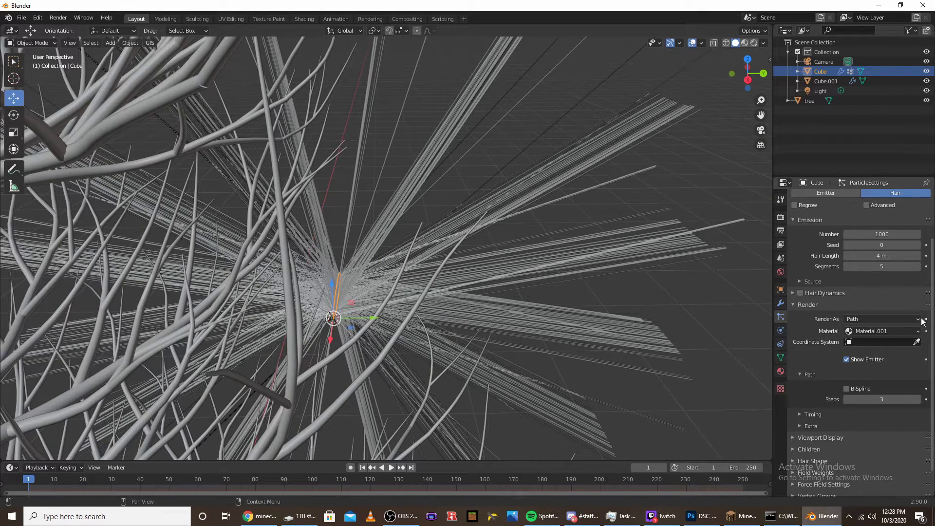
click(917, 320)
click(863, 352)
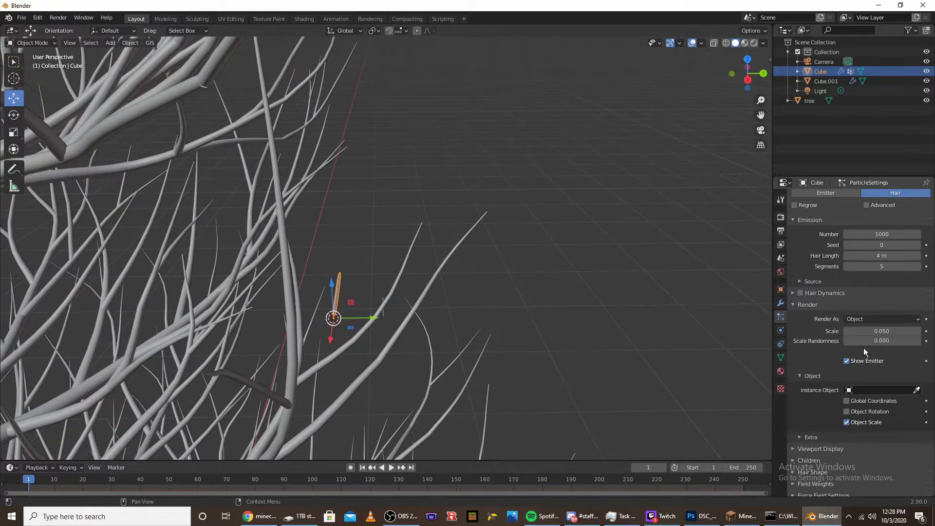
click(918, 388)
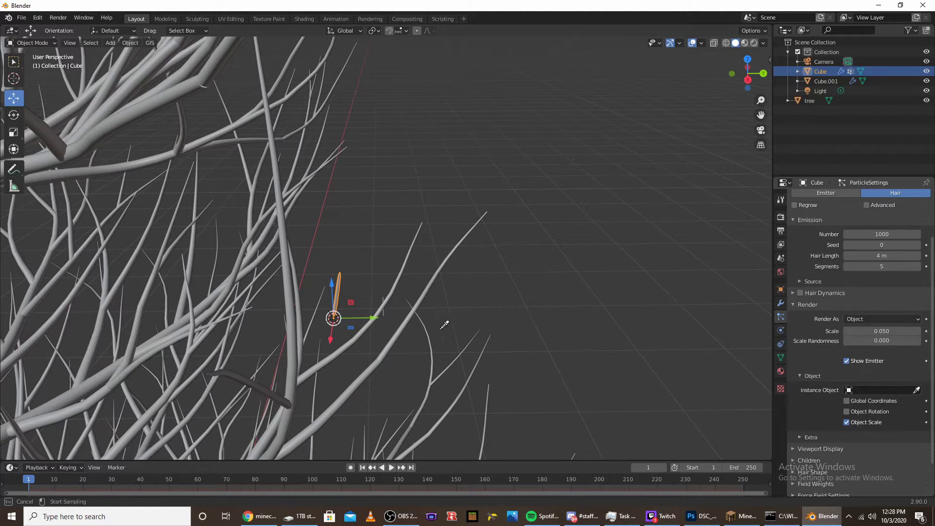
click(385, 314)
Set the render Scale of the stem's needle particles to 0.100.
middle_drag(386, 312, 531, 323)
scroll(414, 310, up, 4)
mouse_move(877, 332)
mouse_down()
mouse_move(906, 331)
mouse_move(886, 335)
mouse_up()
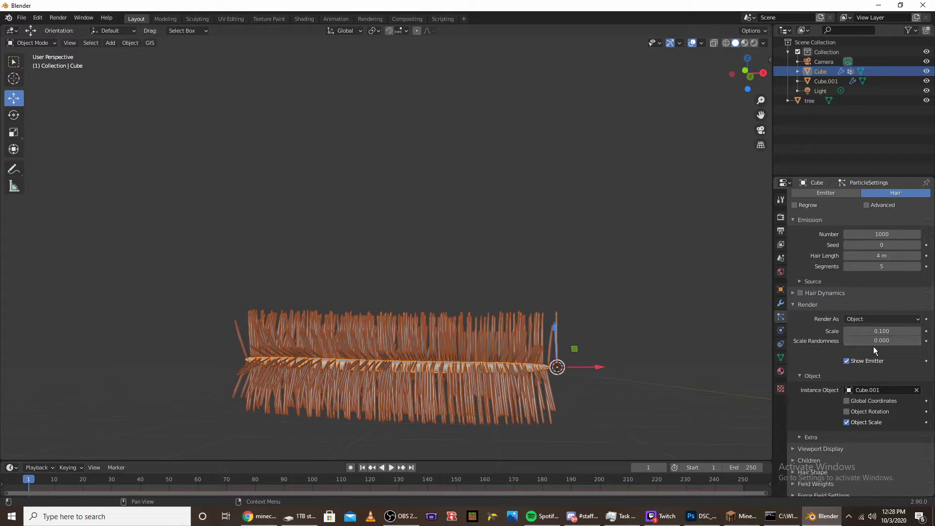
Assign the painted vertex group named Group to the Length of the stem's hair particles.
scroll(873, 346, down, 2)
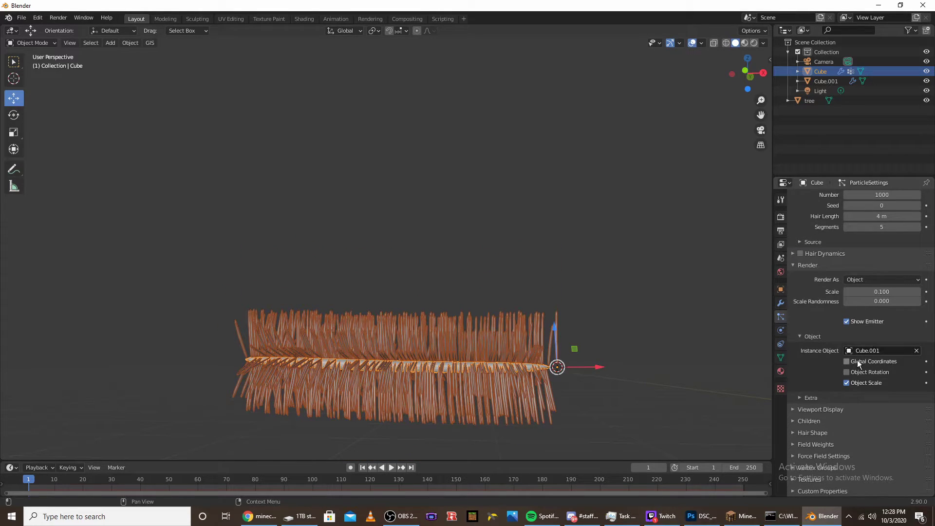
click(795, 463)
scroll(822, 426, down, 5)
click(863, 402)
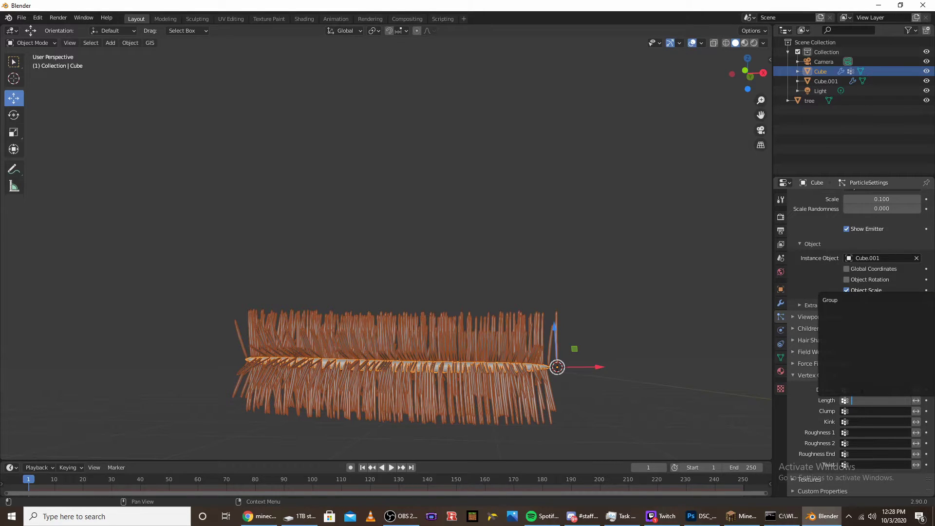
click(846, 298)
Set the needle particles' Scale to 0.130 and Scale Randomness to 1.000.
middle_drag(597, 306, 580, 275)
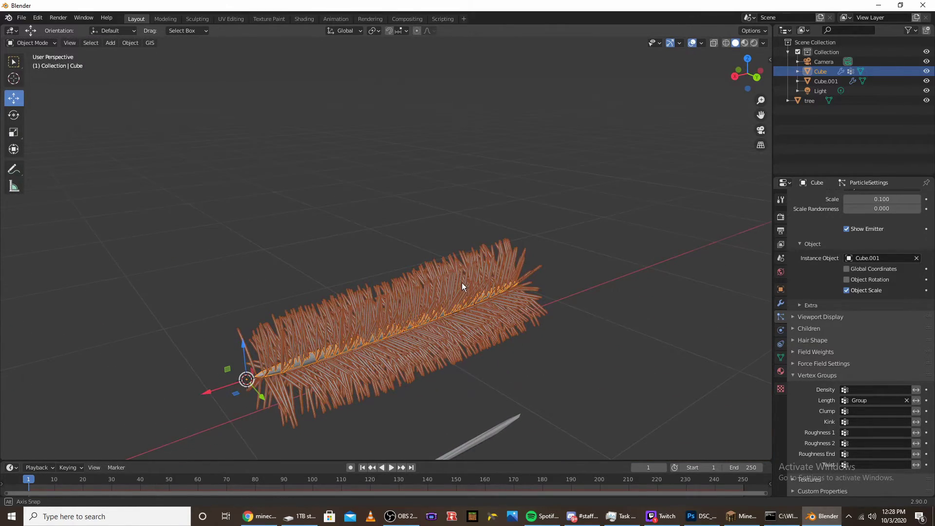
middle_drag(462, 284, 578, 288)
scroll(322, 375, down, 4)
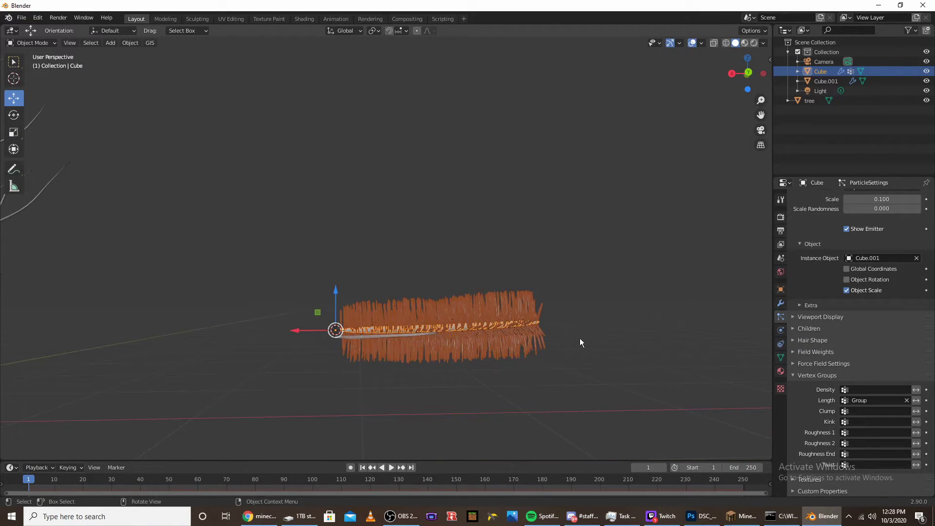
scroll(834, 298, up, 4)
drag(877, 277, 901, 287)
scroll(607, 299, down, 4)
middle_drag(607, 299, 717, 305)
scroll(471, 321, up, 6)
Turn off Even Distribution in the hair's emission source and try different Particles/Face values.
drag(933, 341, 933, 274)
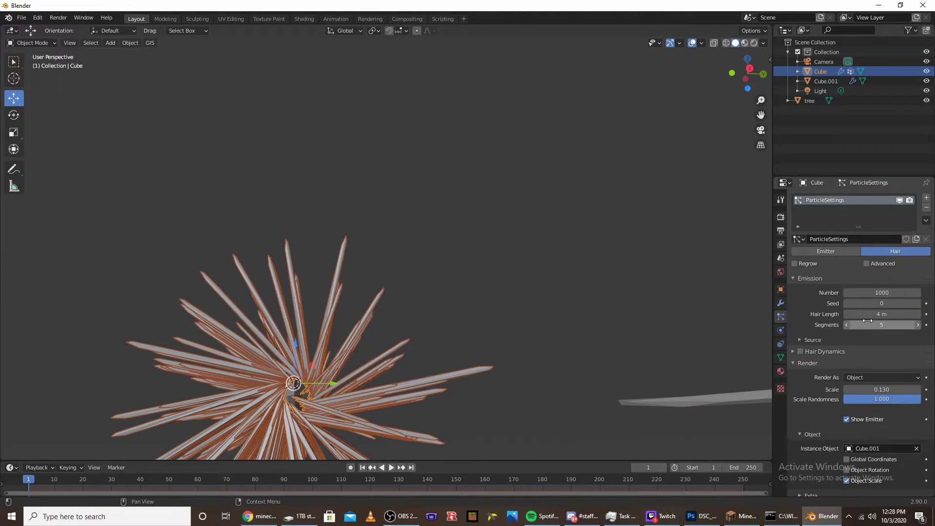
click(803, 340)
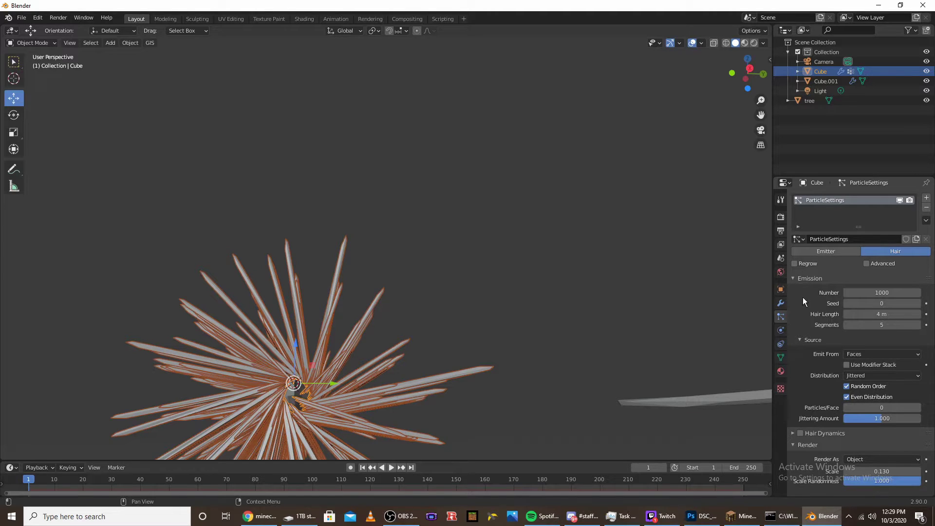
click(849, 397)
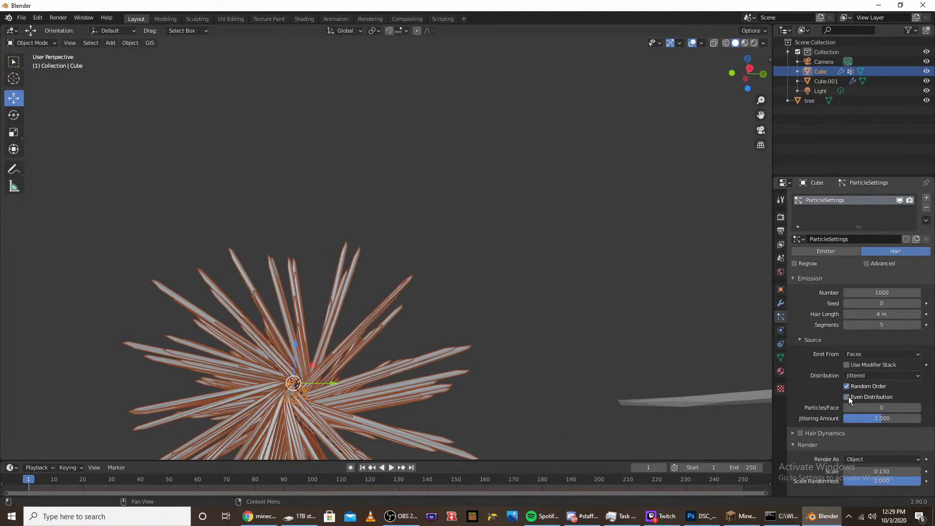
drag(856, 409, 933, 409)
drag(857, 408, 925, 408)
drag(862, 409, 794, 410)
Rotate the single source needle with the Rotate tool to change how the needles lean on the stem.
scroll(294, 358, down, 2)
middle_drag(294, 358, 615, 371)
click(615, 370)
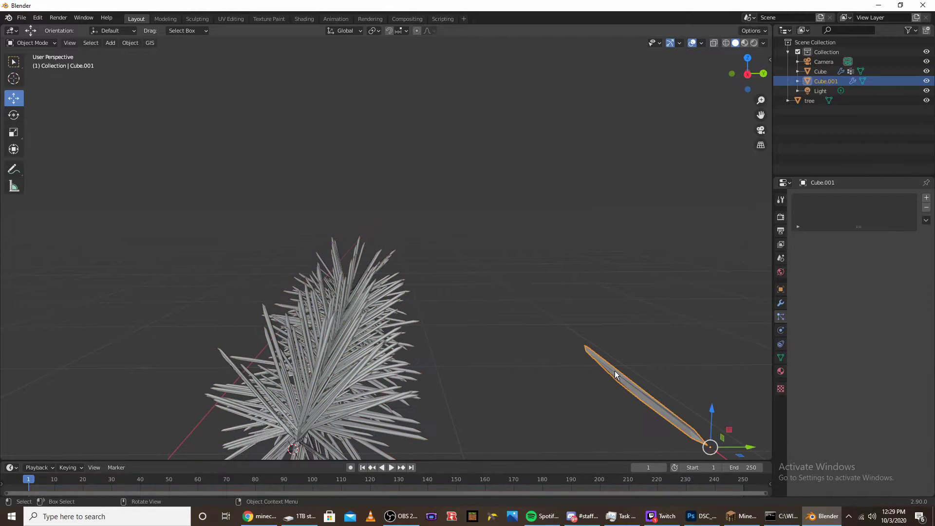
click(14, 117)
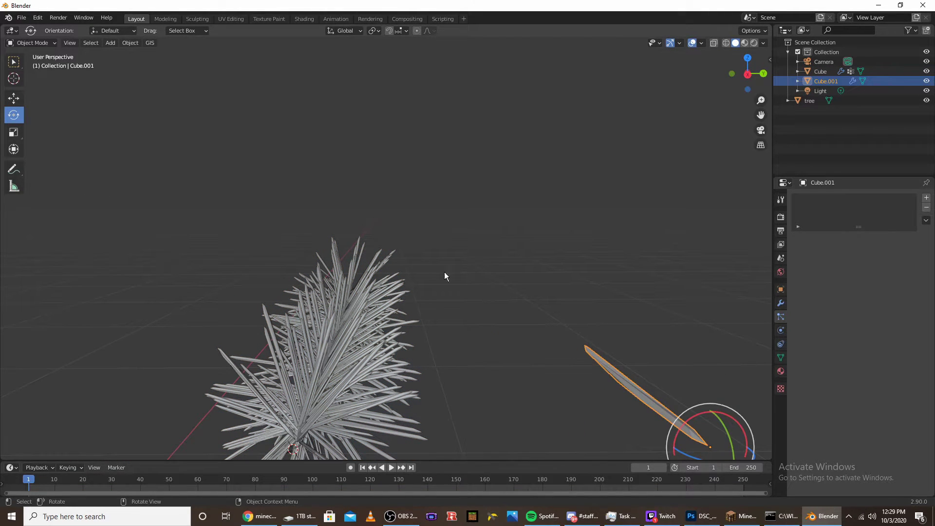
scroll(332, 337, down, 2)
click(332, 337)
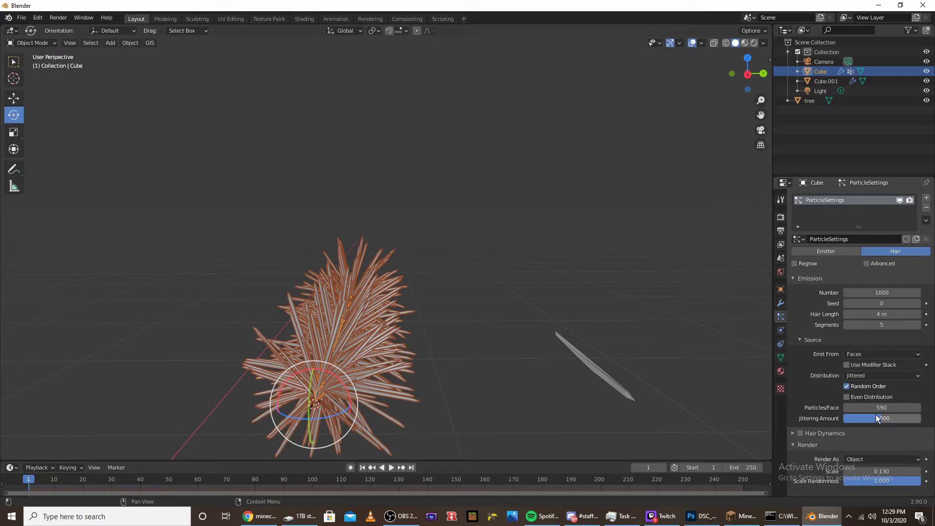
scroll(896, 379, down, 3)
scroll(897, 405, down, 4)
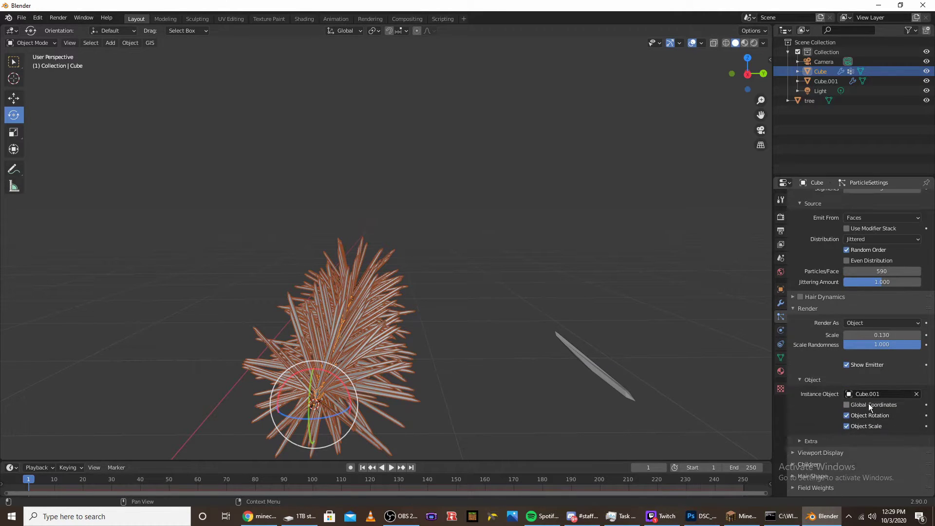
click(589, 373)
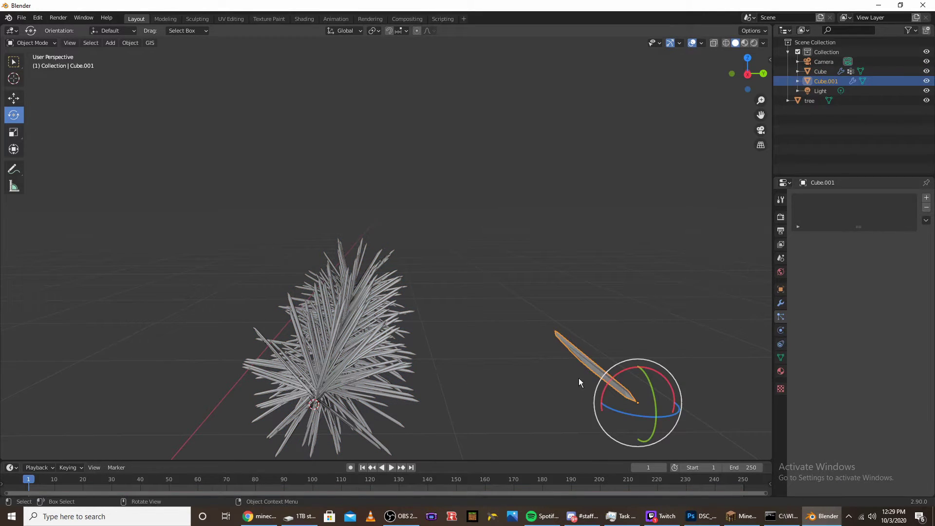
mouse_move(647, 381)
mouse_down()
mouse_move(655, 385)
mouse_move(655, 371)
mouse_move(654, 390)
mouse_move(653, 375)
mouse_up()
middle_drag(653, 375, 482, 294)
drag(487, 311, 466, 283)
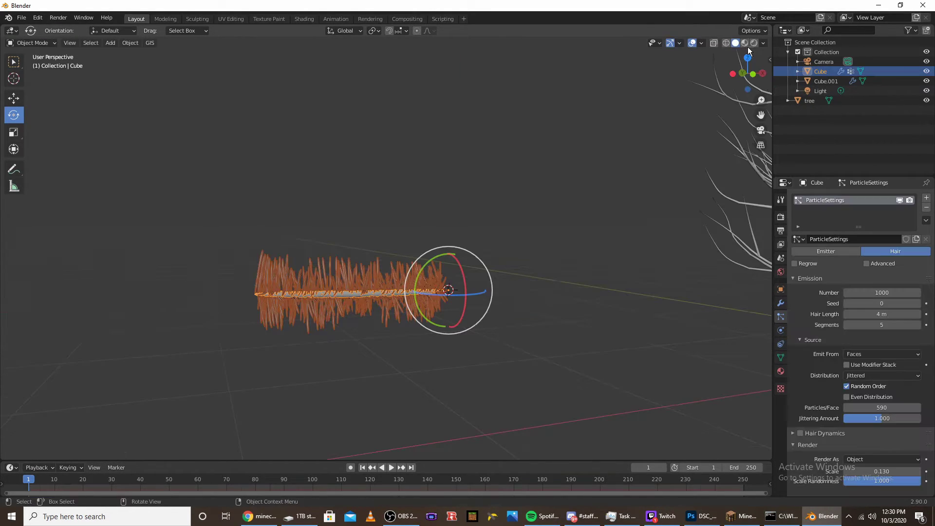
Switch the viewport to Rendered shading and examine the needle-covered stem from different angles.
click(754, 42)
middle_drag(478, 211, 428, 252)
click(417, 226)
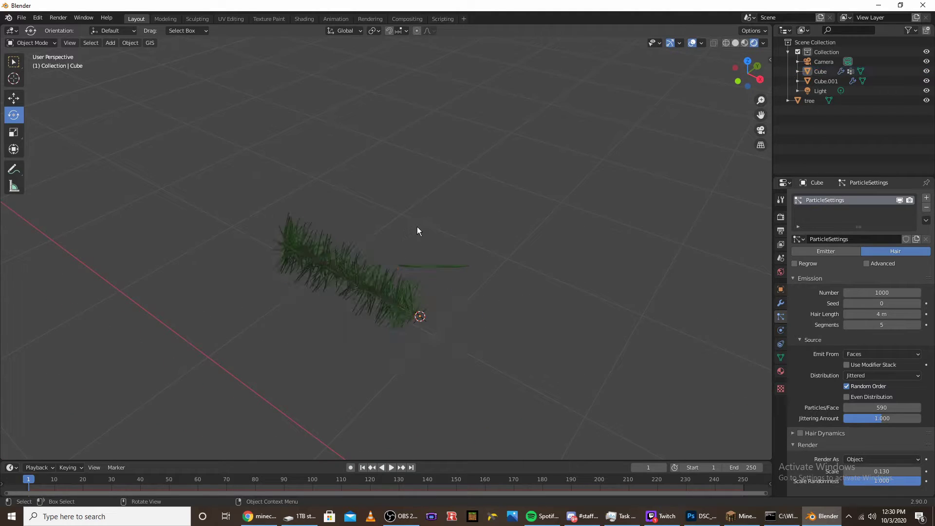
middle_drag(347, 312, 394, 316)
scroll(395, 315, up, 2)
Set the stem's hair particle Number to 815 and the render Scale of its needles to 0.200.
click(394, 316)
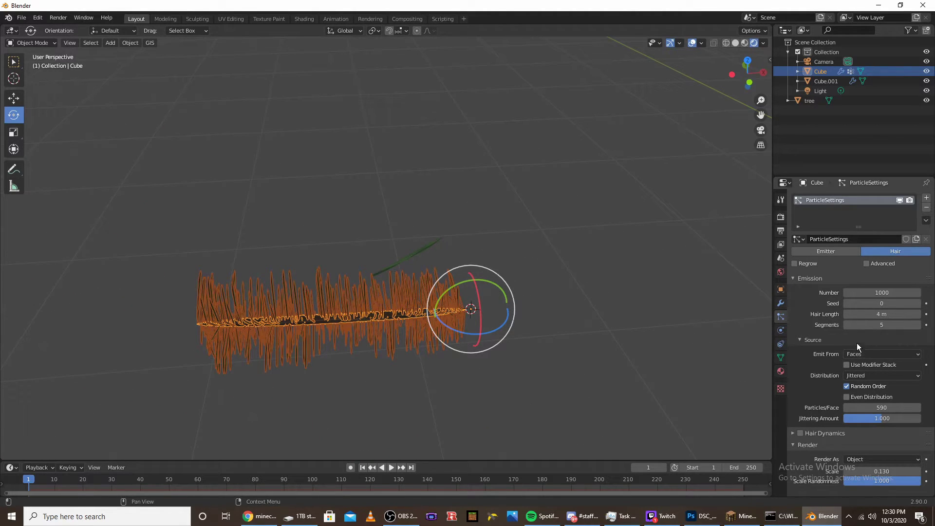
drag(892, 294, 853, 293)
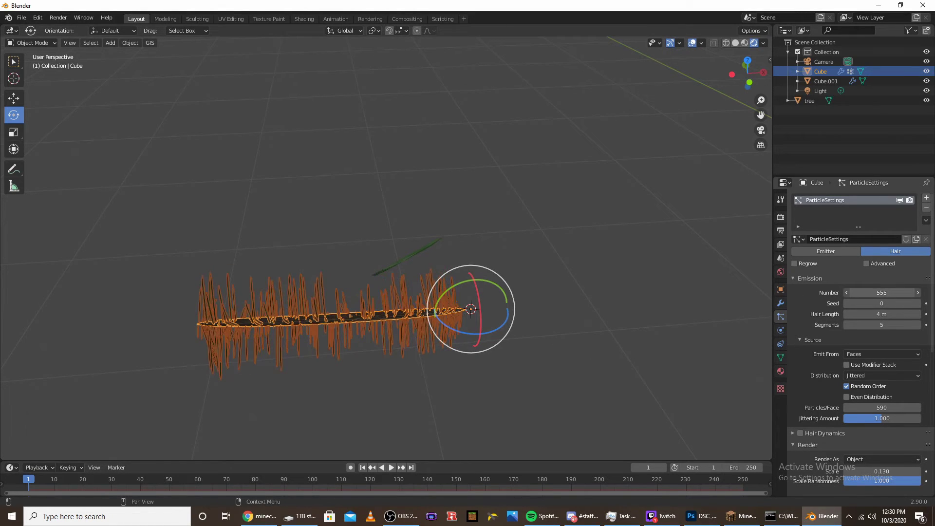
scroll(895, 402, down, 4)
scroll(894, 403, down, 9)
mouse_move(880, 219)
mouse_down()
mouse_move(901, 219)
mouse_move(889, 219)
mouse_up()
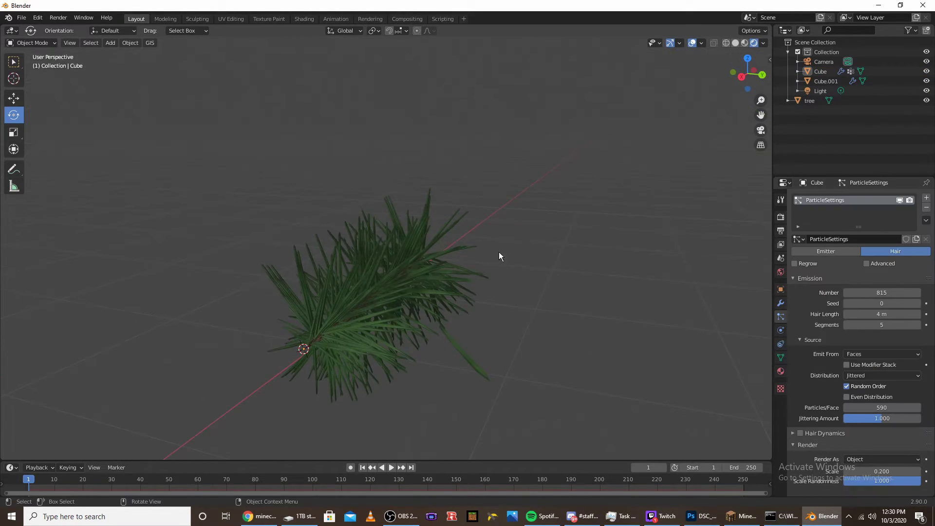
Convert the stem's ParticleSettings modifier into real needle objects and check that they are individually selectable.
click(411, 271)
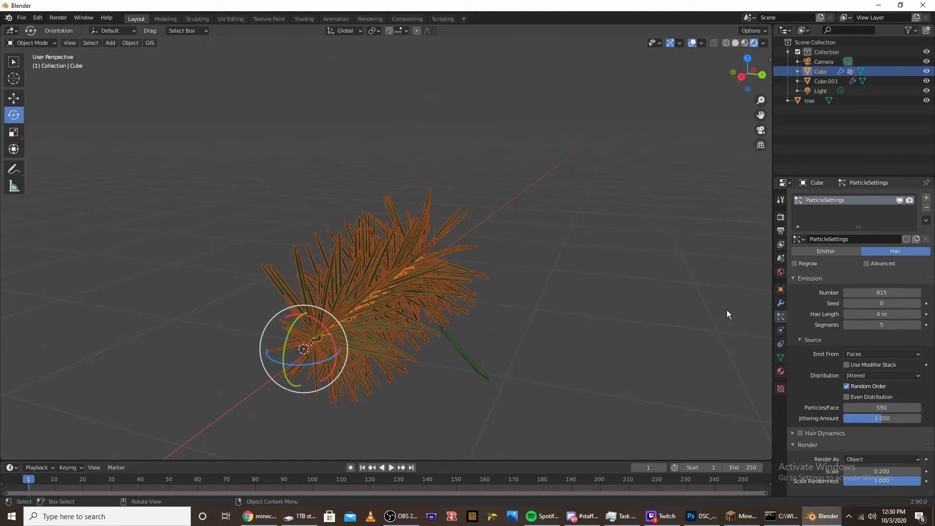
click(781, 303)
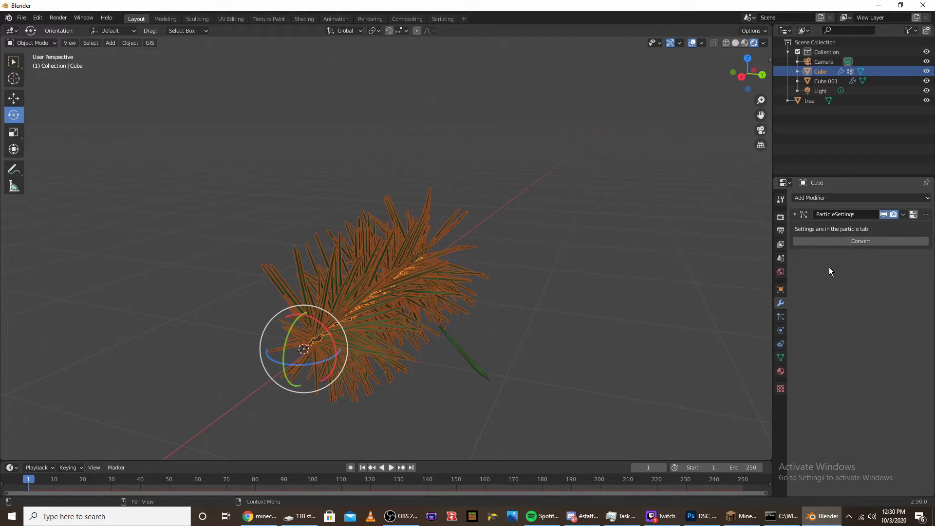
click(850, 241)
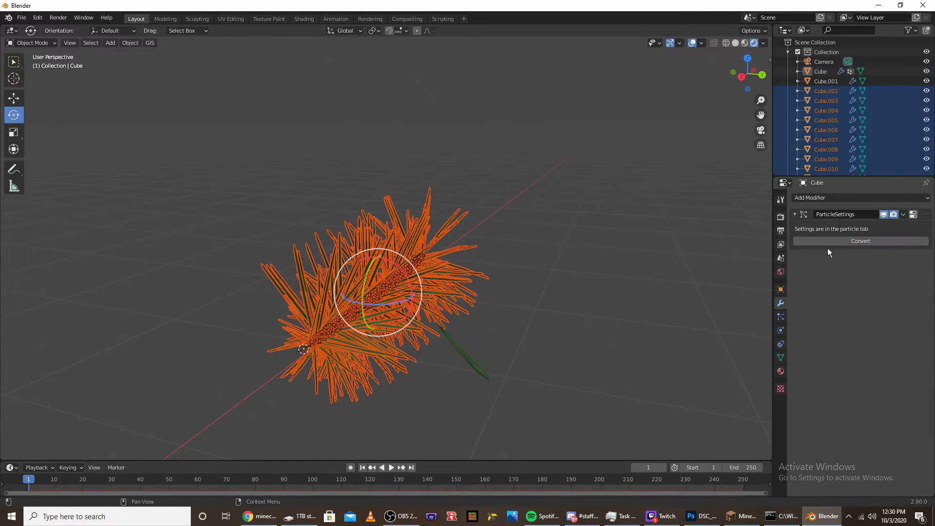
middle_drag(430, 290, 481, 267)
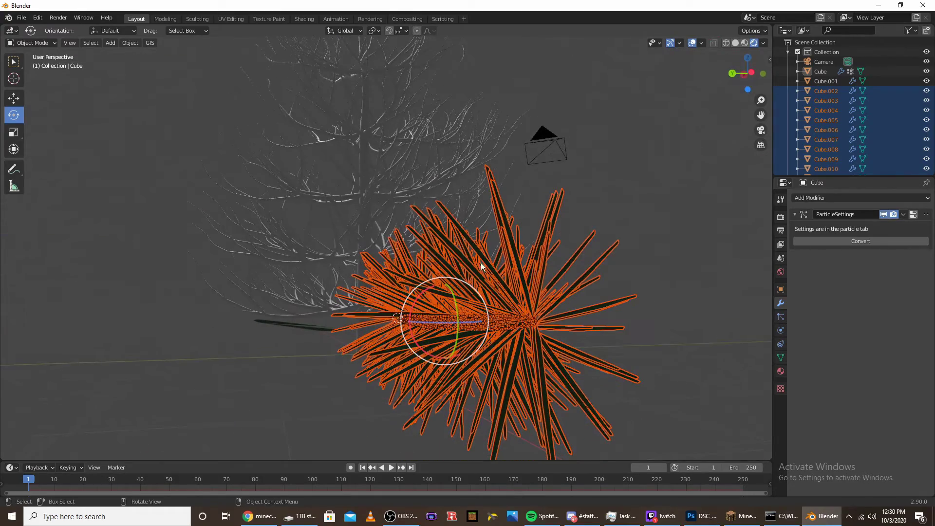
click(528, 319)
scroll(426, 320, down, 3)
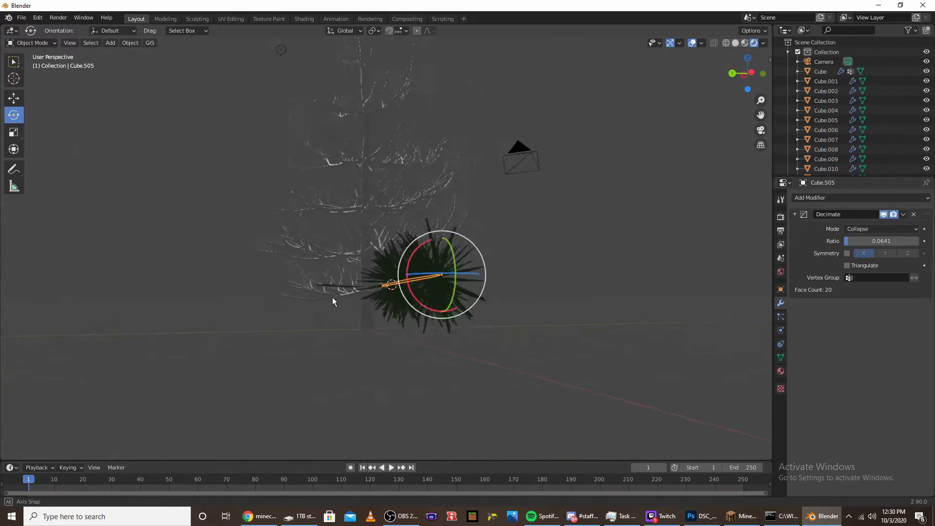
middle_drag(333, 297, 475, 320)
scroll(334, 314, up, 5)
middle_drag(355, 317, 443, 304)
Remove the original particle system from the stem, leaving the converted needle objects in place.
click(365, 255)
scroll(443, 300, down, 5)
middle_drag(381, 341, 416, 344)
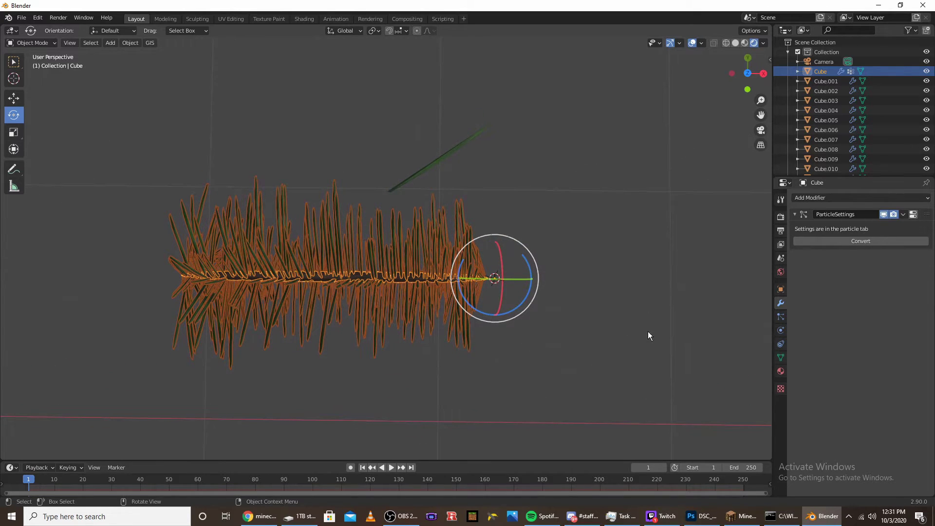
click(781, 317)
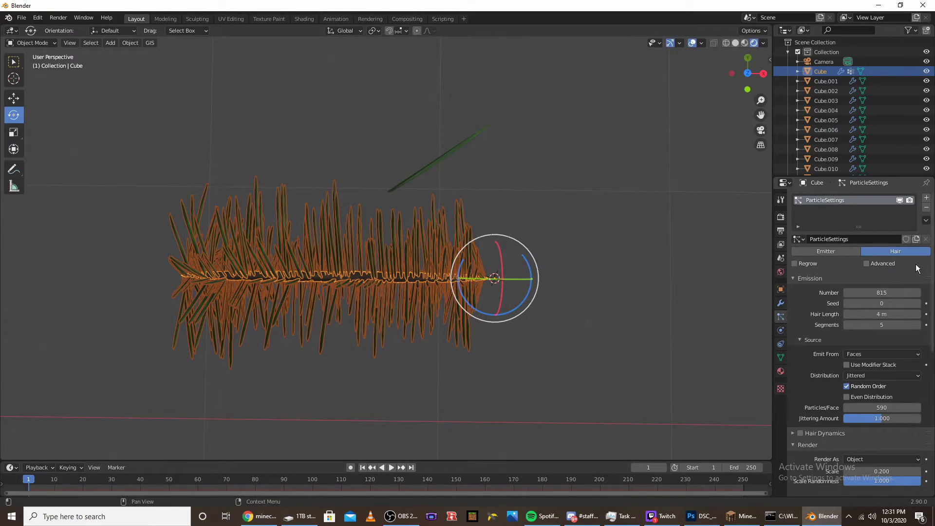
click(927, 207)
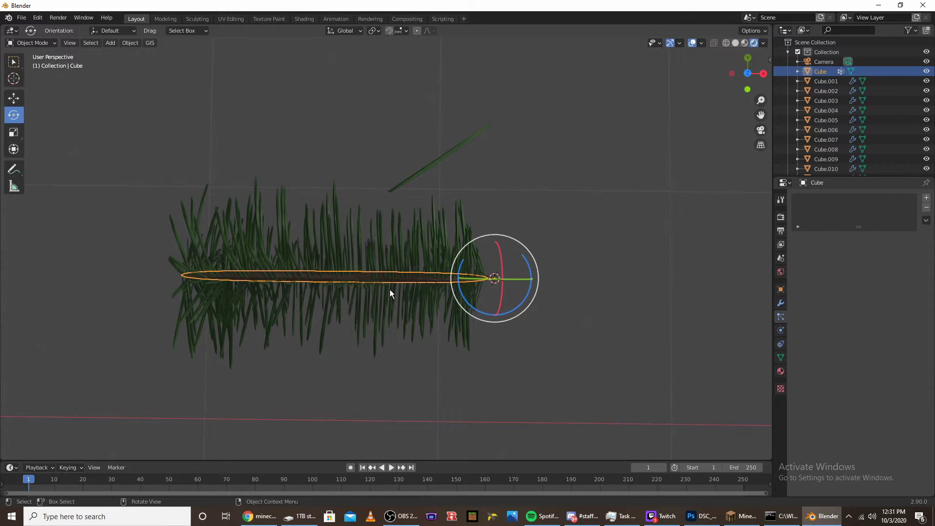
Box-select the stem with all its converted needles and join them into one branch object.
scroll(390, 290, down, 2)
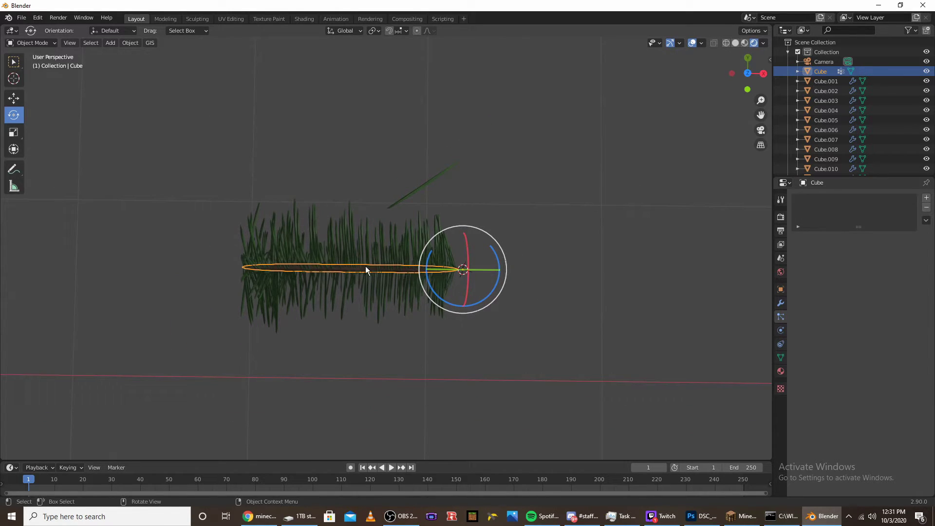
key(b)
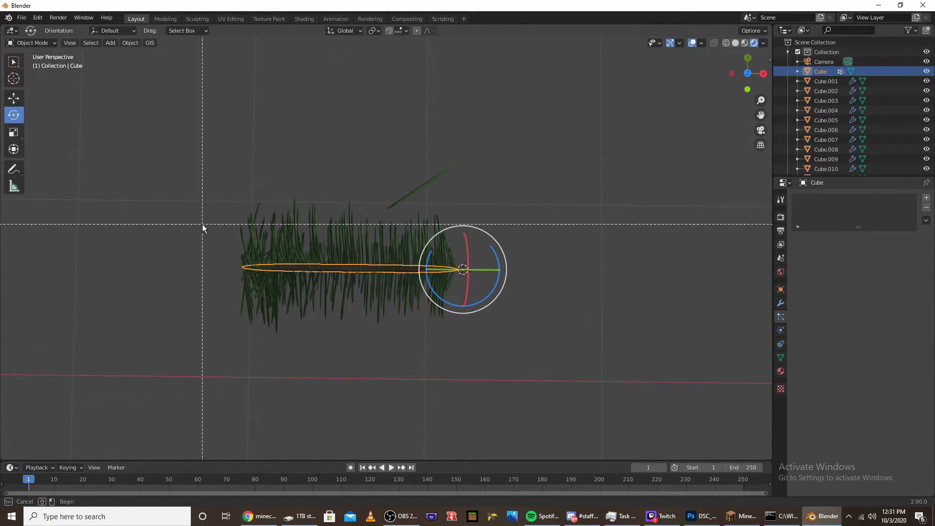
drag(206, 220, 556, 323)
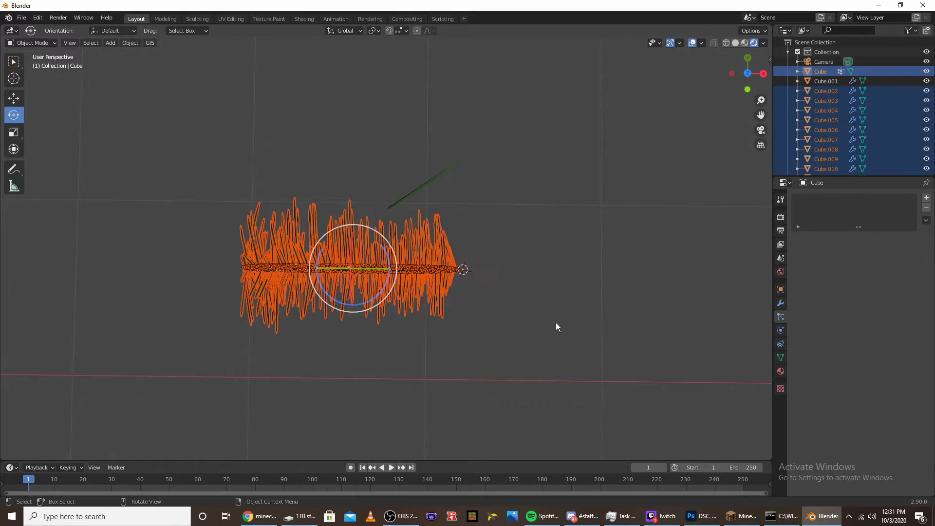
middle_drag(557, 322, 628, 263)
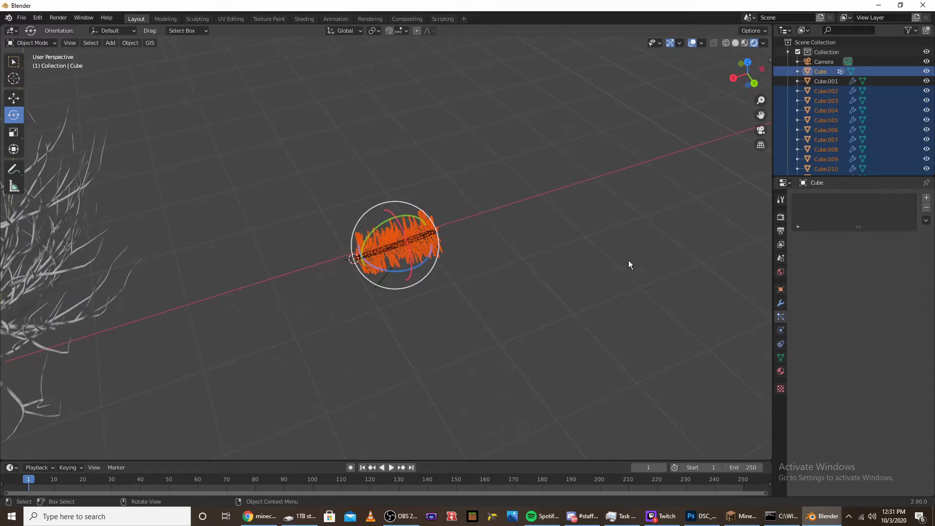
key(ctrl+j)
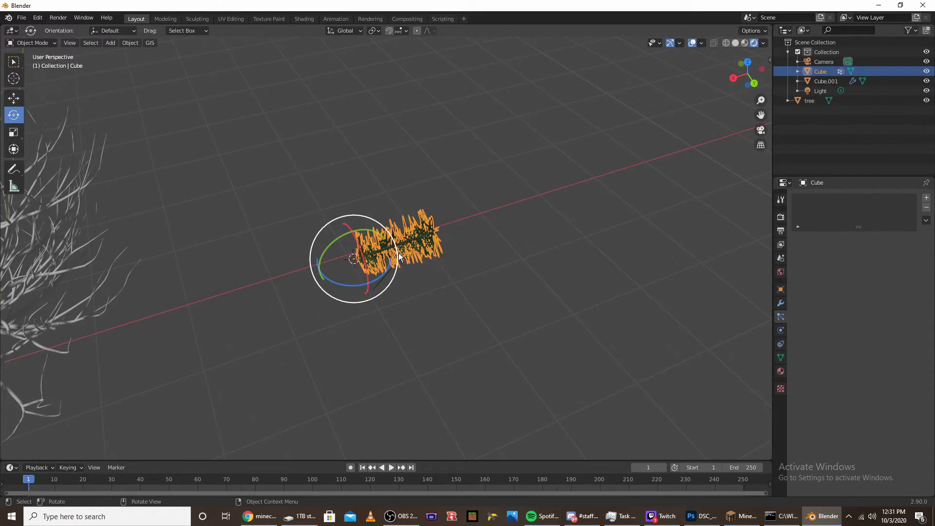
scroll(398, 253, up, 8)
middle_drag(399, 253, 480, 228)
scroll(492, 247, up, 5)
scroll(343, 271, up, 4)
middle_drag(343, 271, 447, 253)
scroll(447, 253, down, 8)
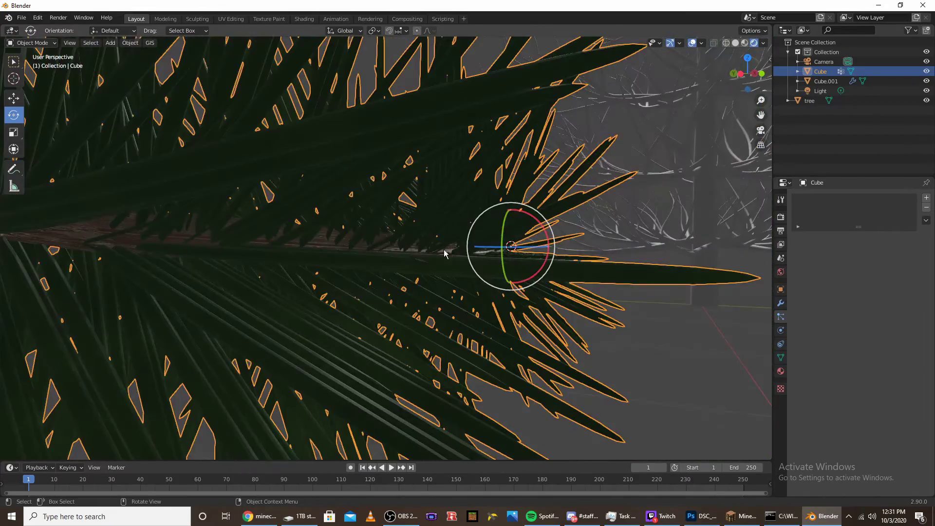
Add a new particle system to the tree object.
shift+middle_drag(642, 197, 586, 219)
click(587, 221)
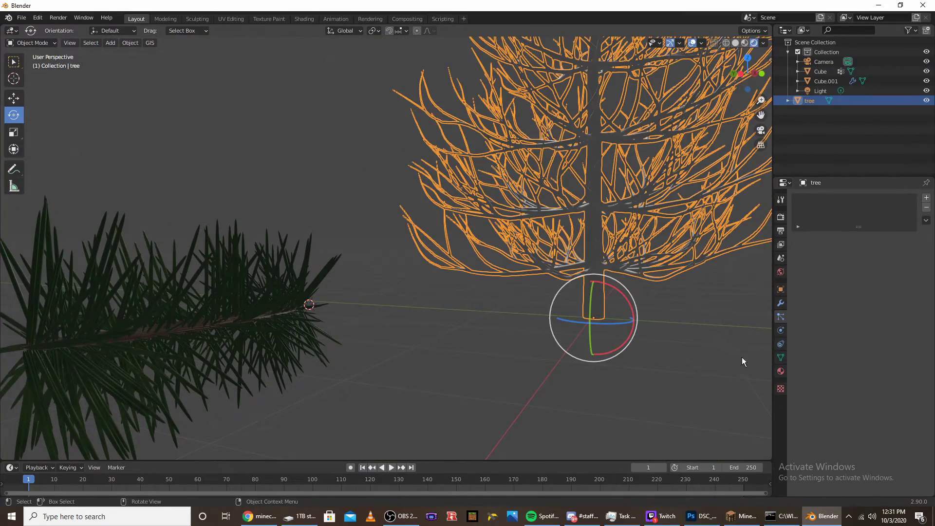
click(926, 197)
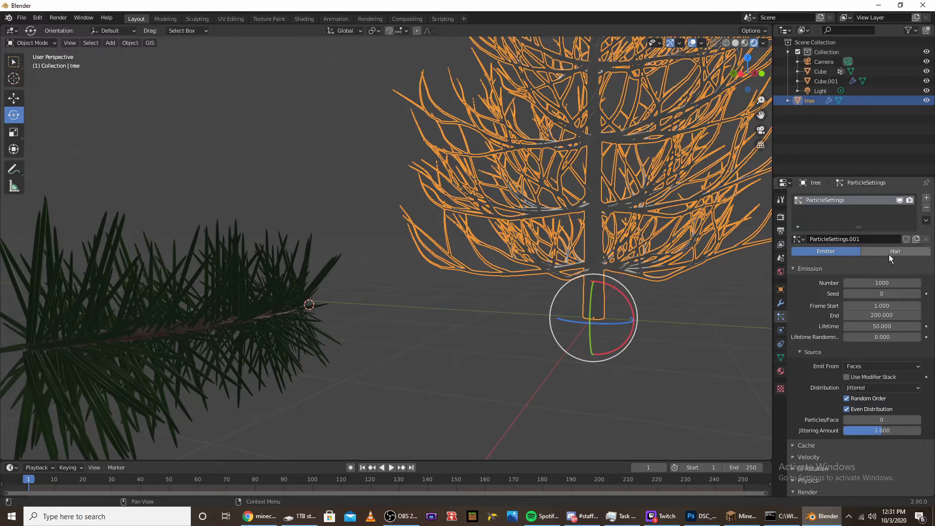
Weight-paint the tree's outer branches from above at weight 1.000 and strength 1.000, leaving the trunk area unpainted.
scroll(475, 230, down, 6)
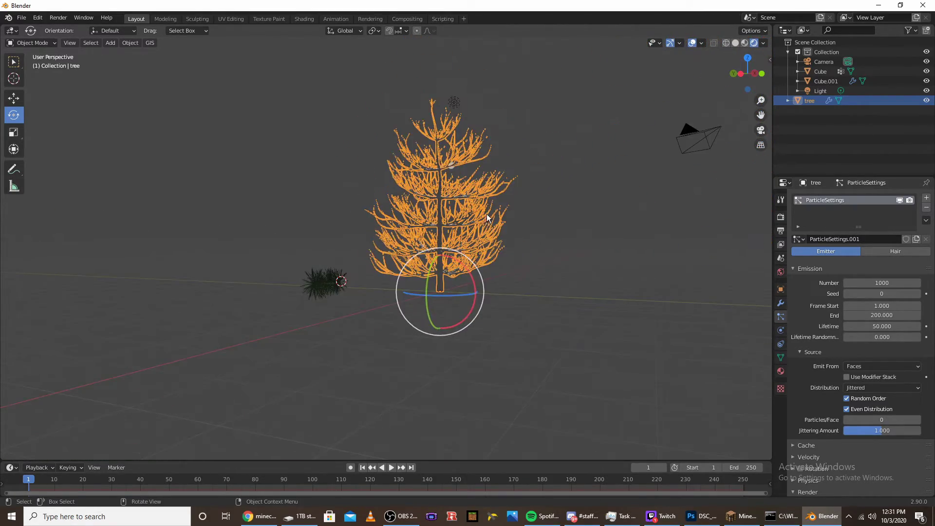
middle_drag(486, 214, 418, 340)
click(30, 42)
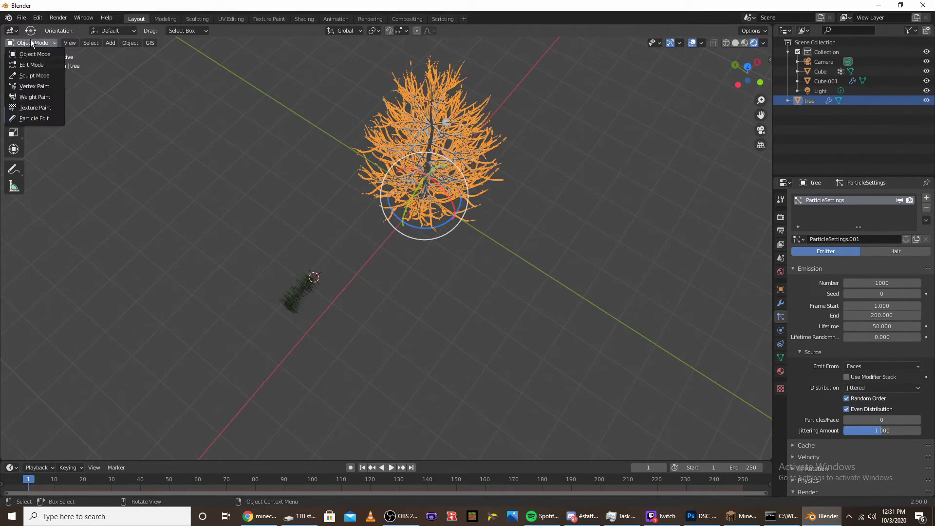
click(30, 97)
scroll(396, 207, up, 5)
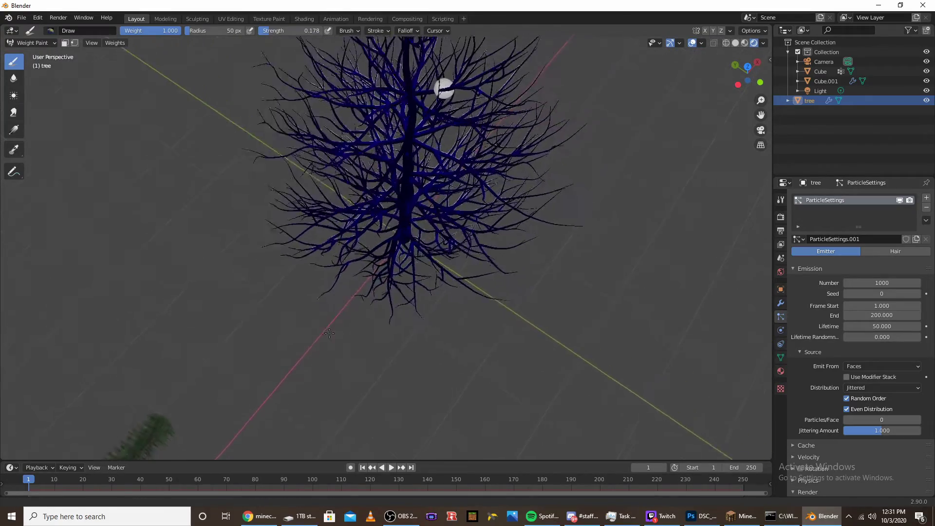
middle_drag(395, 207, 364, 343)
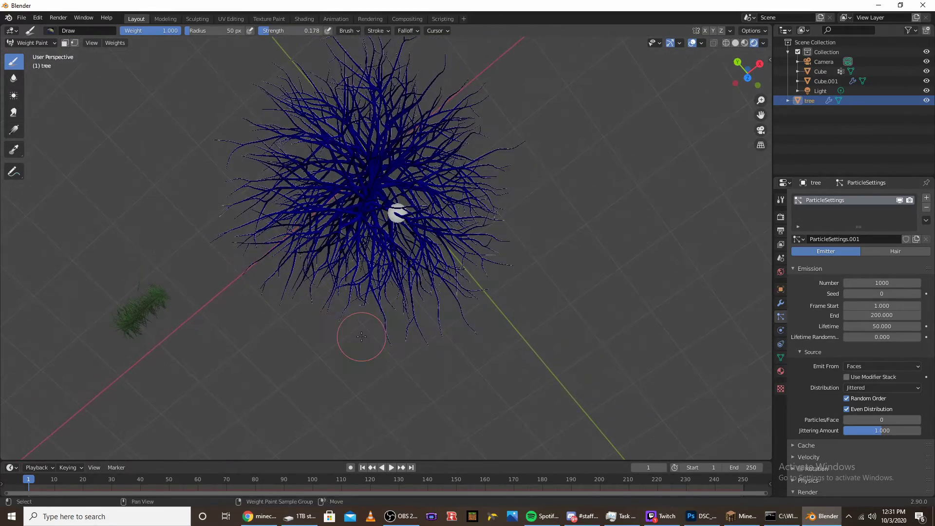
drag(482, 248, 463, 152)
mouse_move(480, 187)
mouse_down()
mouse_move(469, 206)
mouse_move(351, 92)
mouse_move(311, 198)
mouse_move(358, 261)
mouse_move(438, 195)
mouse_move(426, 129)
mouse_move(395, 59)
mouse_up()
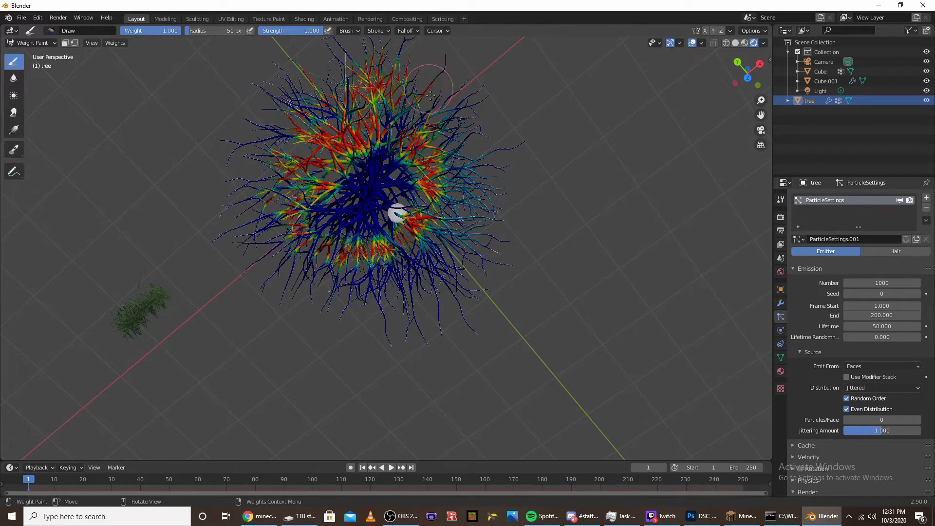
mouse_move(500, 149)
mouse_down()
mouse_move(446, 272)
mouse_move(220, 211)
mouse_up()
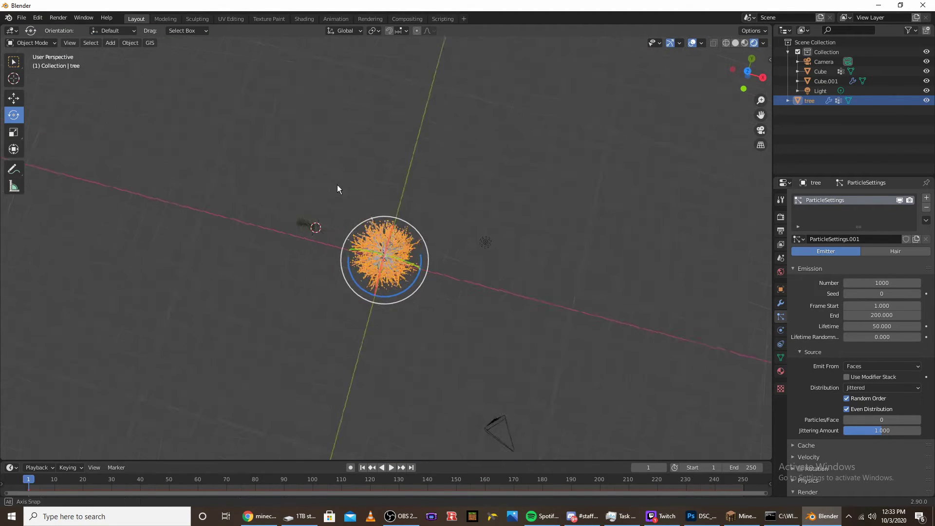
Assign the painted vertex group named Group to the Density of the tree's particle system.
scroll(857, 319, down, 10)
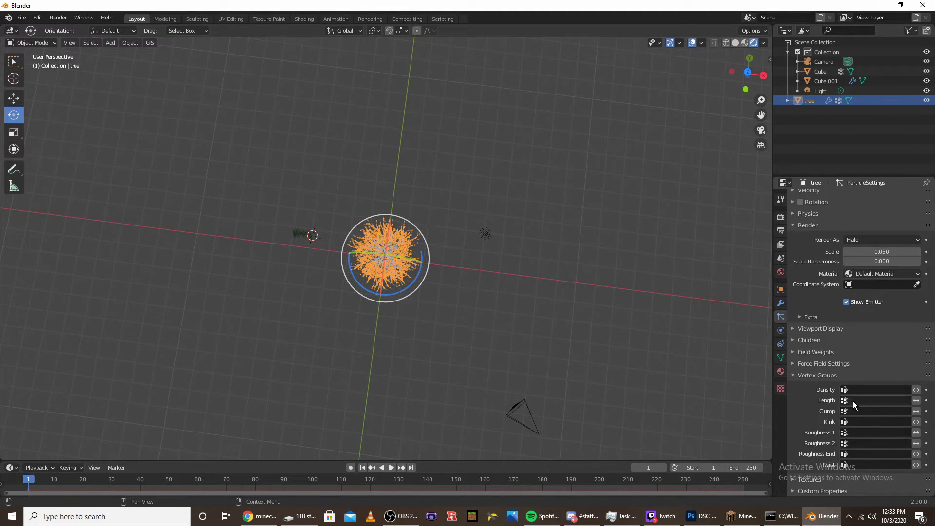
click(855, 390)
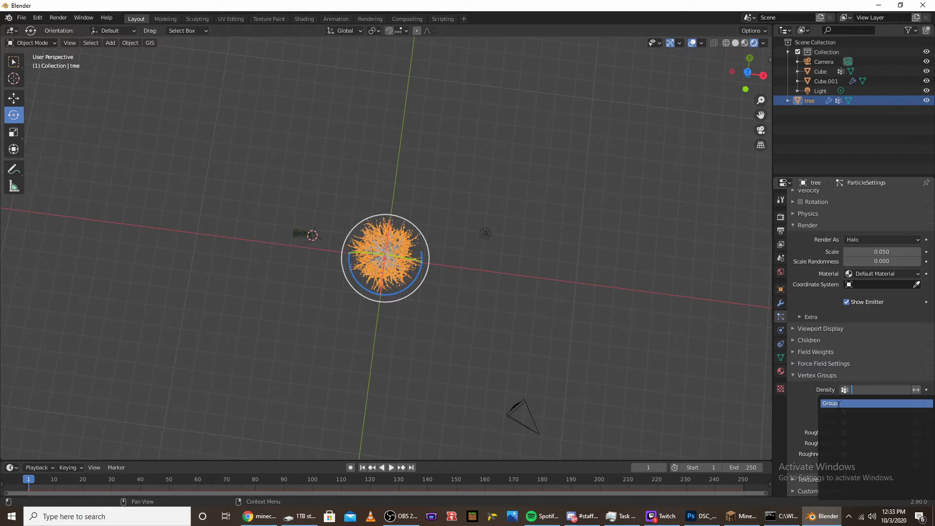
click(858, 404)
scroll(524, 334, up, 1)
scroll(524, 334, up, 3)
scroll(833, 315, up, 2)
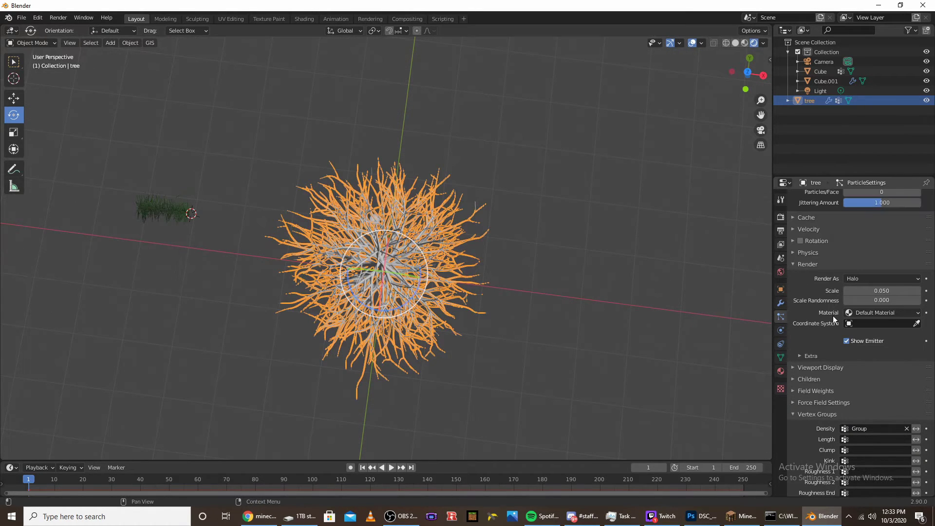
Render the tree's particles as Object with the needle branch as instance object, and set the particle number to 50.
middle_drag(515, 317, 364, 443)
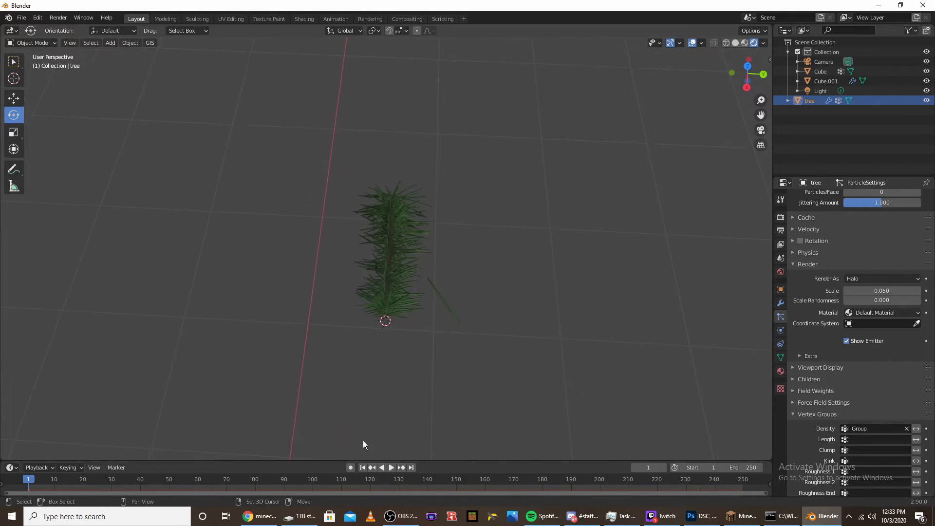
click(864, 281)
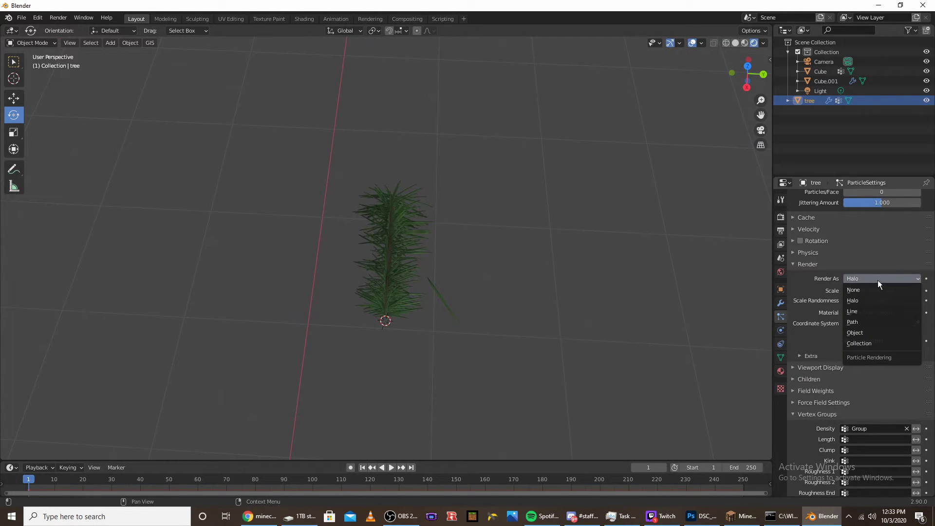
click(860, 332)
click(917, 350)
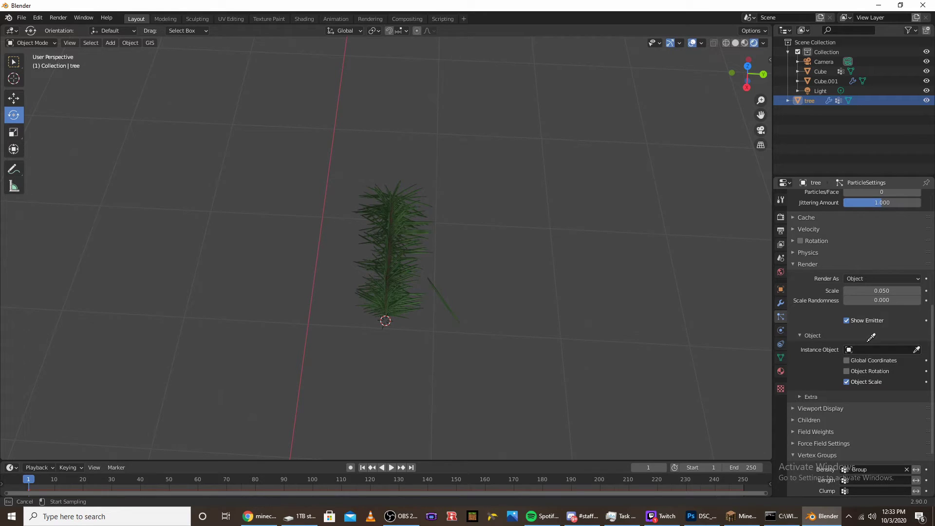
click(402, 245)
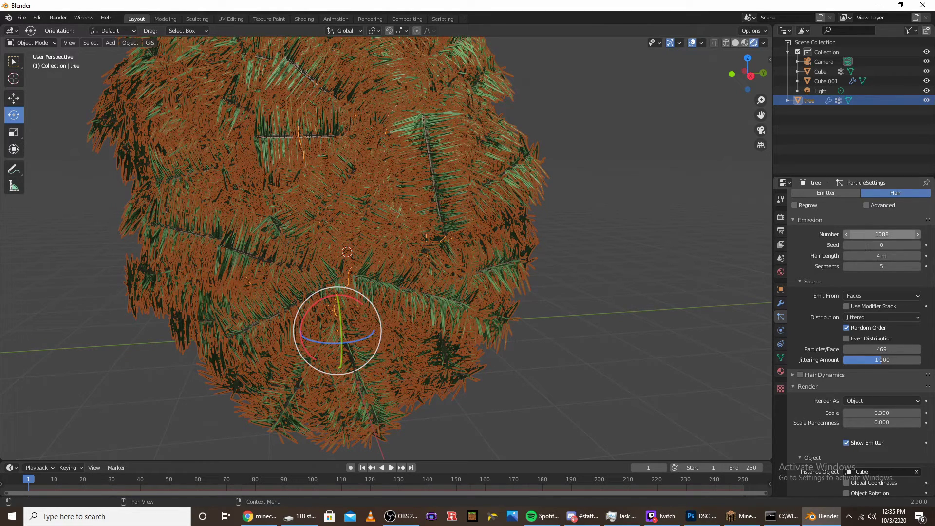
key(Return)
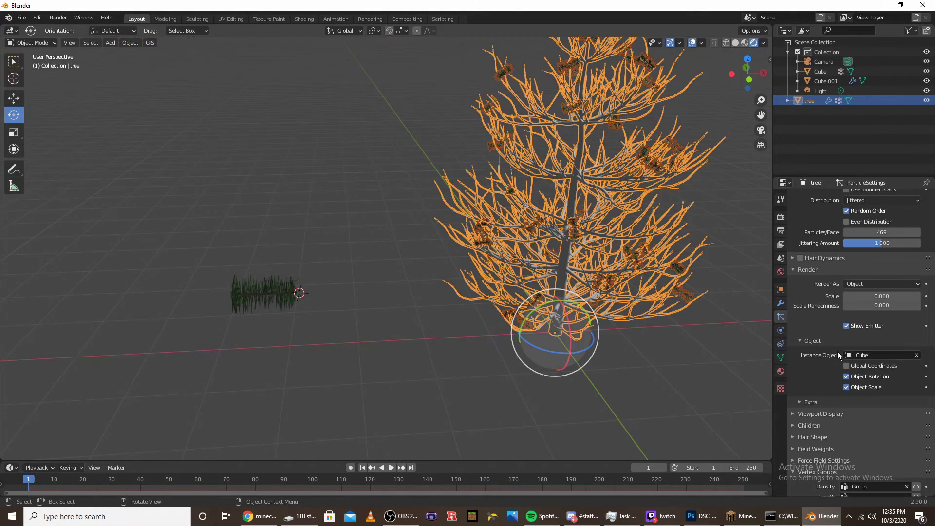
Freely rotate the standalone needle branch with the trackball by about -77.3° and -95.7° to reorient the scattered instances.
middle_drag(663, 326, 857, 382)
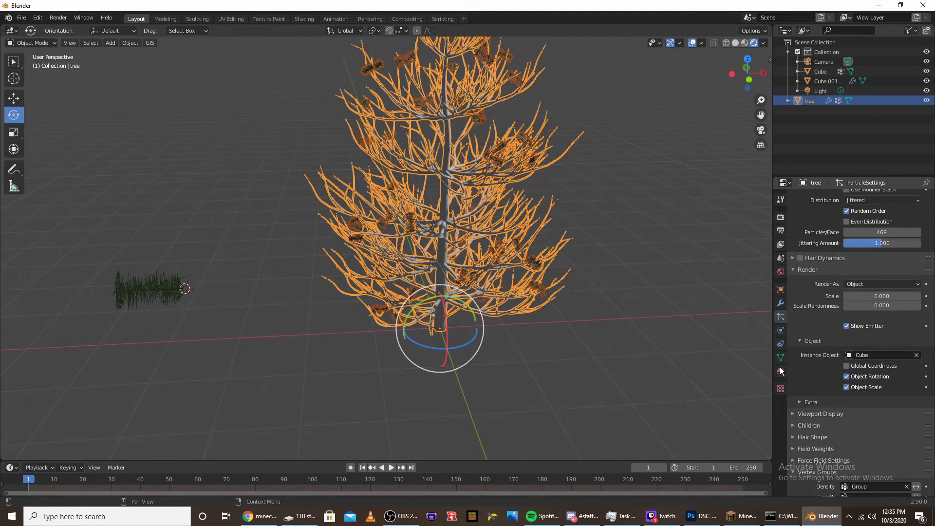
click(184, 288)
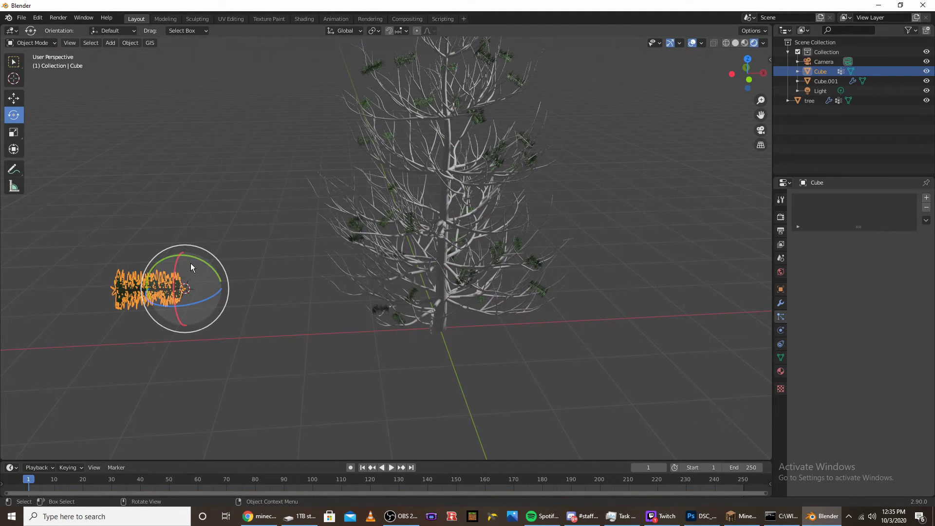
drag(191, 264, 163, 195)
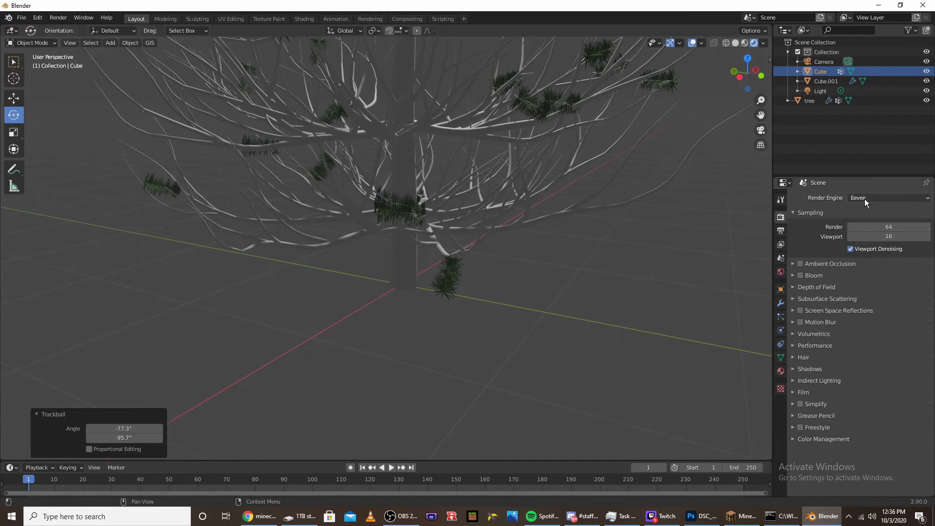
Change the scene's render engine to Cycles and deselect the branch.
click(865, 199)
click(860, 230)
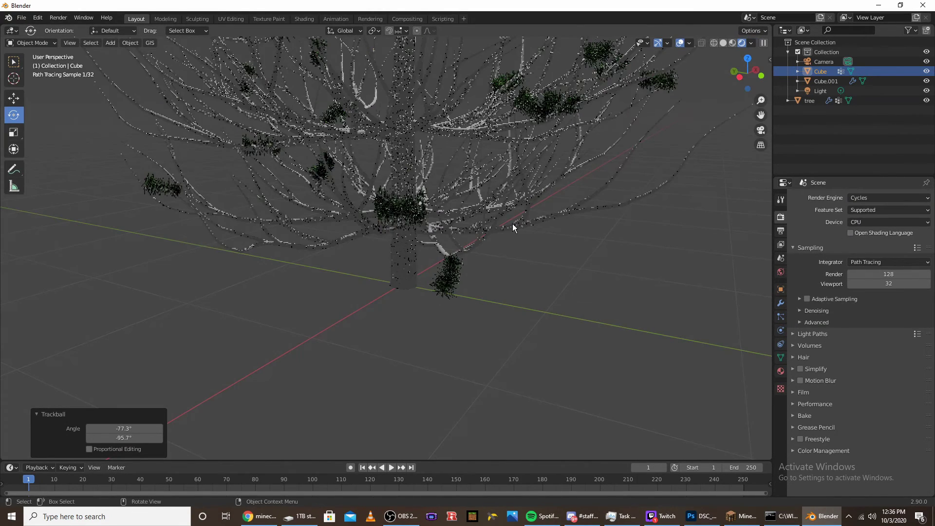
scroll(505, 221, down, 6)
click(453, 80)
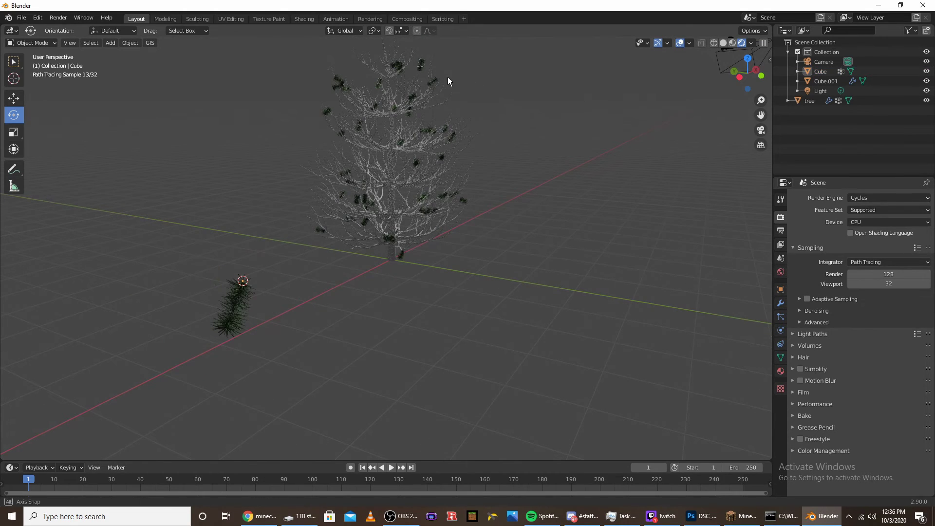
Assign the existing brown stem material, Material.001, to the tree.
mouse_move(448, 77)
middle_down()
mouse_move(540, 124)
mouse_move(507, 192)
middle_up()
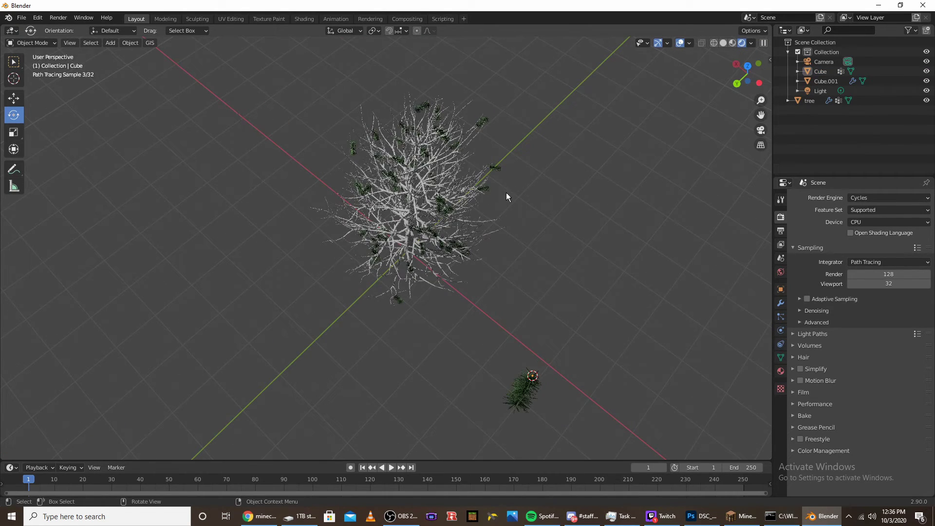
click(402, 222)
click(781, 371)
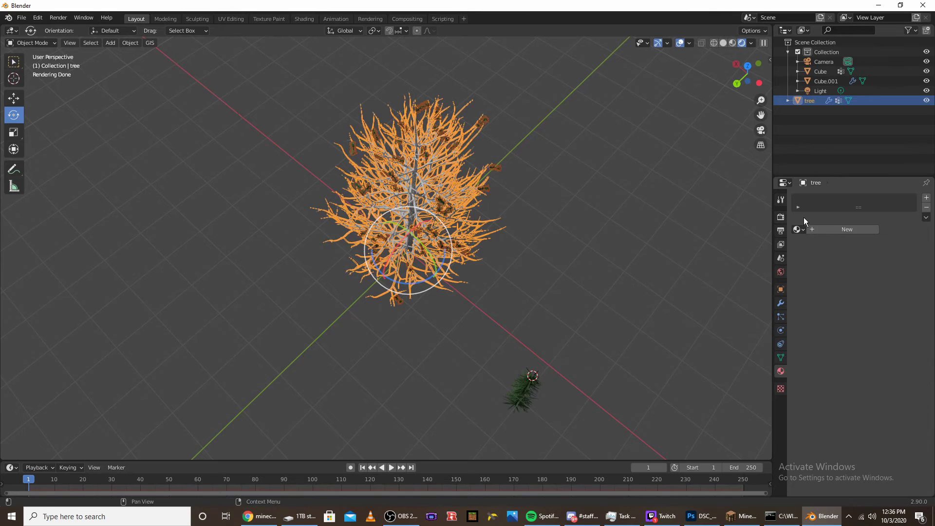
click(798, 229)
click(800, 253)
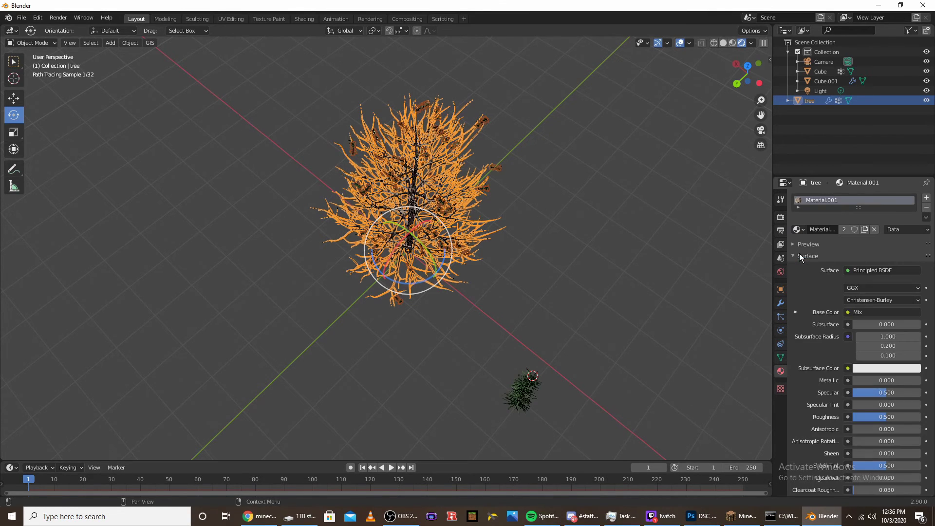
middle_drag(480, 353, 438, 276)
scroll(439, 277, up, 8)
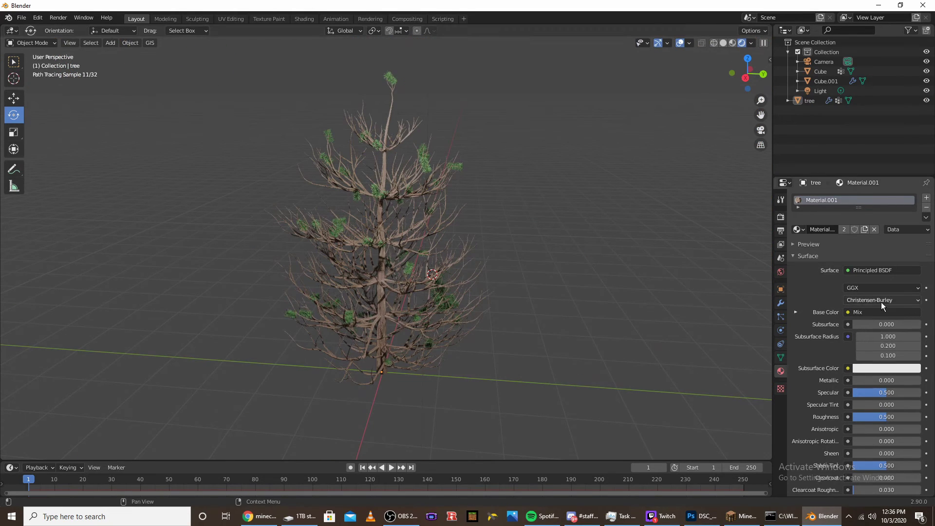
scroll(887, 305, down, 7)
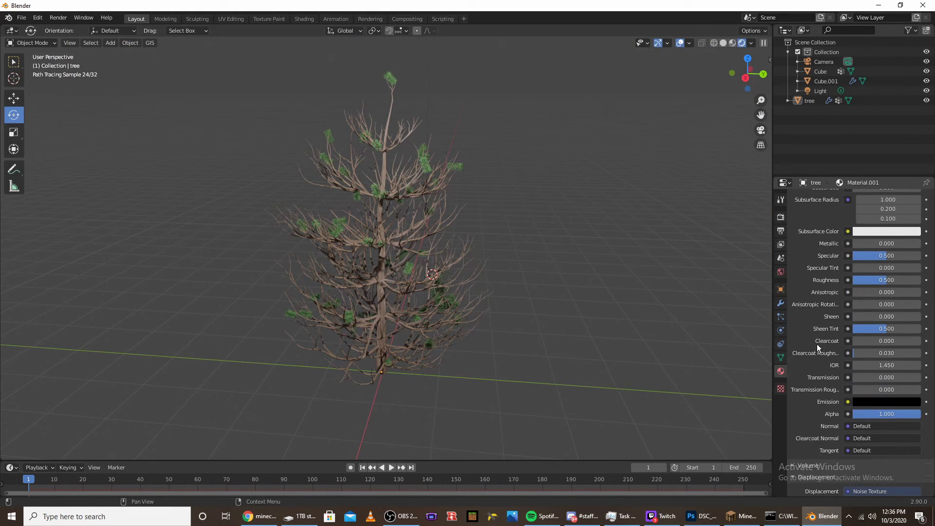
Switch the viewport to solid shading and turn off viewport display of the tree's particle system.
click(781, 357)
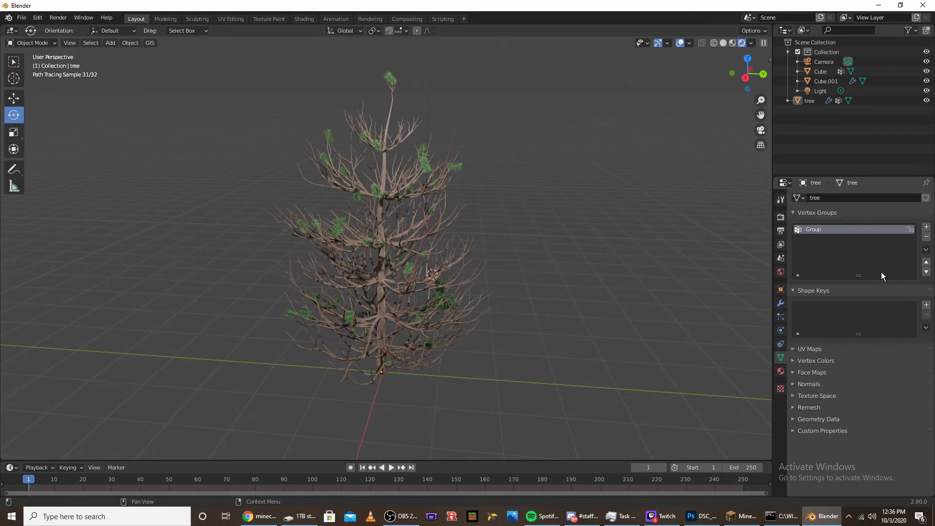
click(375, 224)
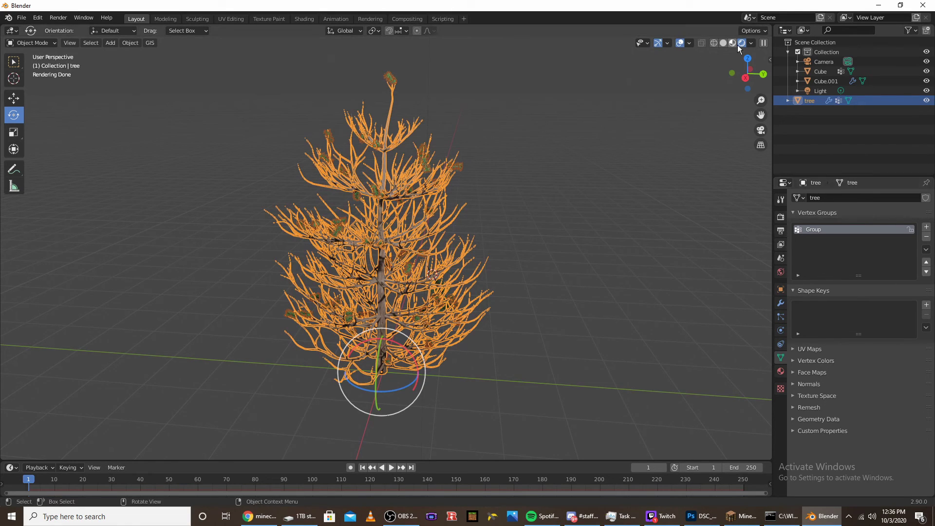
click(723, 43)
click(781, 317)
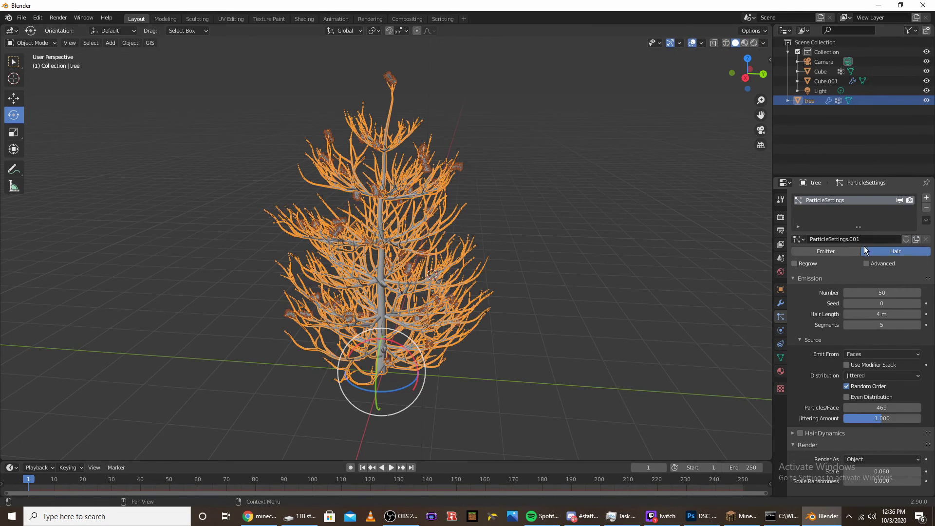
click(900, 200)
Set the number of particles emitted by the tree's hair system to 1500.
click(886, 291)
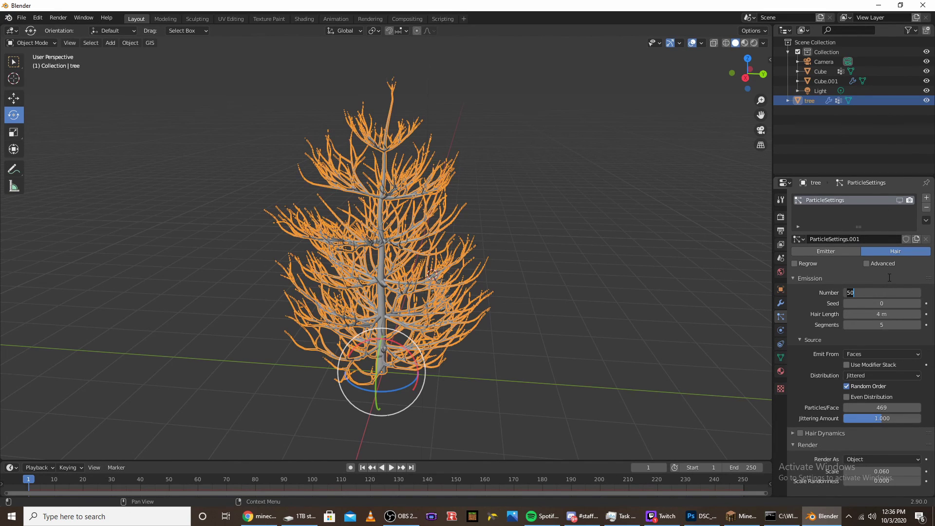
key(BackSpace)
text(1500)
key(Return)
Look through the scene camera and lock the camera to the view.
middle_drag(538, 276, 527, 273)
key(KP_0)
key(n)
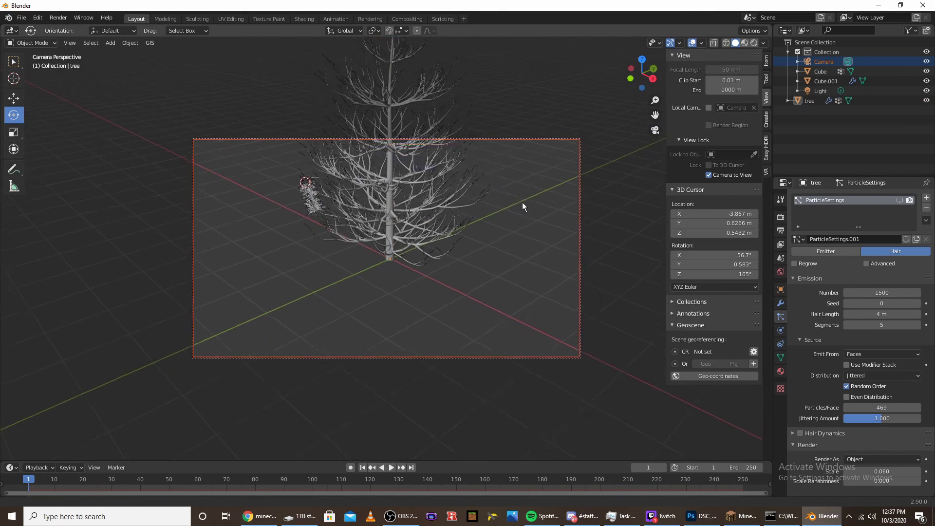